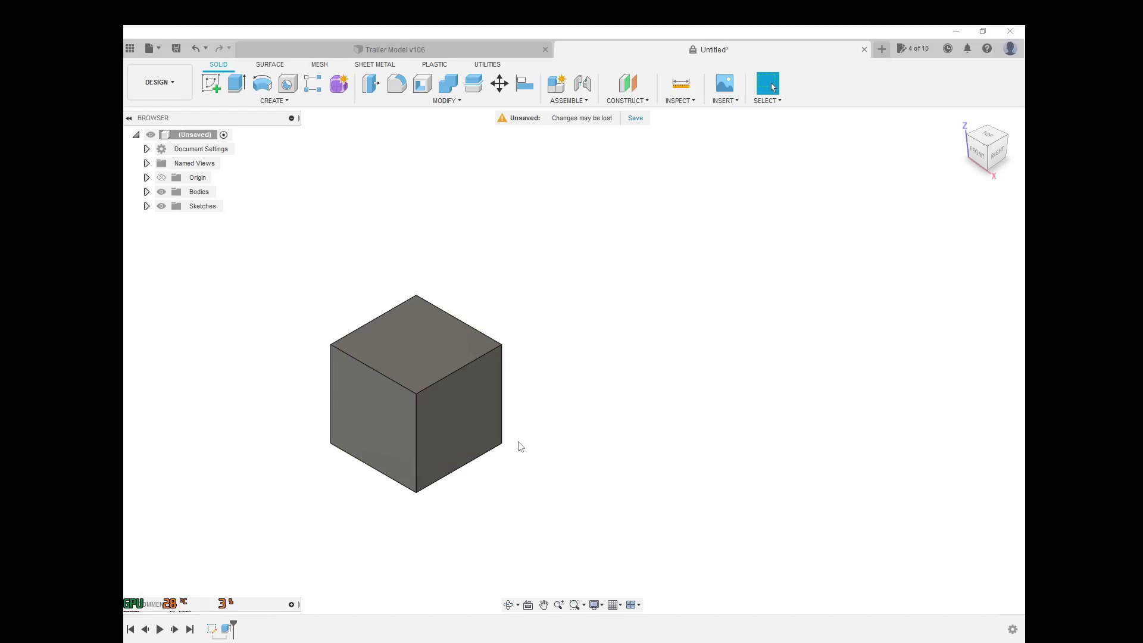
# Sketch a centre circle in the middle of the cube's front face.
pyautogui.moveTo(549, 439); pyautogui.dragTo(641, 393, button='middle')
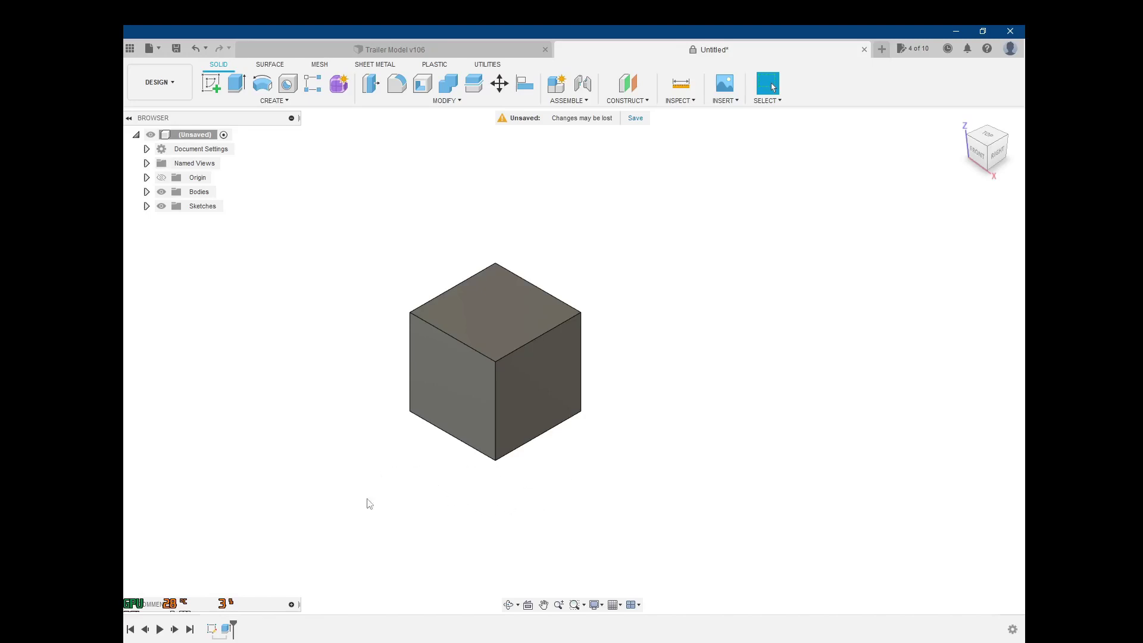
pyautogui.click(214, 86)
pyautogui.click(469, 366)
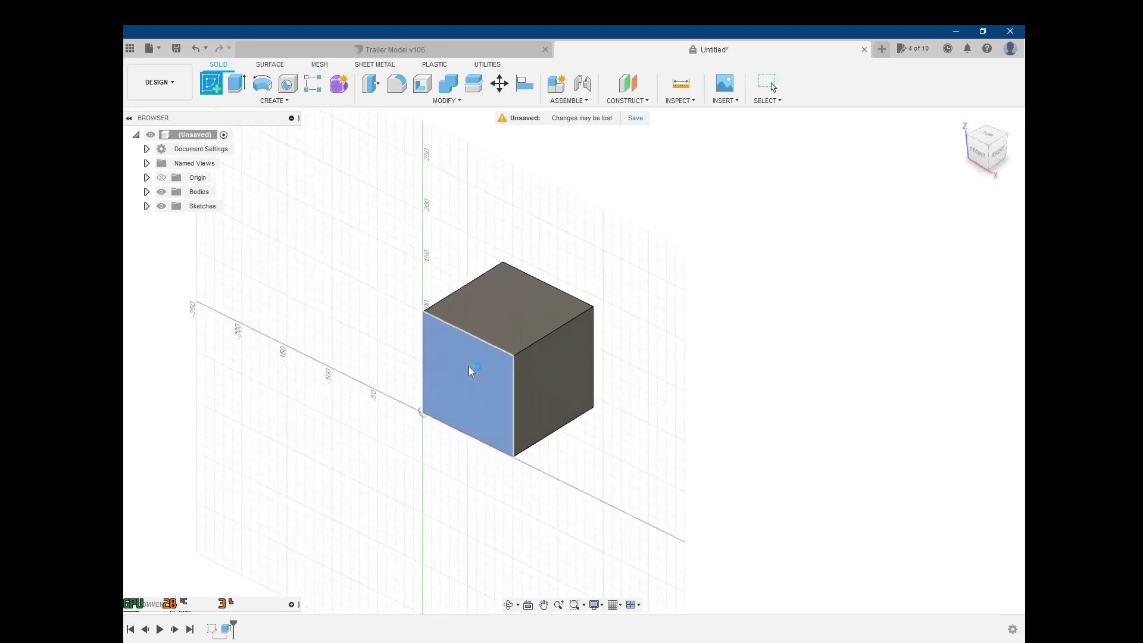
pyautogui.scroll(4, 643, 303)
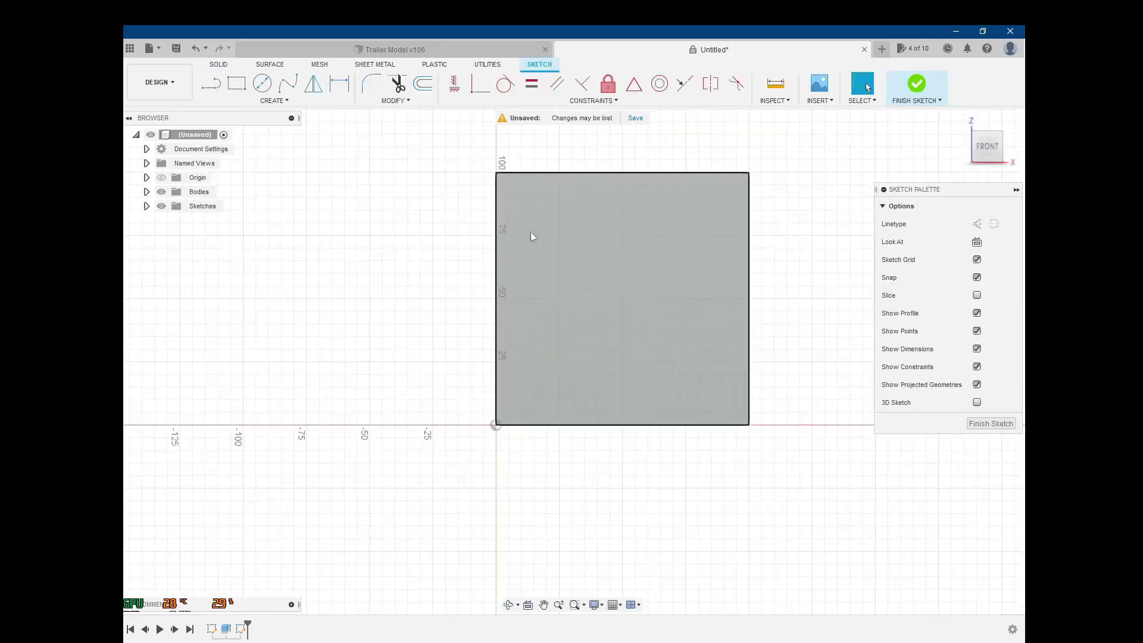
pyautogui.click(262, 84)
pyautogui.click(622, 298)
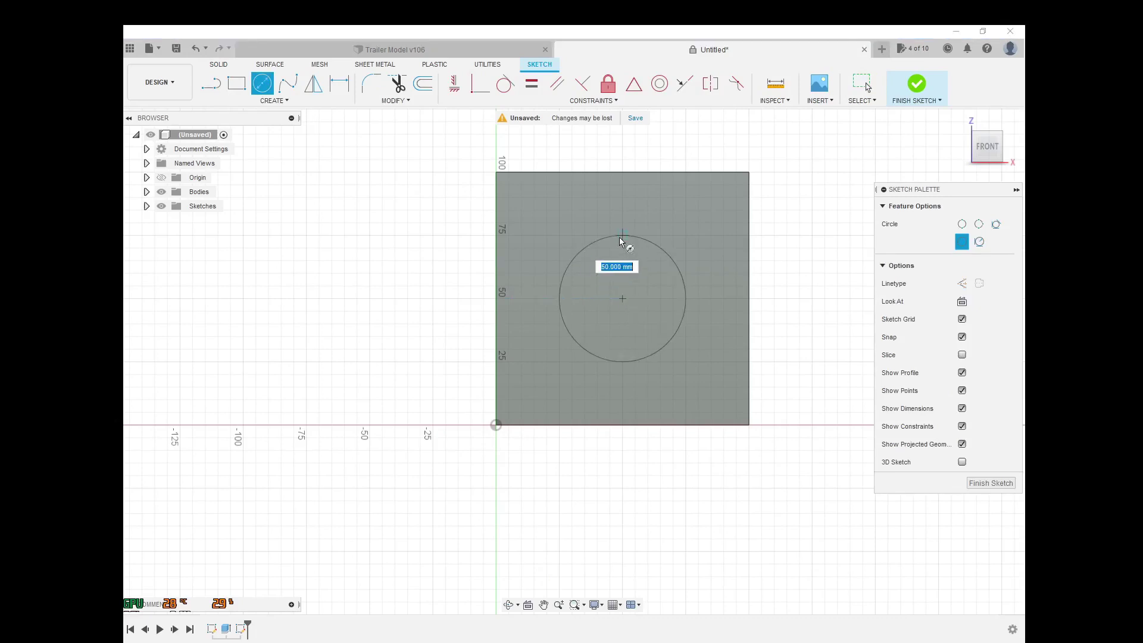
pyautogui.click(622, 236)
pyautogui.click(917, 83)
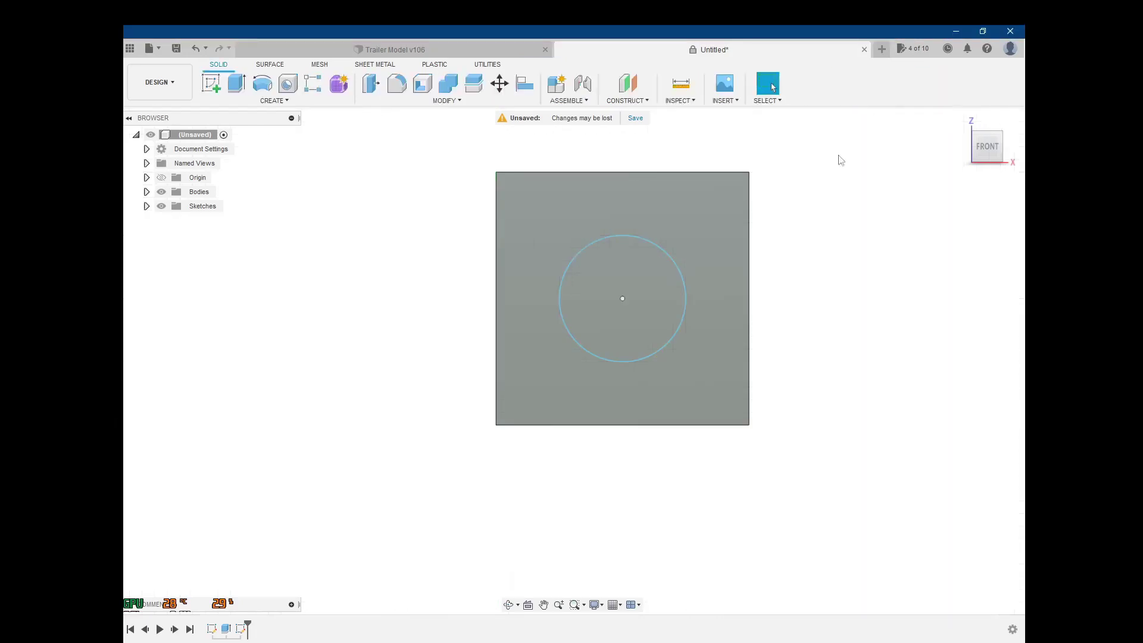
# Extrude the circle 50 mm outward into a cylindrical boss.
pyautogui.click(238, 84)
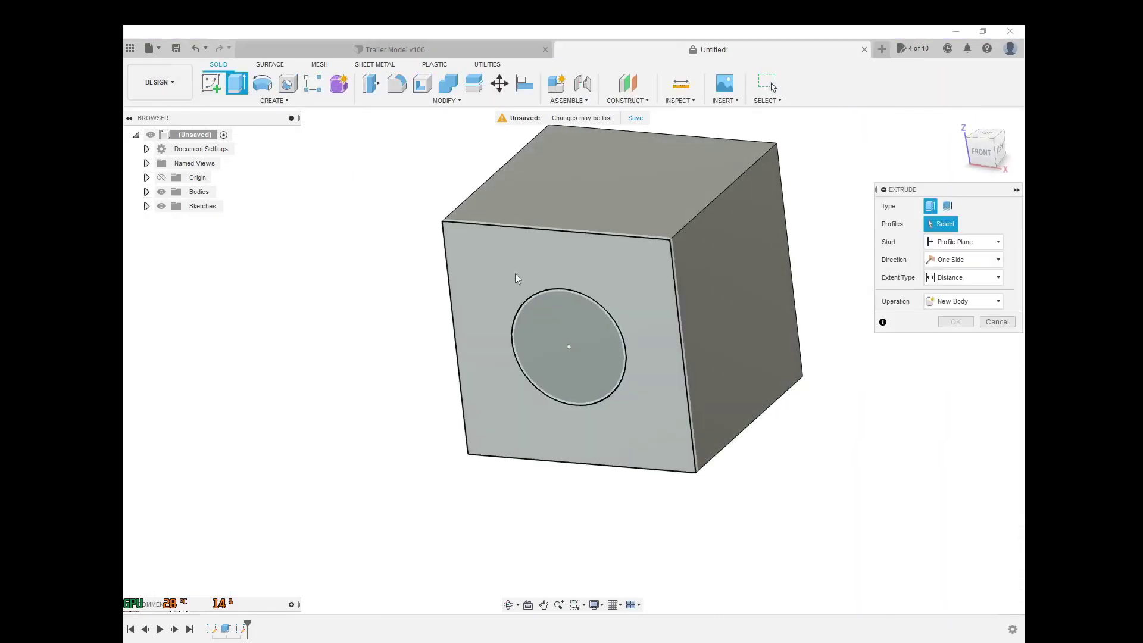
pyautogui.click(548, 311)
pyautogui.write('50')
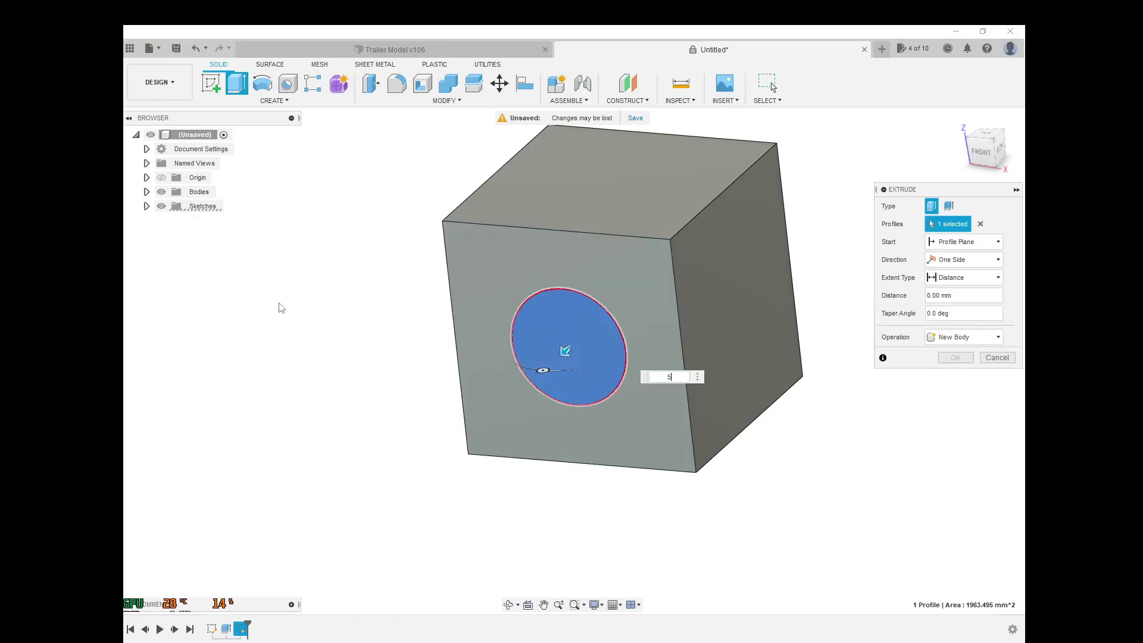
pyautogui.press('Return')
pyautogui.keyDown('shift'); pyautogui.moveTo(402, 353); pyautogui.dragTo(342, 388, button='middle'); pyautogui.keyUp('shift')
pyautogui.moveTo(333, 346)
pyautogui.keyDown('shift'); pyautogui.mouseDown(button='middle')
pyautogui.moveTo(266, 347)
pyautogui.moveTo(281, 319)
pyautogui.moveTo(207, 354)
pyautogui.moveTo(249, 372)
pyautogui.moveTo(274, 360)
pyautogui.moveTo(288, 330)
pyautogui.moveTo(315, 355)
pyautogui.mouseUp(button='middle'); pyautogui.keyUp('shift')
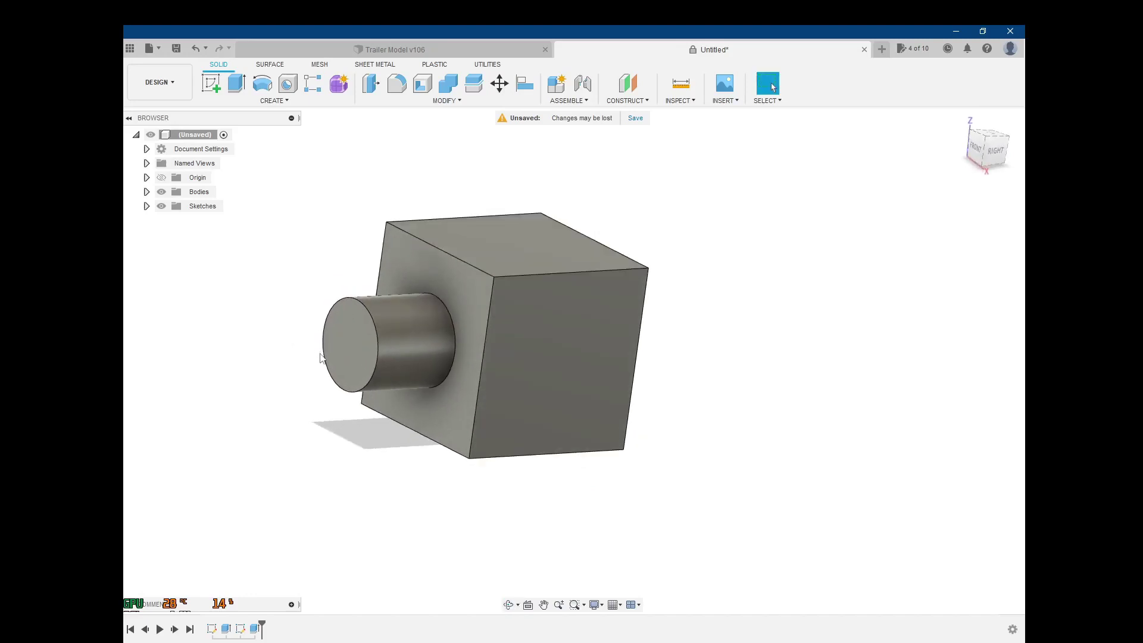
pyautogui.keyDown('shift'); pyautogui.moveTo(406, 351); pyautogui.dragTo(383, 378, button='middle'); pyautogui.keyUp('shift')
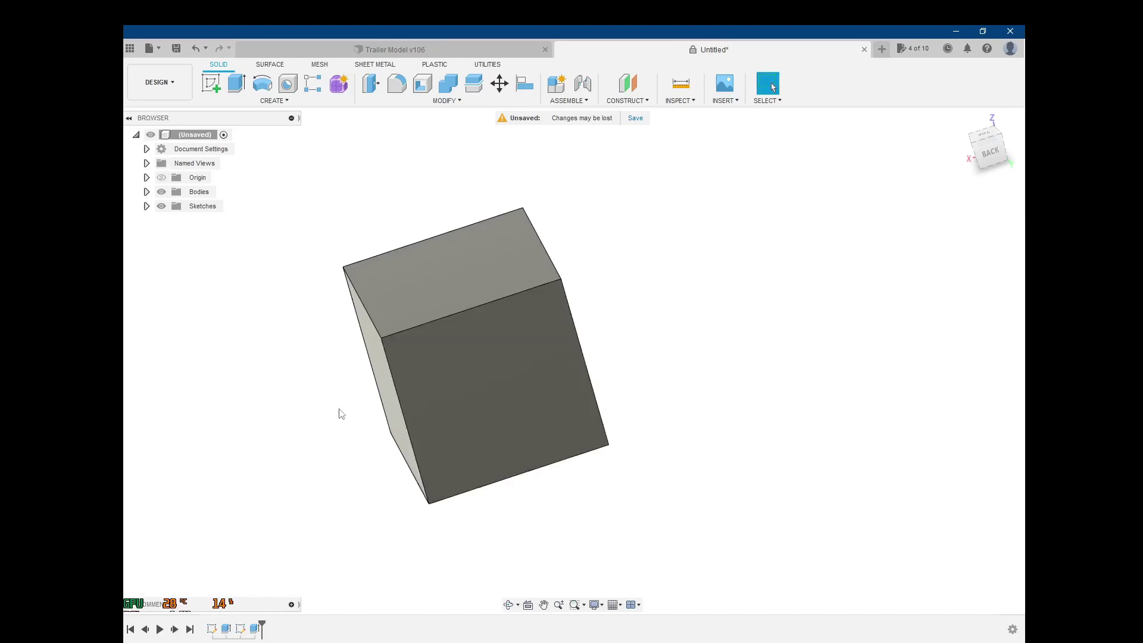
pyautogui.keyDown('shift'); pyautogui.moveTo(292, 424); pyautogui.dragTo(385, 322, button='middle'); pyautogui.keyUp('shift')
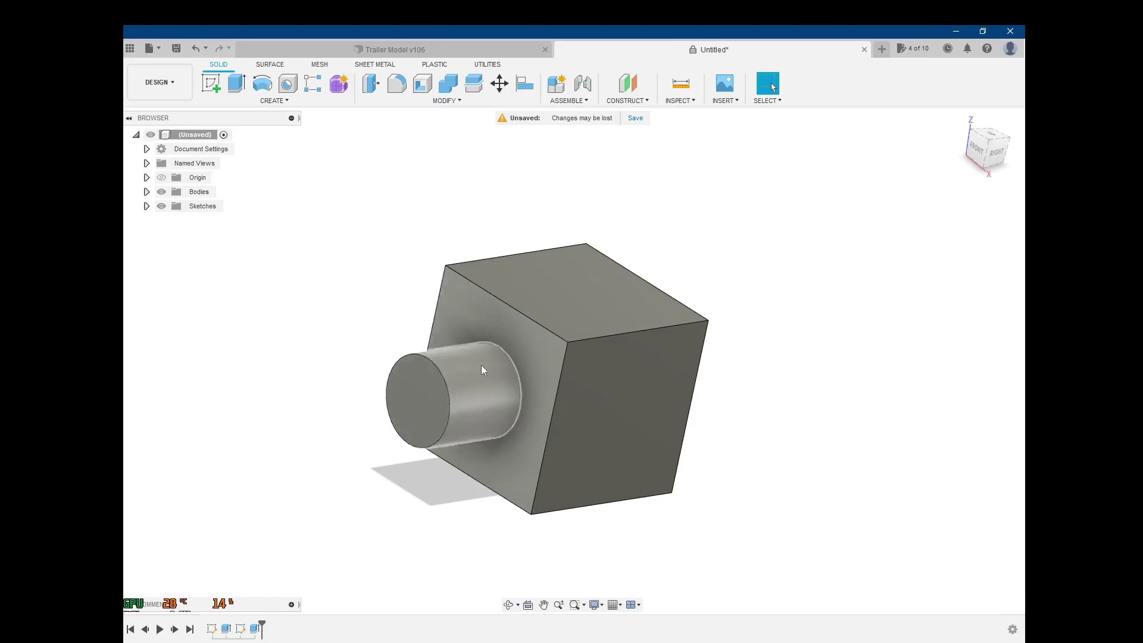
pyautogui.keyDown('shift'); pyautogui.moveTo(475, 387); pyautogui.dragTo(702, 356, button='middle'); pyautogui.keyUp('shift')
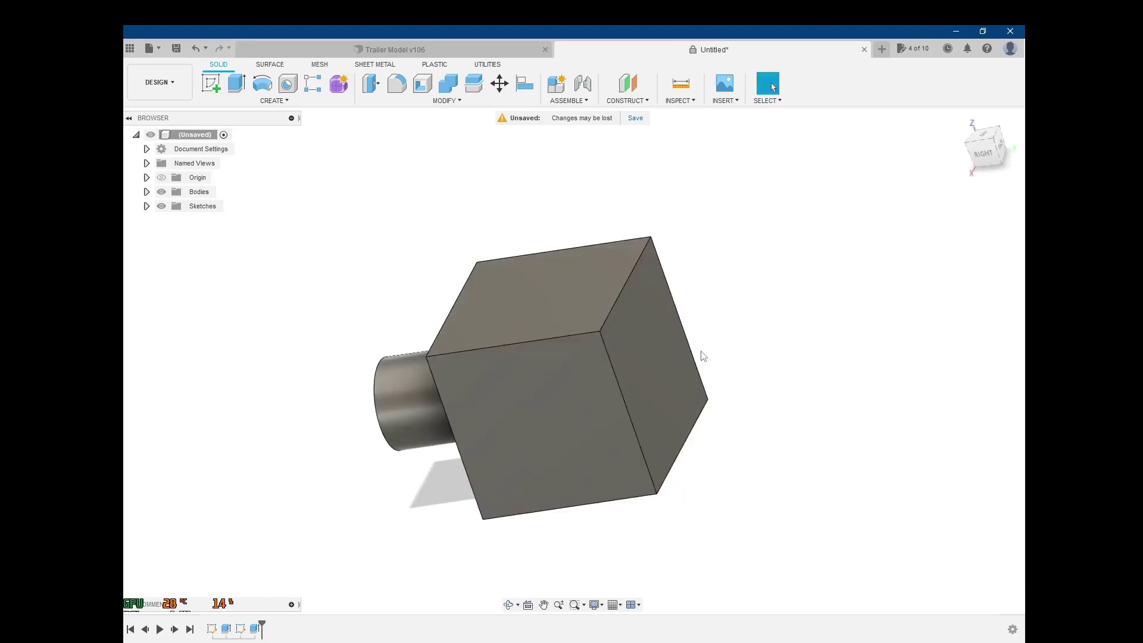
pyautogui.press('F6')
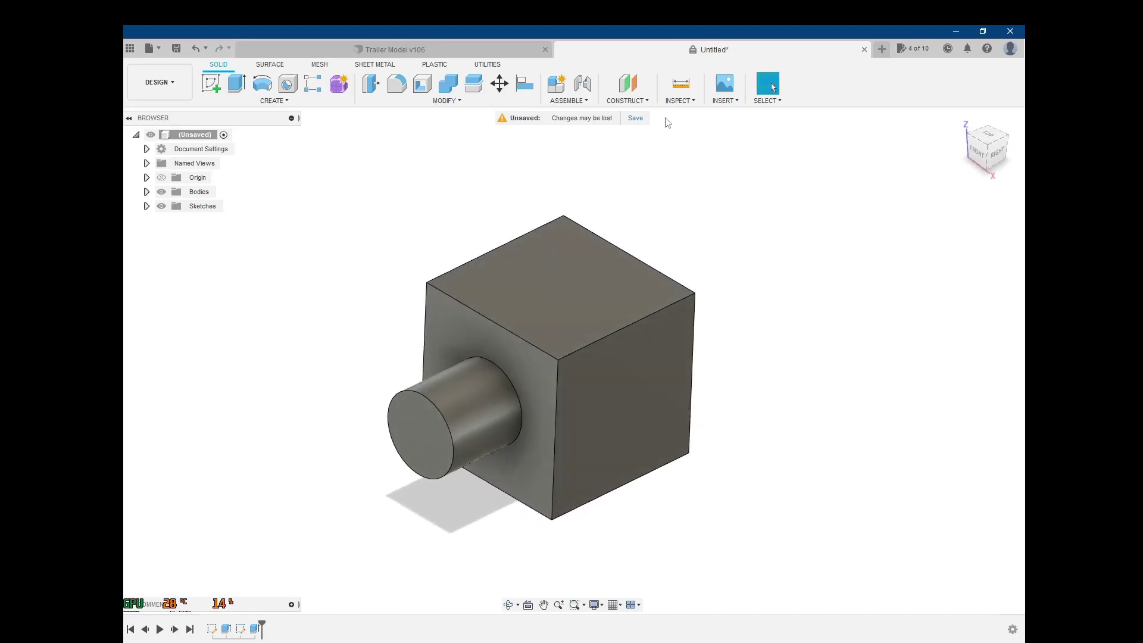
pyautogui.click(642, 104)
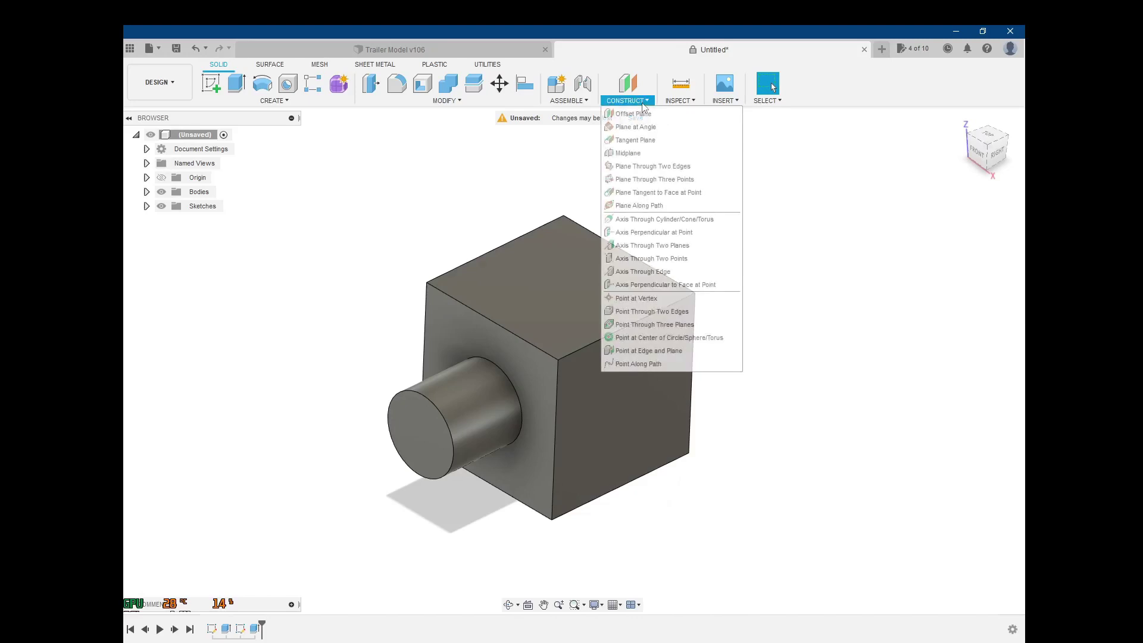
# Create a midplane between the cube's back and front faces.
pyautogui.click(646, 153)
pyautogui.keyDown('shift'); pyautogui.moveTo(688, 204); pyautogui.dragTo(683, 196, button='middle'); pyautogui.keyUp('shift')
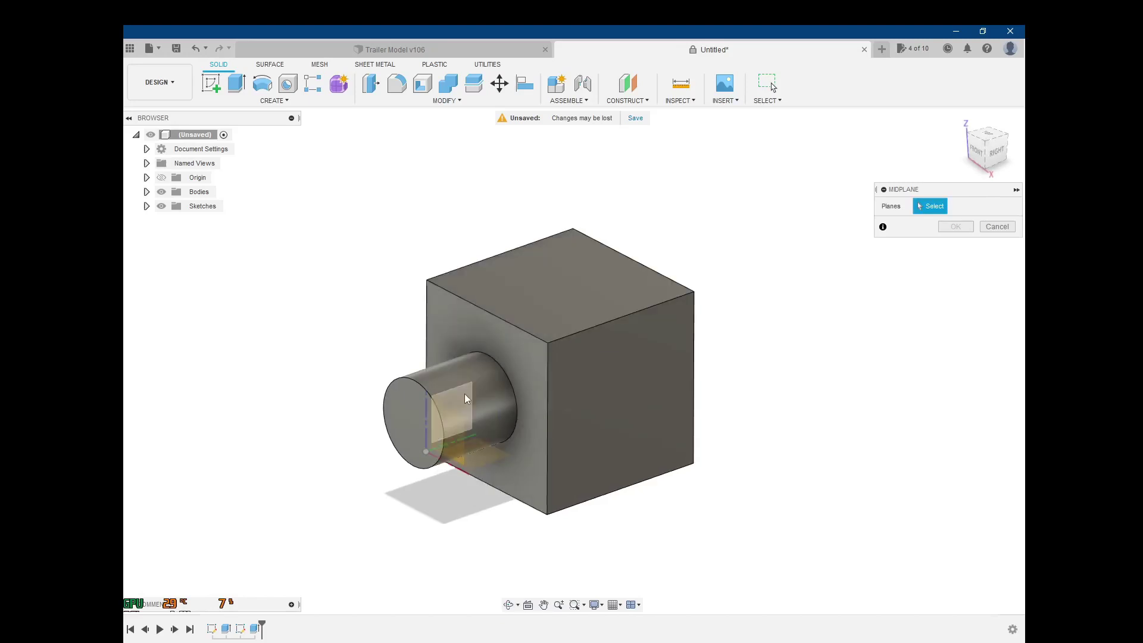
pyautogui.keyDown('shift'); pyautogui.moveTo(501, 373); pyautogui.dragTo(789, 281, button='middle'); pyautogui.keyUp('shift')
pyautogui.keyDown('shift'); pyautogui.moveTo(494, 337); pyautogui.dragTo(538, 326, button='middle'); pyautogui.keyUp('shift')
pyautogui.click(519, 313)
pyautogui.keyDown('shift'); pyautogui.moveTo(612, 248); pyautogui.dragTo(699, 226, button='middle'); pyautogui.keyUp('shift')
pyautogui.click(488, 316)
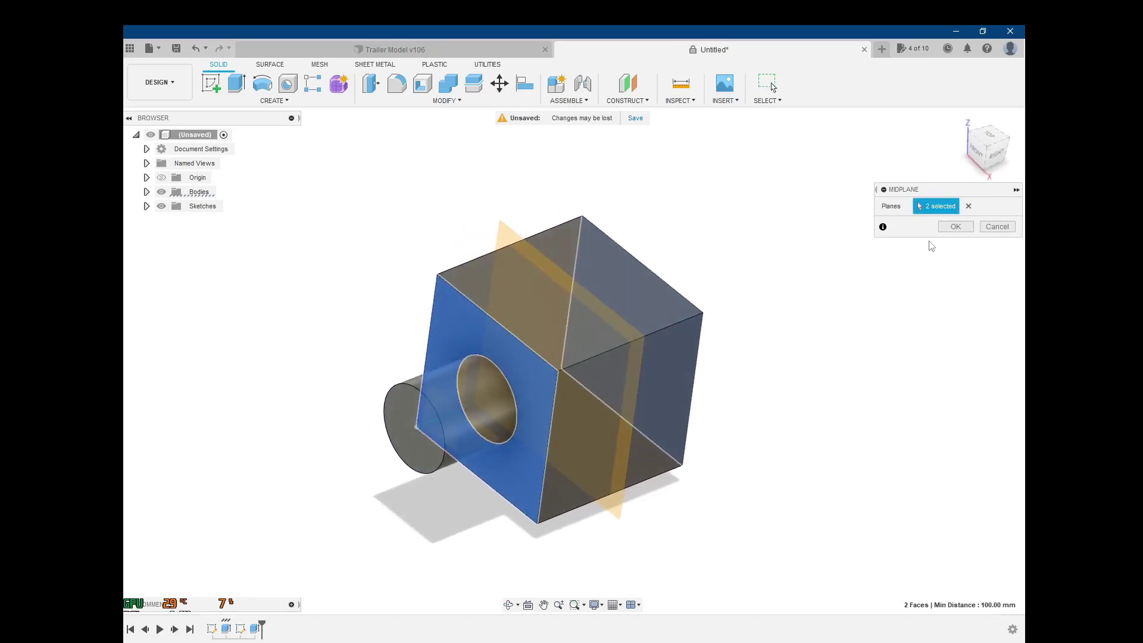
pyautogui.click(956, 227)
pyautogui.keyDown('shift'); pyautogui.moveTo(775, 285); pyautogui.dragTo(722, 280, button='middle'); pyautogui.keyUp('shift')
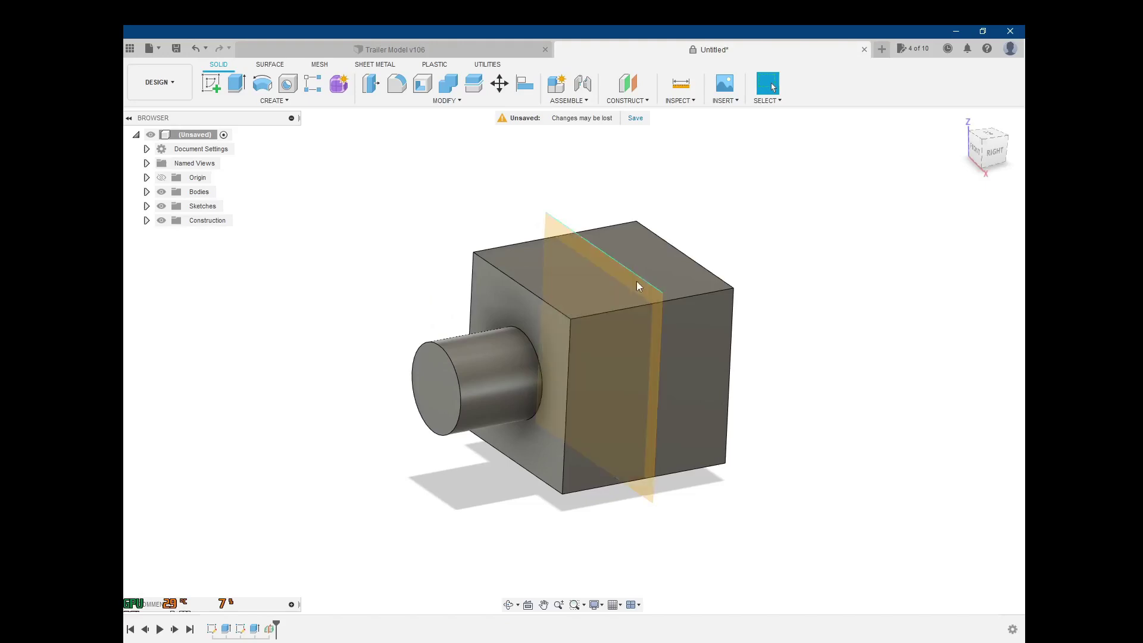
pyautogui.keyDown('shift'); pyautogui.moveTo(879, 325); pyautogui.dragTo(875, 284, button='middle'); pyautogui.keyUp('shift')
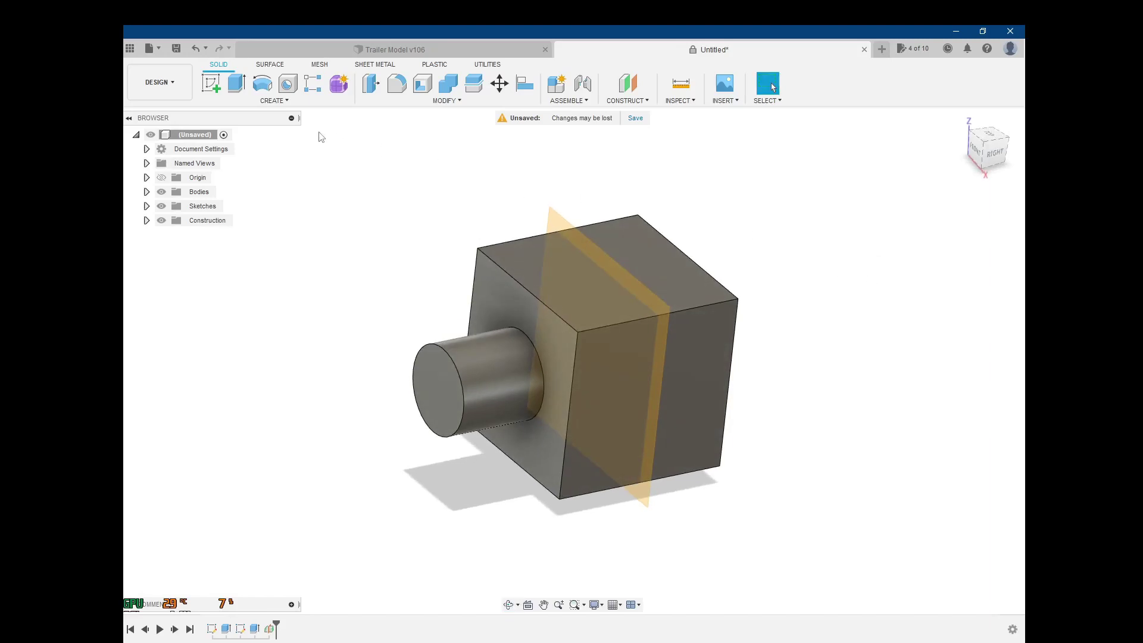
pyautogui.click(247, 103)
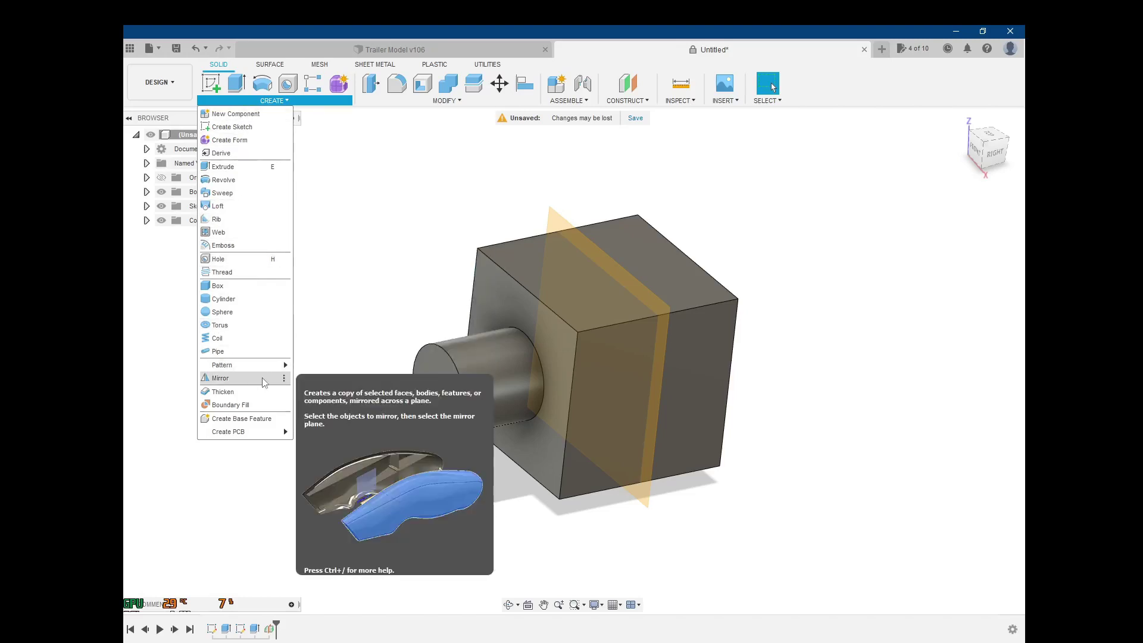
# Start a Mirror and cycle its object type through Features and Bodies, ending on Faces.
pyautogui.click(265, 382)
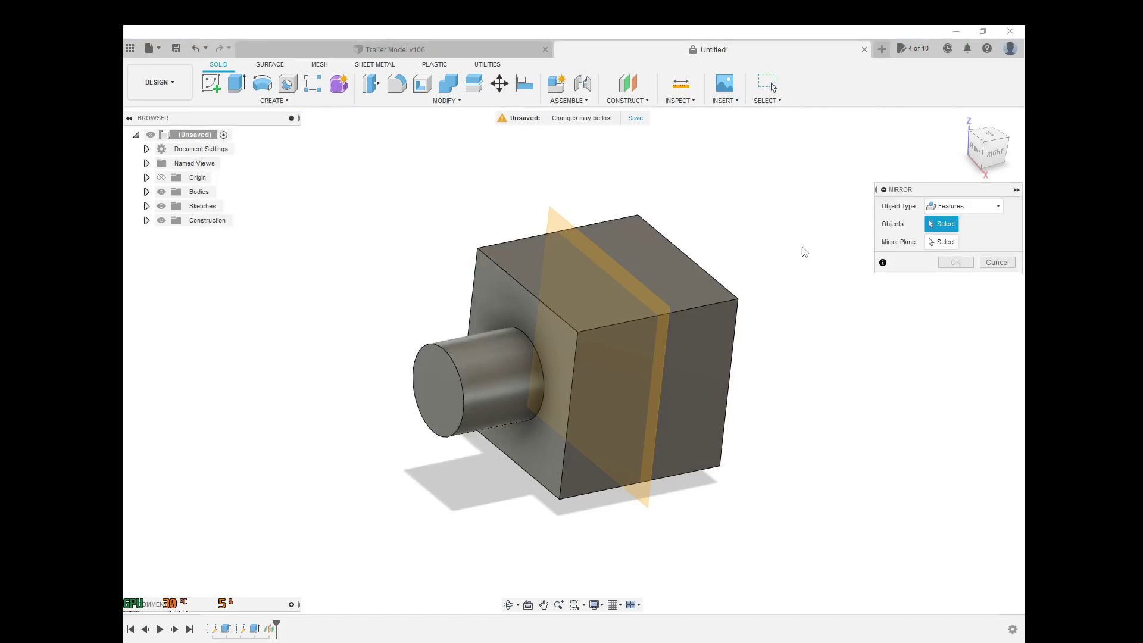
pyautogui.click(965, 206)
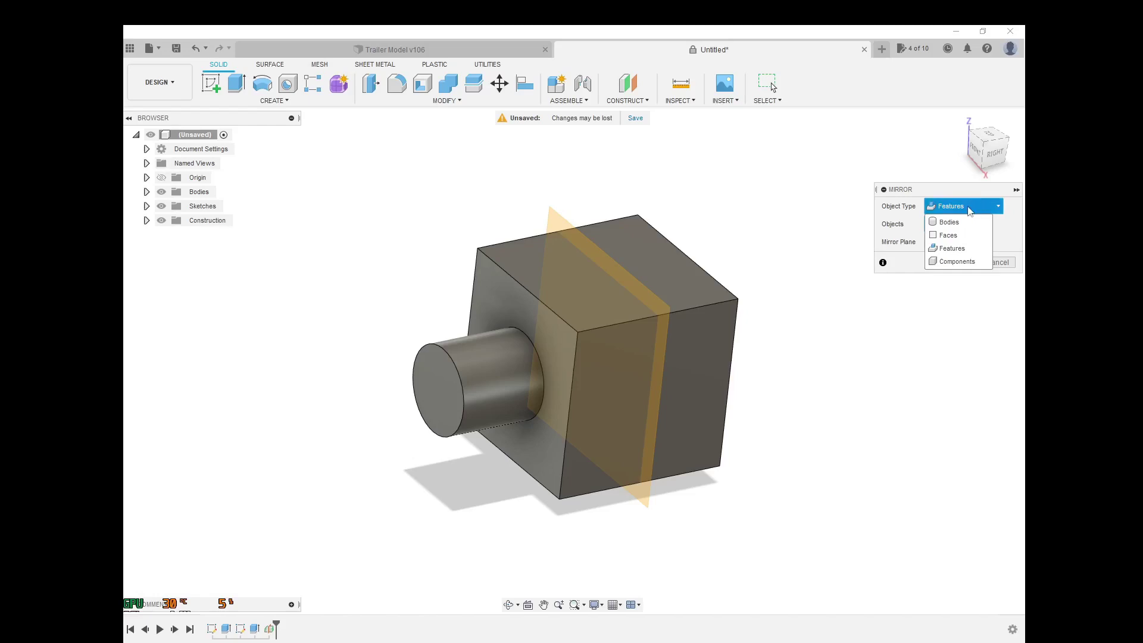
pyautogui.click(984, 206)
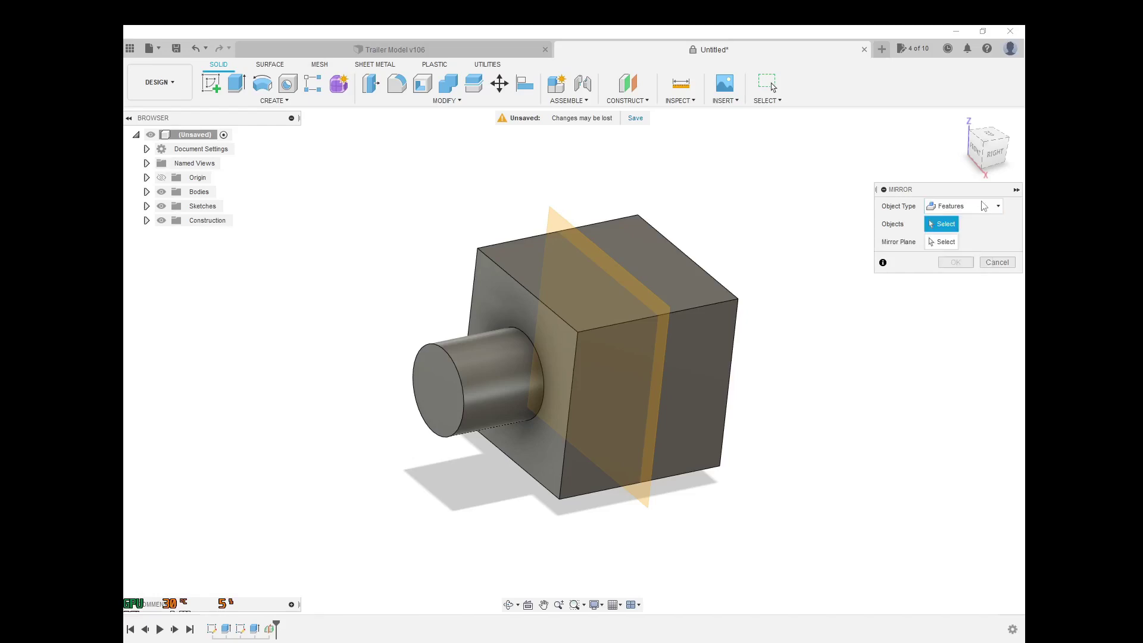
pyautogui.click(983, 206)
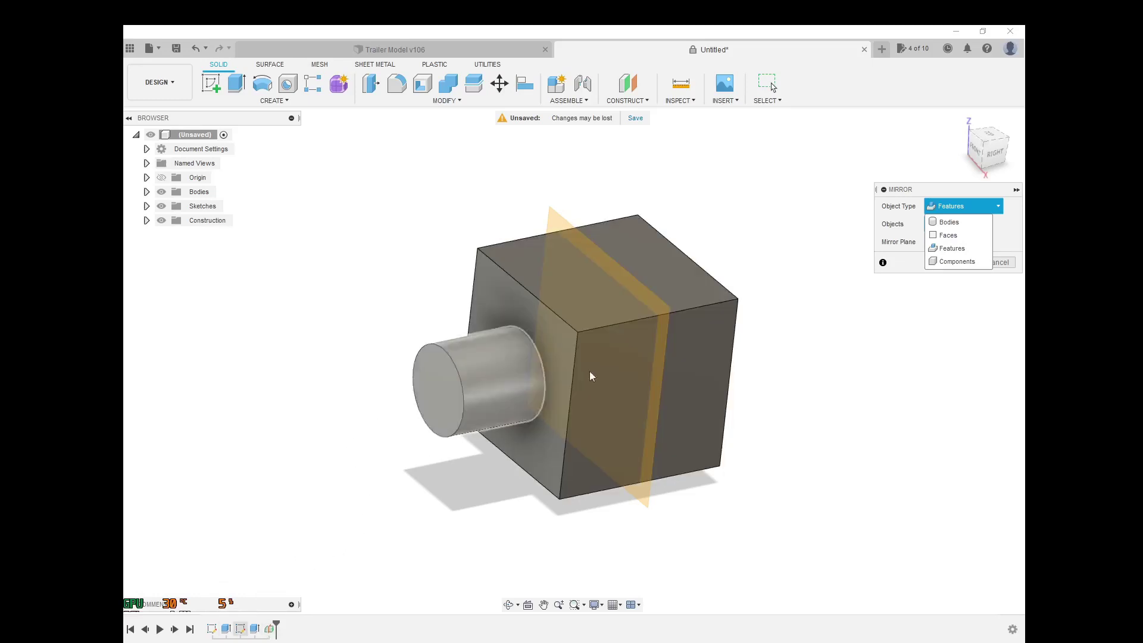
pyautogui.click(949, 222)
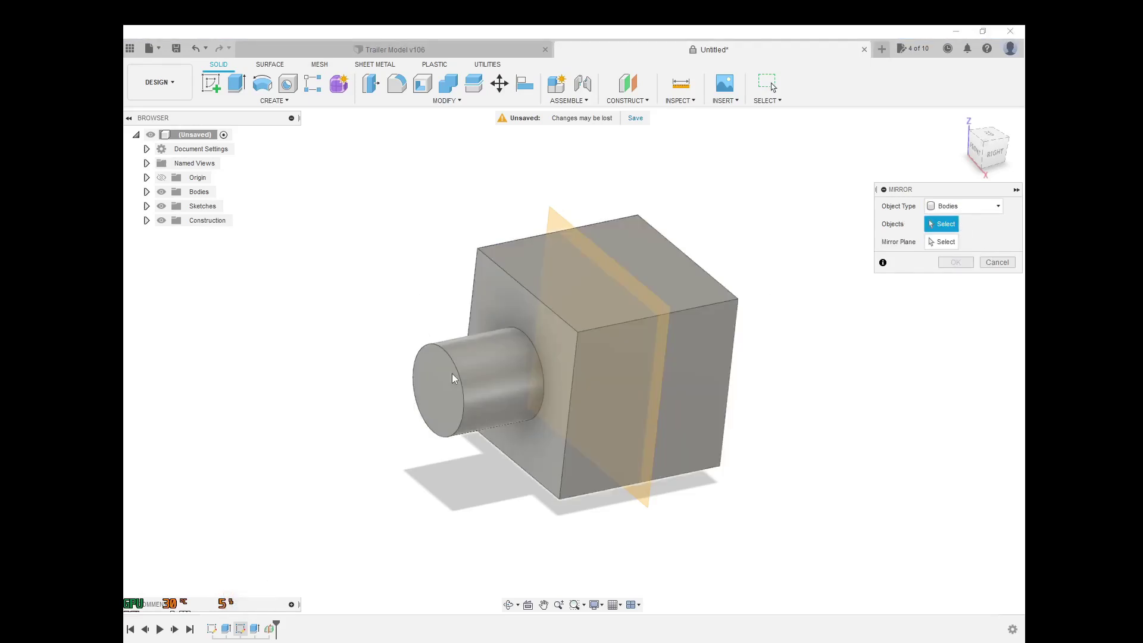
pyautogui.click(971, 206)
pyautogui.click(949, 236)
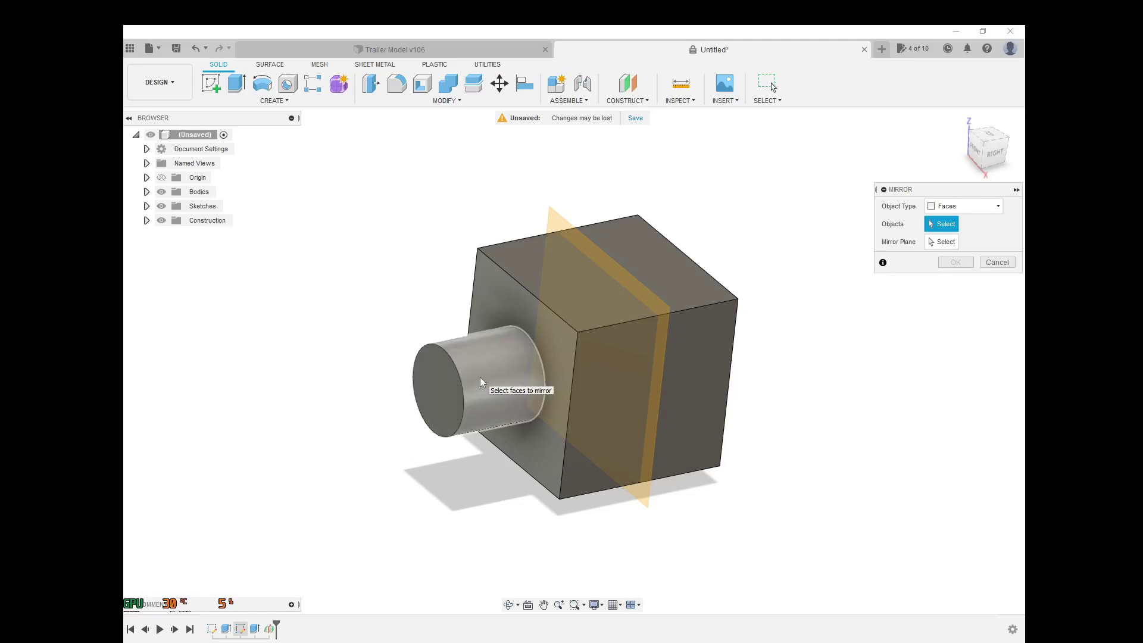
pyautogui.click(991, 205)
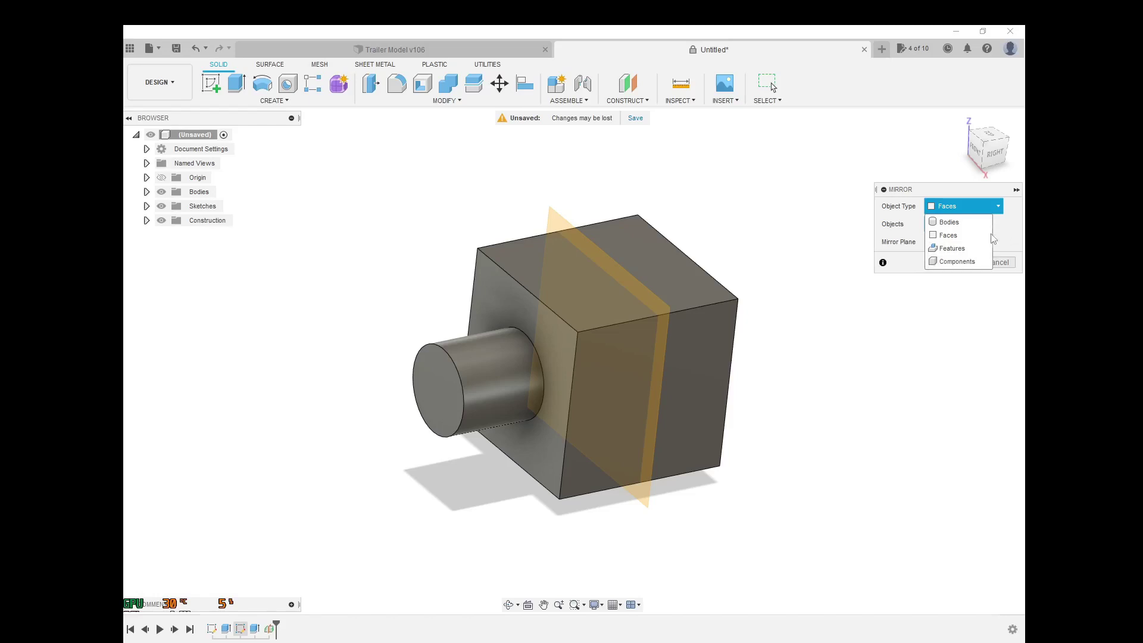
pyautogui.click(1010, 240)
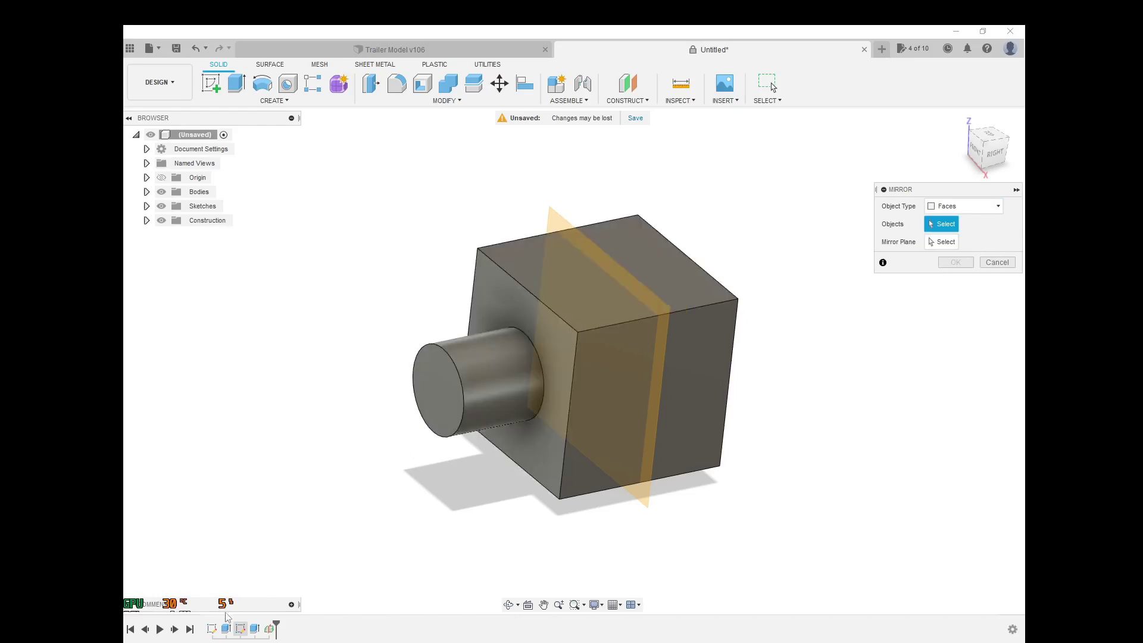
pyautogui.click(254, 629)
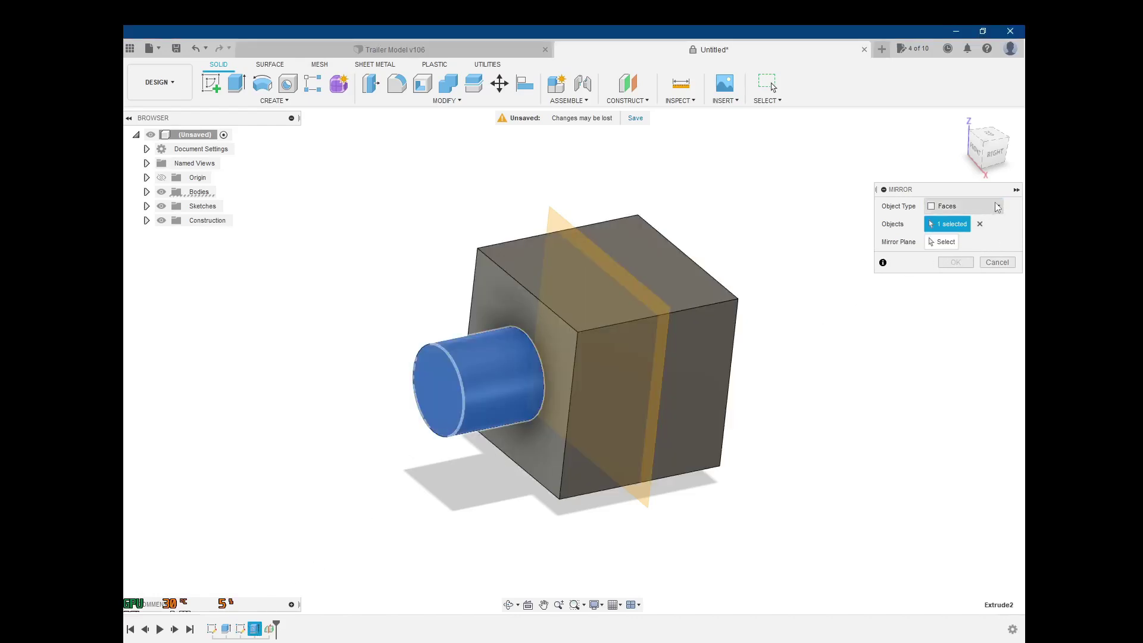
# Switch the mirror object type to Features and select the Extrude2 cylinder feature.
pyautogui.click(976, 206)
pyautogui.click(963, 248)
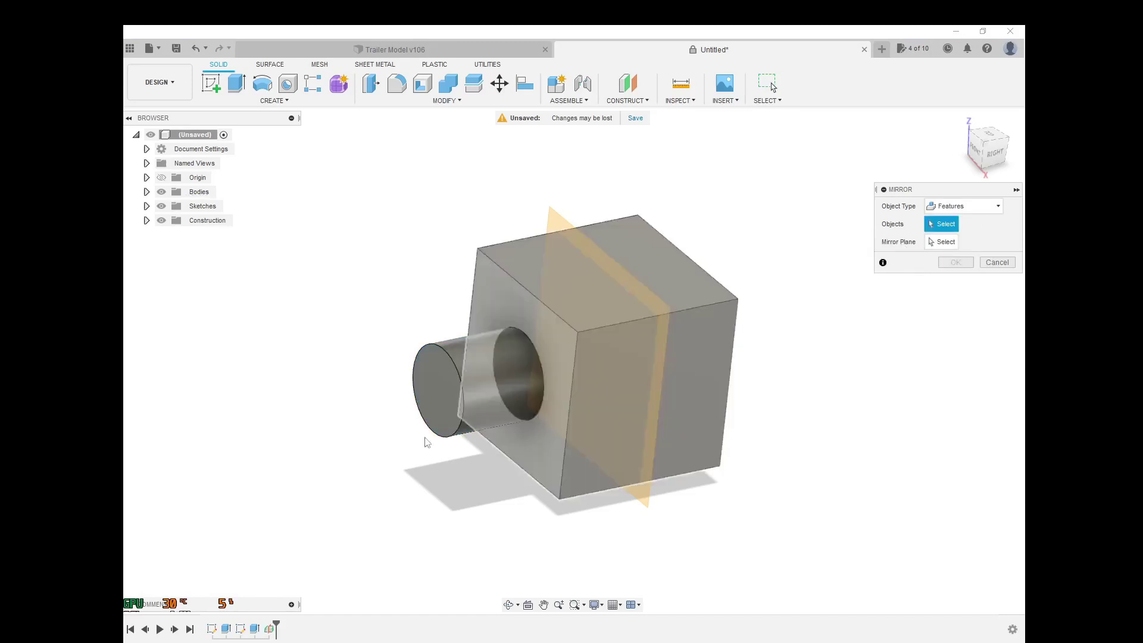
pyautogui.click(491, 390)
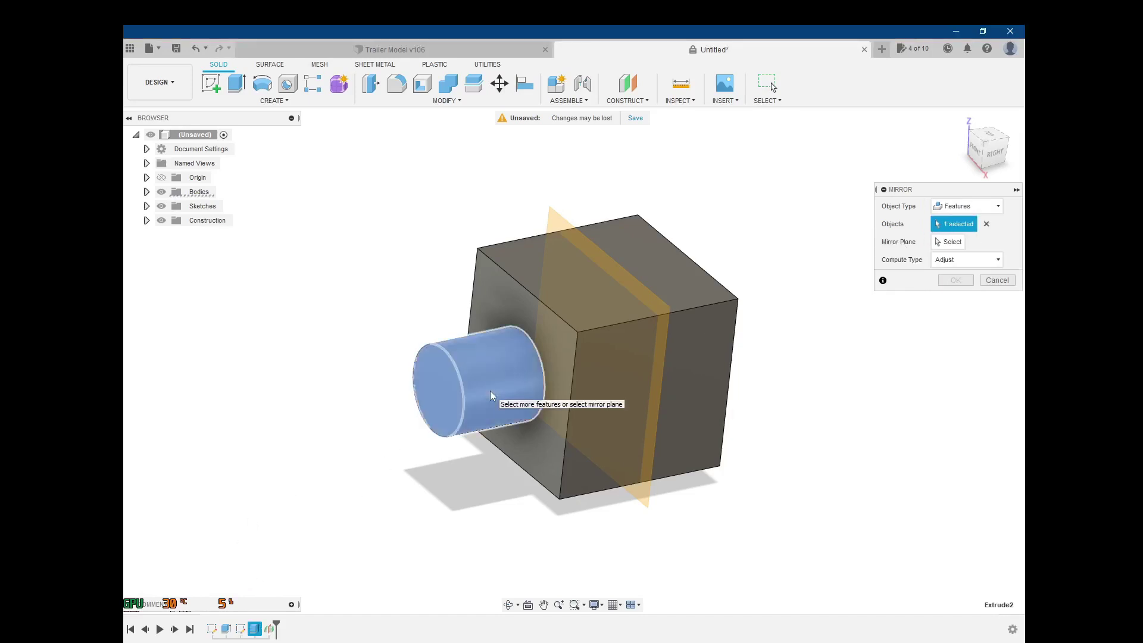
pyautogui.click(986, 223)
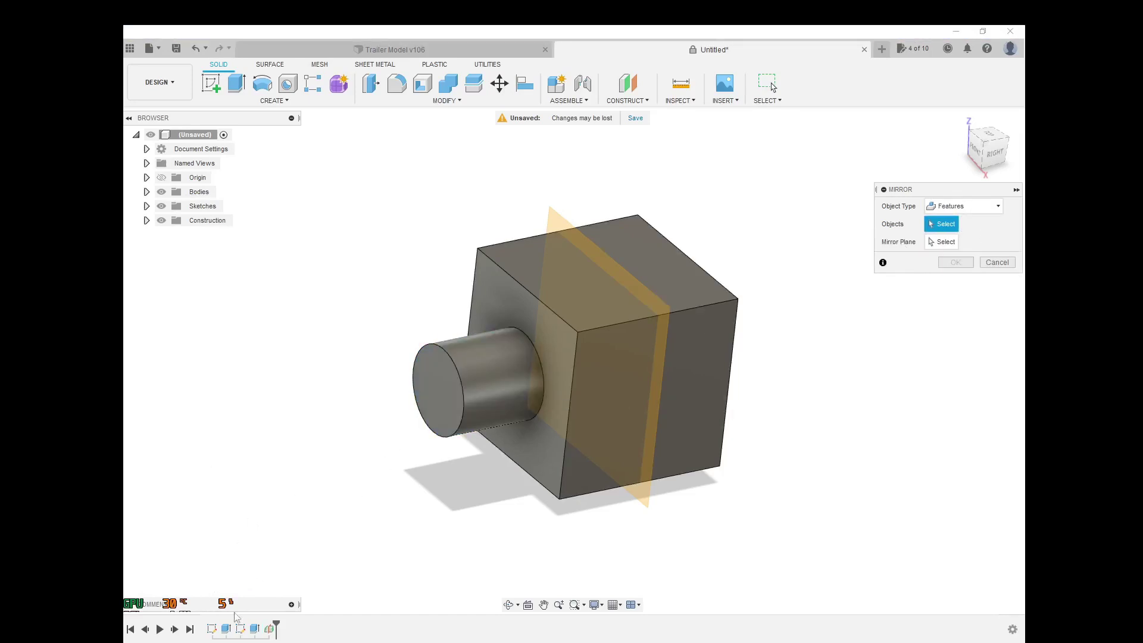
pyautogui.click(260, 635)
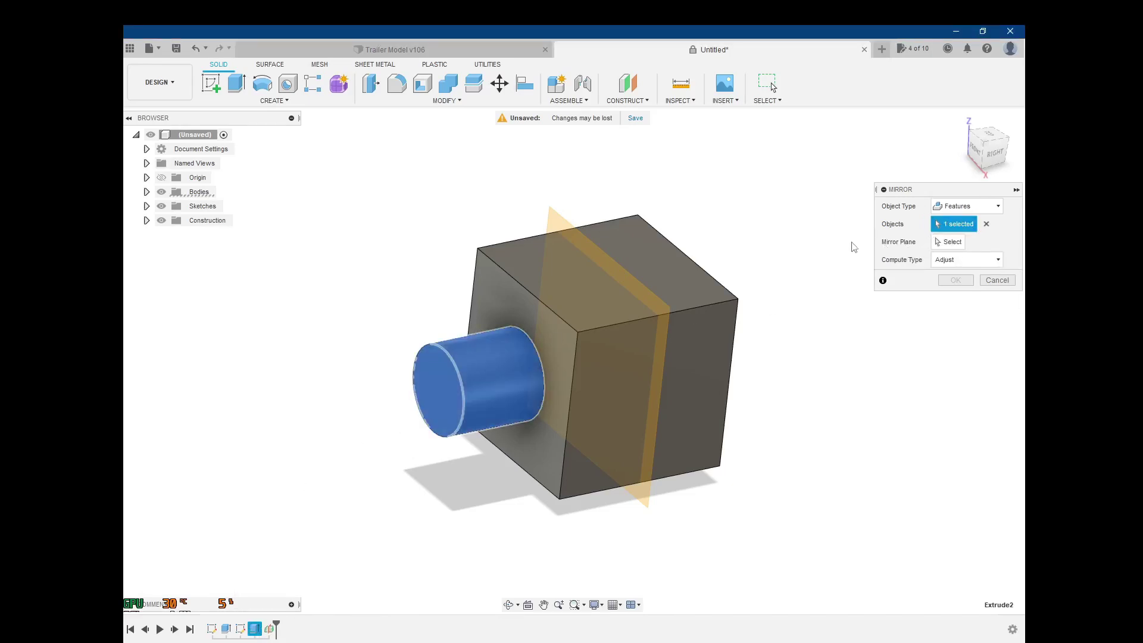
# Mirror the boss across the construction plane with Adjust compute type.
pyautogui.click(955, 244)
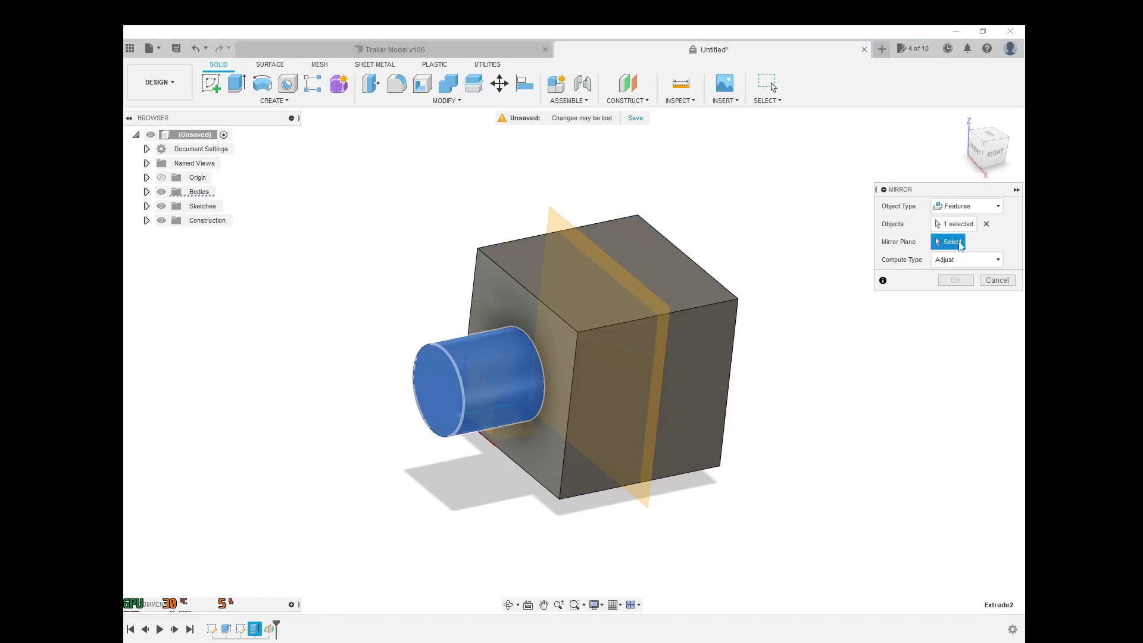
pyautogui.click(558, 216)
pyautogui.keyDown('shift'); pyautogui.moveTo(901, 413); pyautogui.dragTo(851, 435, button='middle'); pyautogui.keyUp('shift')
pyautogui.keyDown('shift'); pyautogui.moveTo(863, 388); pyautogui.dragTo(841, 374, button='middle'); pyautogui.keyUp('shift')
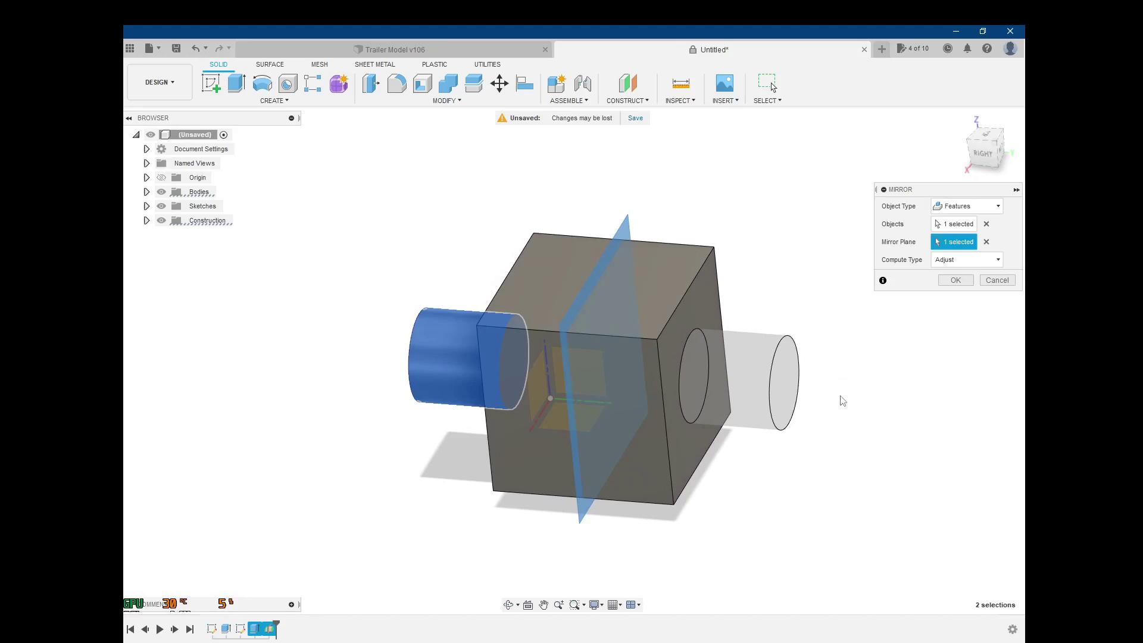
pyautogui.click(966, 255)
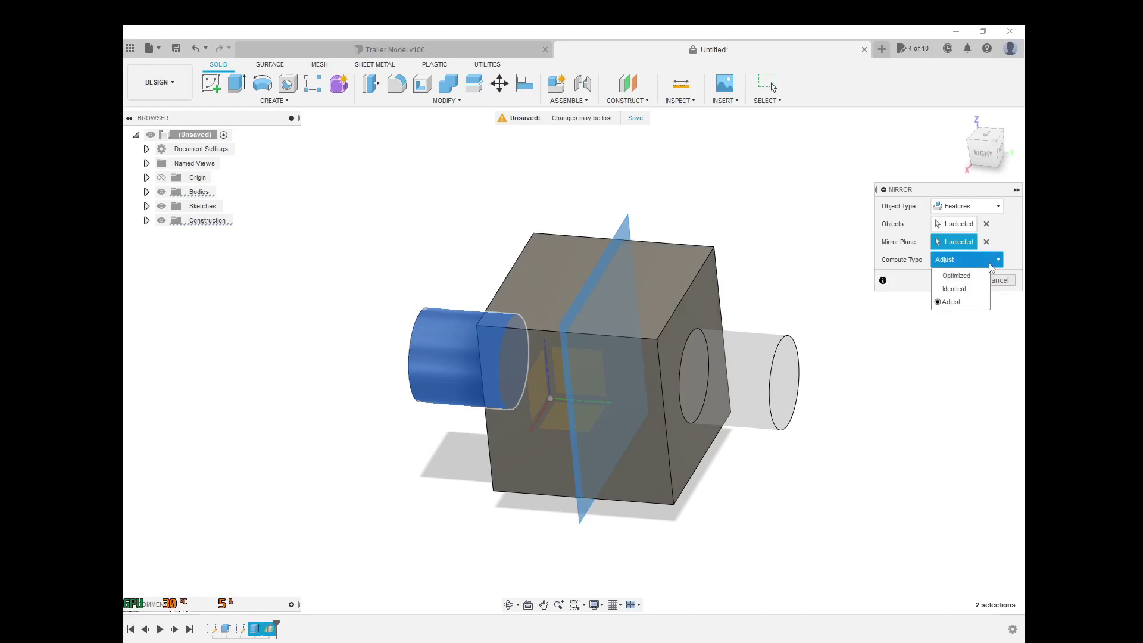
pyautogui.click(991, 264)
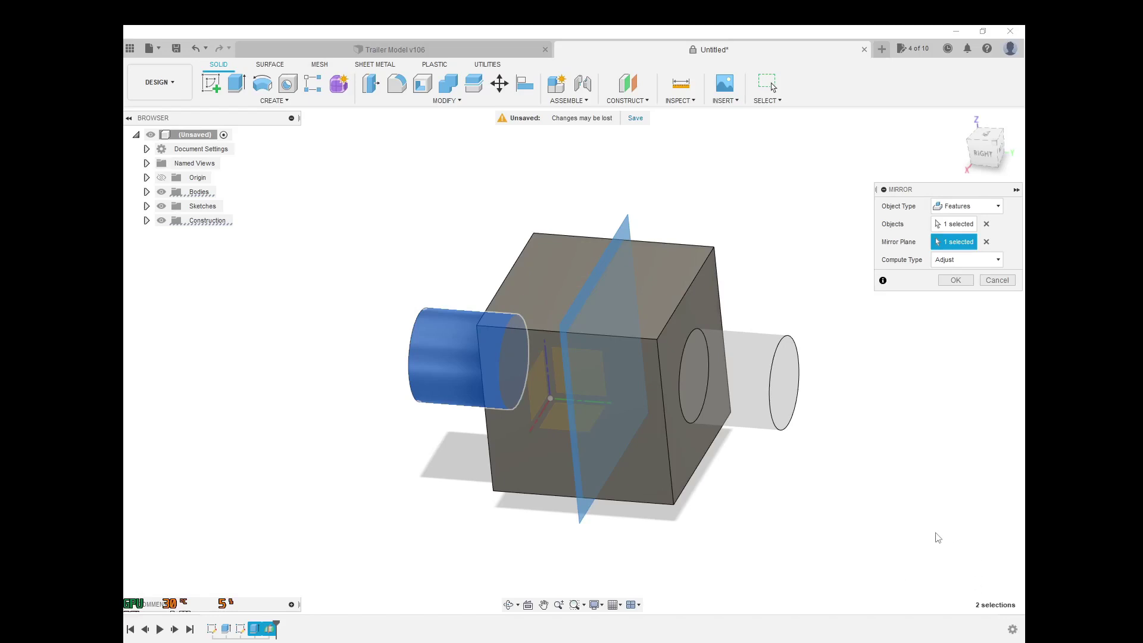
pyautogui.click(982, 260)
pyautogui.keyDown('shift'); pyautogui.moveTo(692, 452); pyautogui.dragTo(732, 464, button='middle'); pyautogui.keyUp('shift')
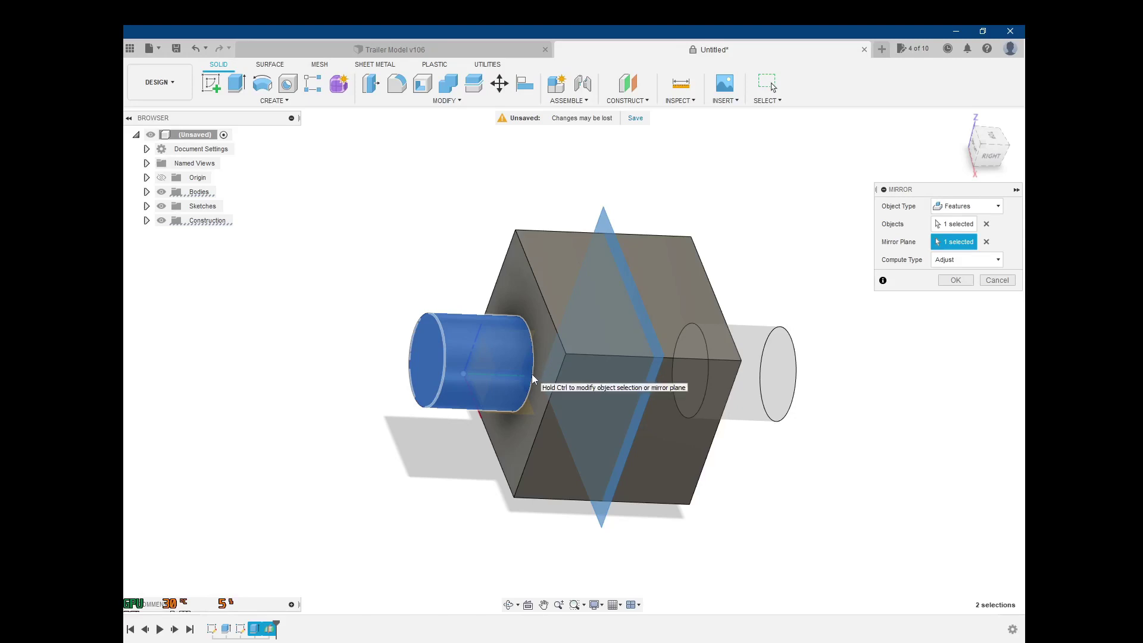
pyautogui.keyDown('shift'); pyautogui.moveTo(545, 391); pyautogui.dragTo(557, 405, button='middle'); pyautogui.keyUp('shift')
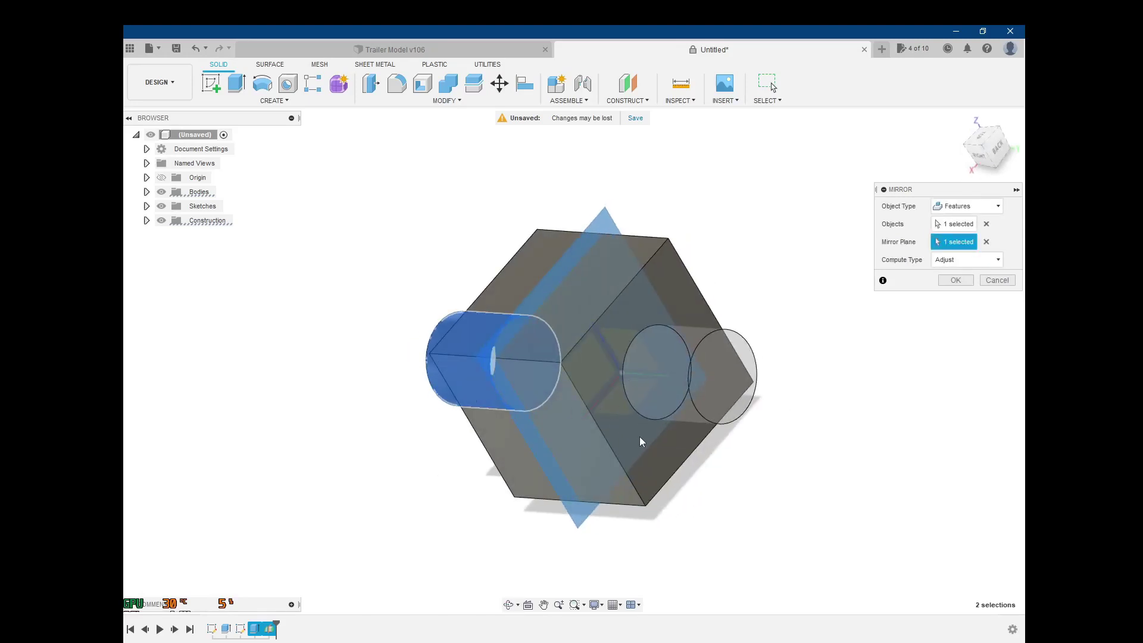
pyautogui.keyDown('shift'); pyautogui.moveTo(831, 368); pyautogui.dragTo(852, 367, button='middle'); pyautogui.keyUp('shift')
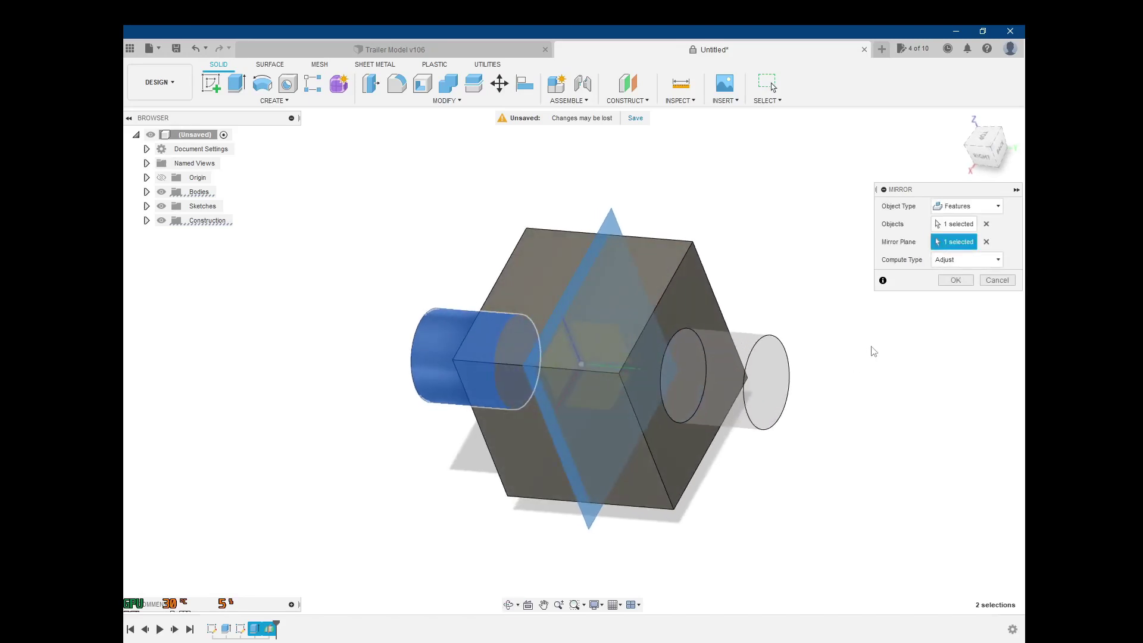
pyautogui.click(955, 280)
pyautogui.keyDown('shift'); pyautogui.moveTo(889, 409); pyautogui.dragTo(803, 314, button='middle'); pyautogui.keyUp('shift')
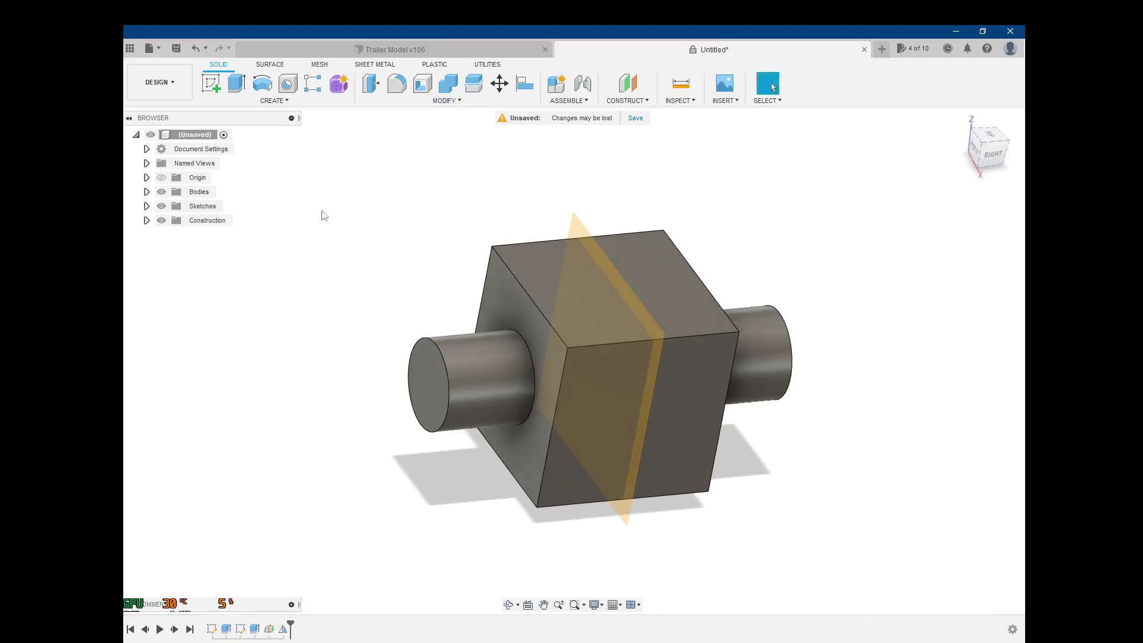
# Hide Plane1 in the Browser's Construction folder.
pyautogui.click(161, 220)
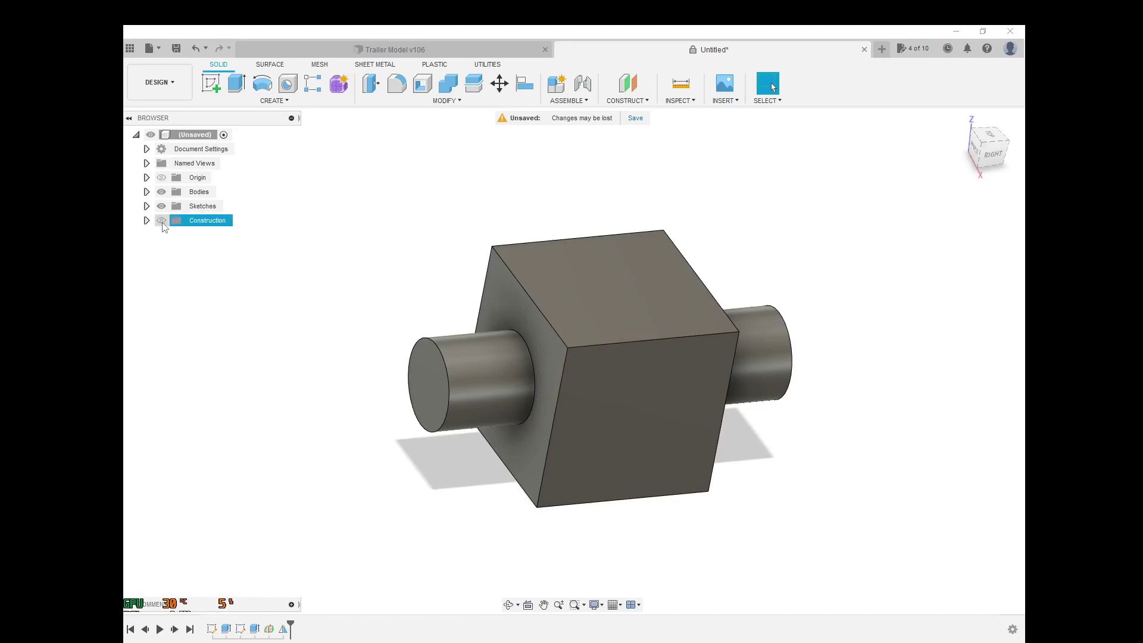
pyautogui.click(162, 221)
pyautogui.click(146, 221)
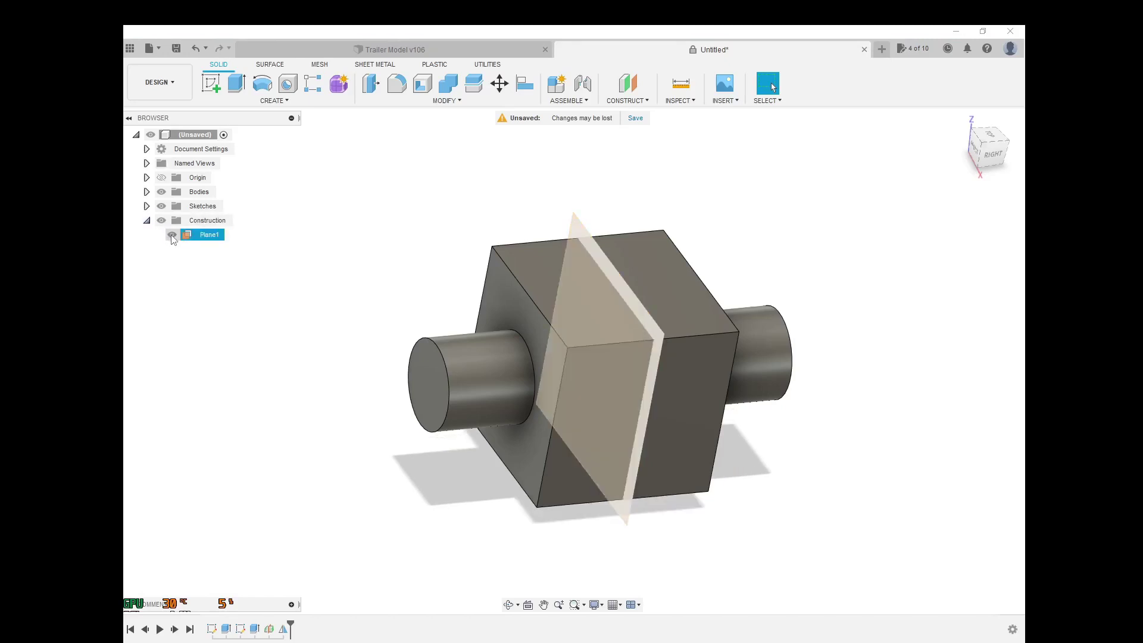
pyautogui.click(172, 235)
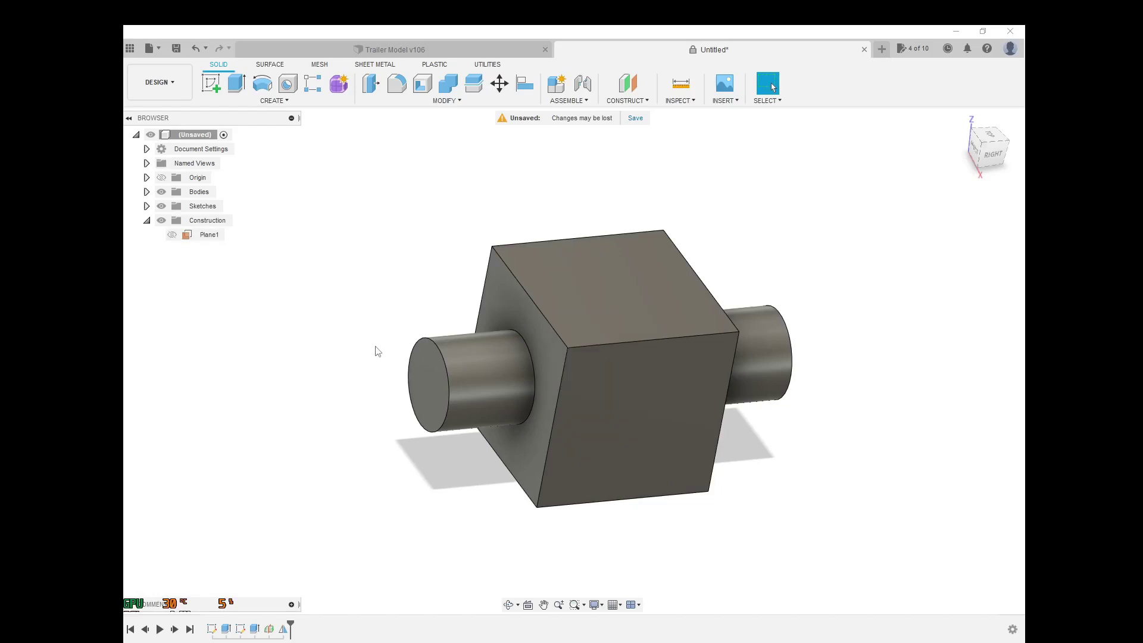
pyautogui.scroll(-1, 363, 390)
pyautogui.scroll(-3, 304, 406)
pyautogui.keyDown('shift'); pyautogui.moveTo(499, 331); pyautogui.dragTo(559, 347, button='middle'); pyautogui.keyUp('shift')
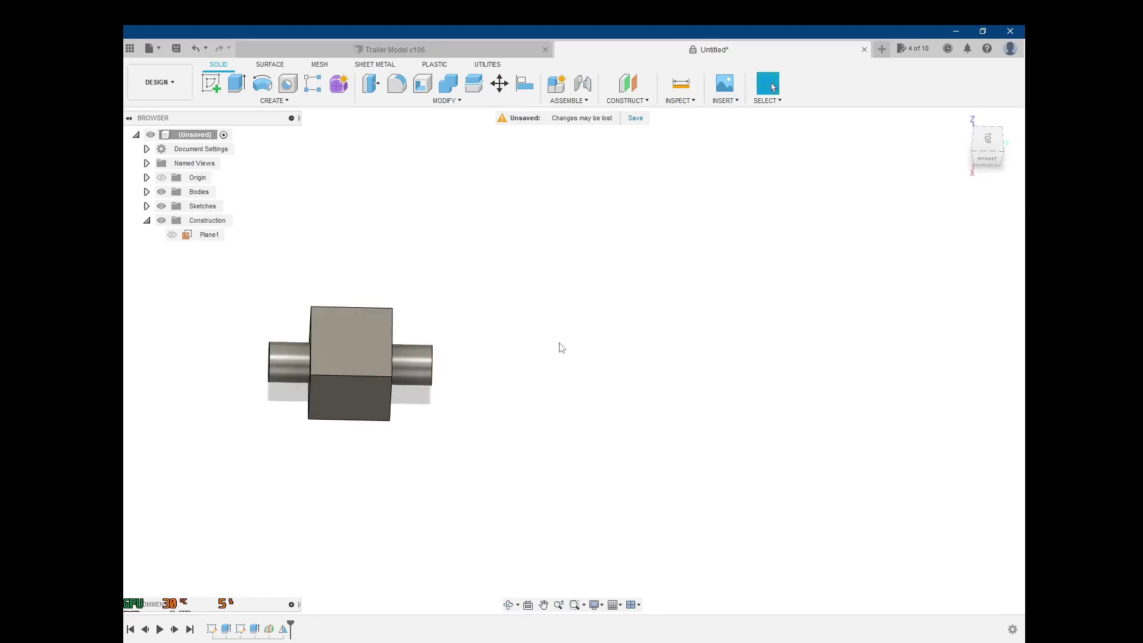
# Start a new sketch on an origin plane.
pyautogui.click(210, 84)
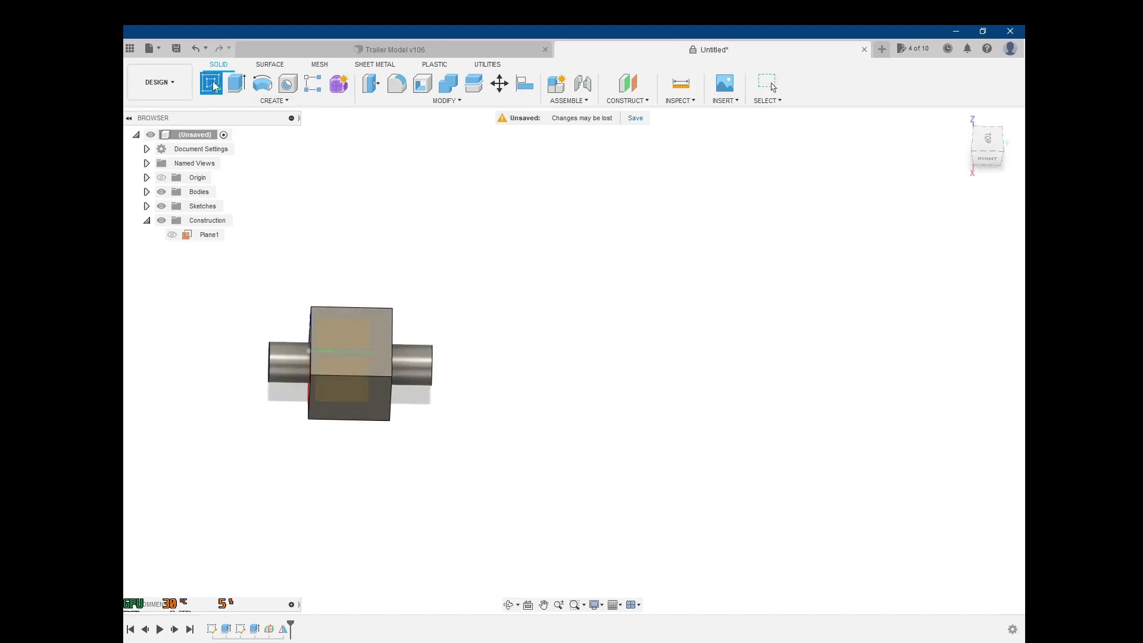
pyautogui.scroll(-3, 337, 405)
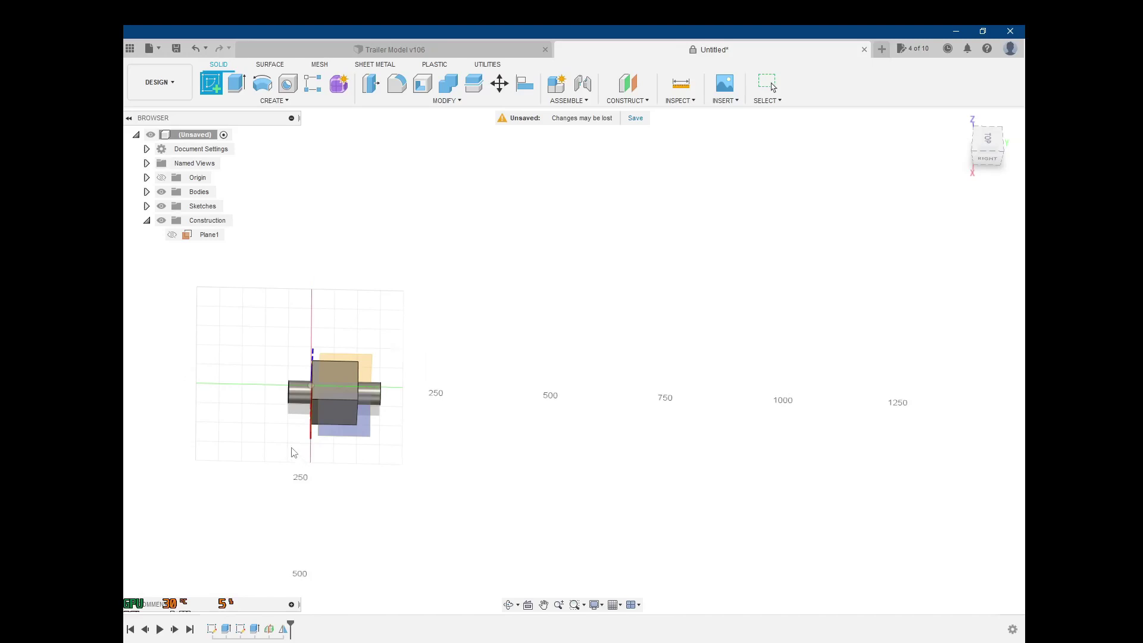
pyautogui.scroll(-2, 355, 445)
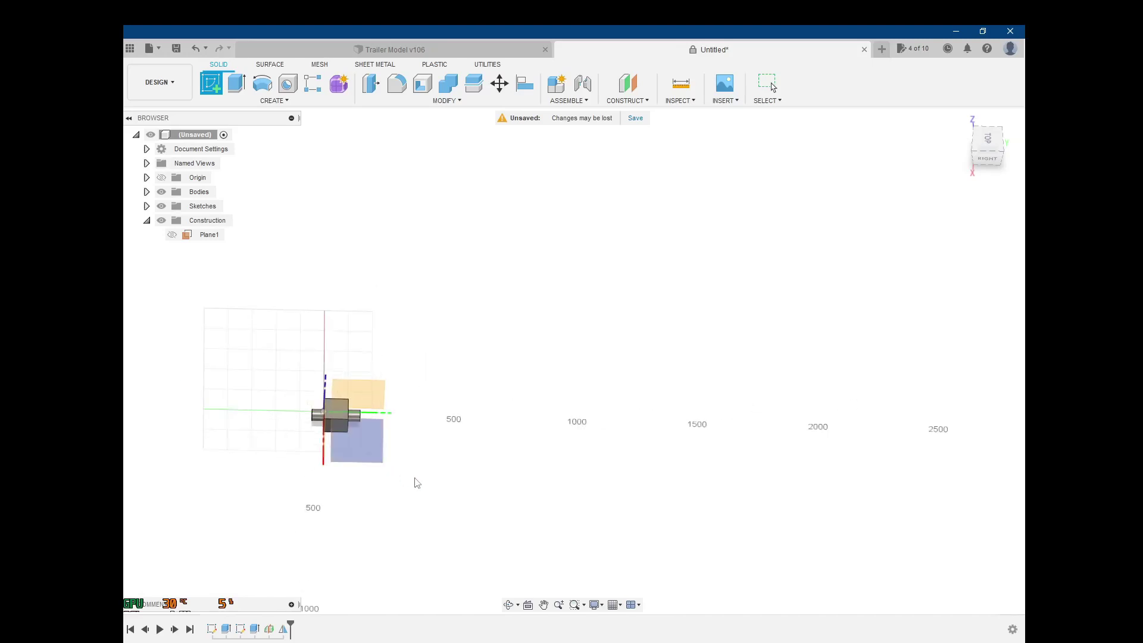
pyautogui.click(364, 460)
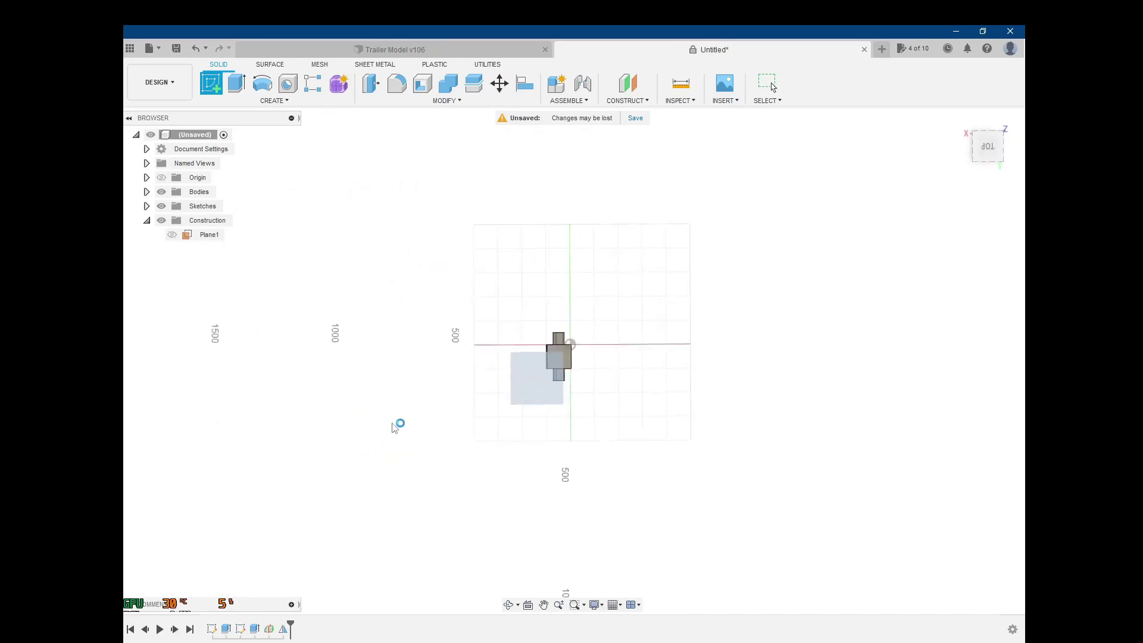
# Draw a 500 mm line below the part, make it construction geometry, and finish the sketch.
pyautogui.scroll(2, 408, 314)
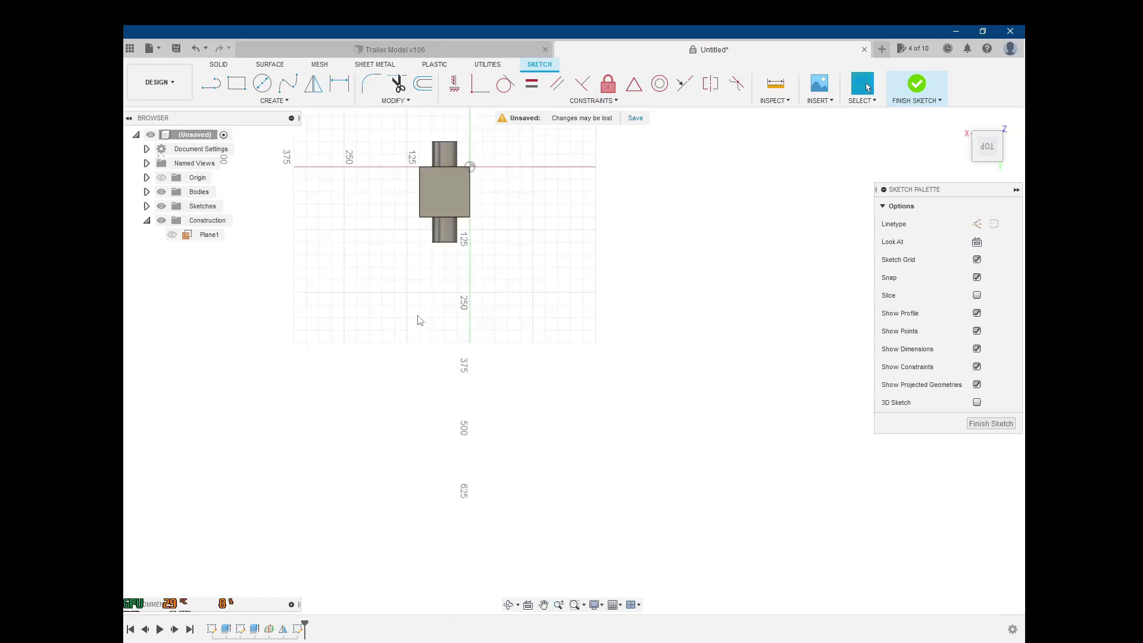
pyautogui.scroll(-1, 421, 325)
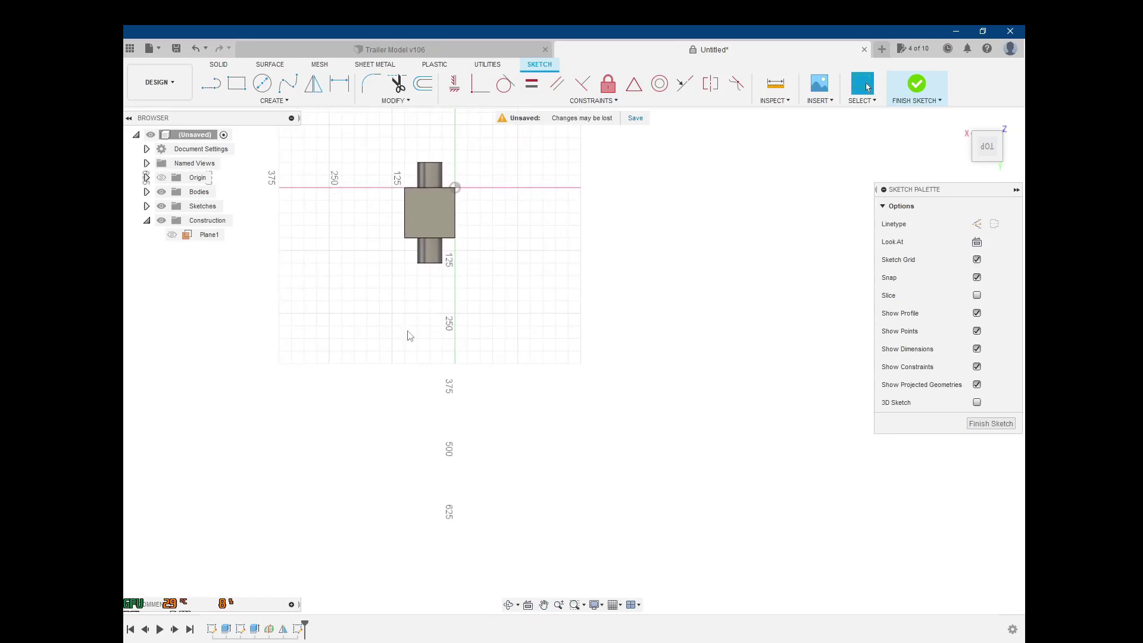
pyautogui.click(210, 84)
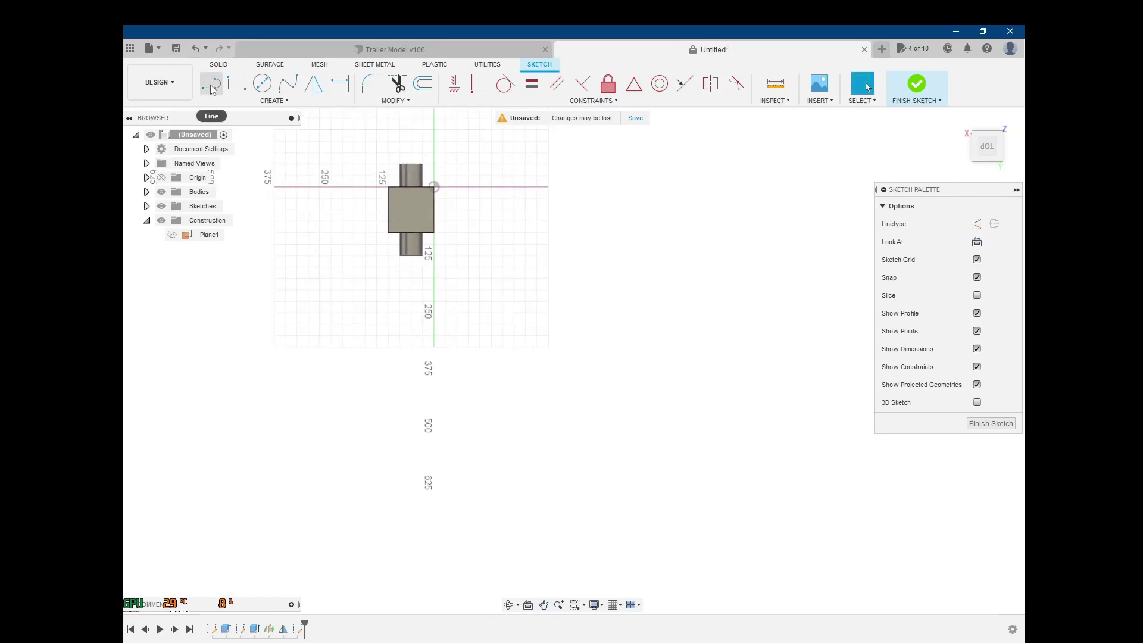
pyautogui.click(320, 302)
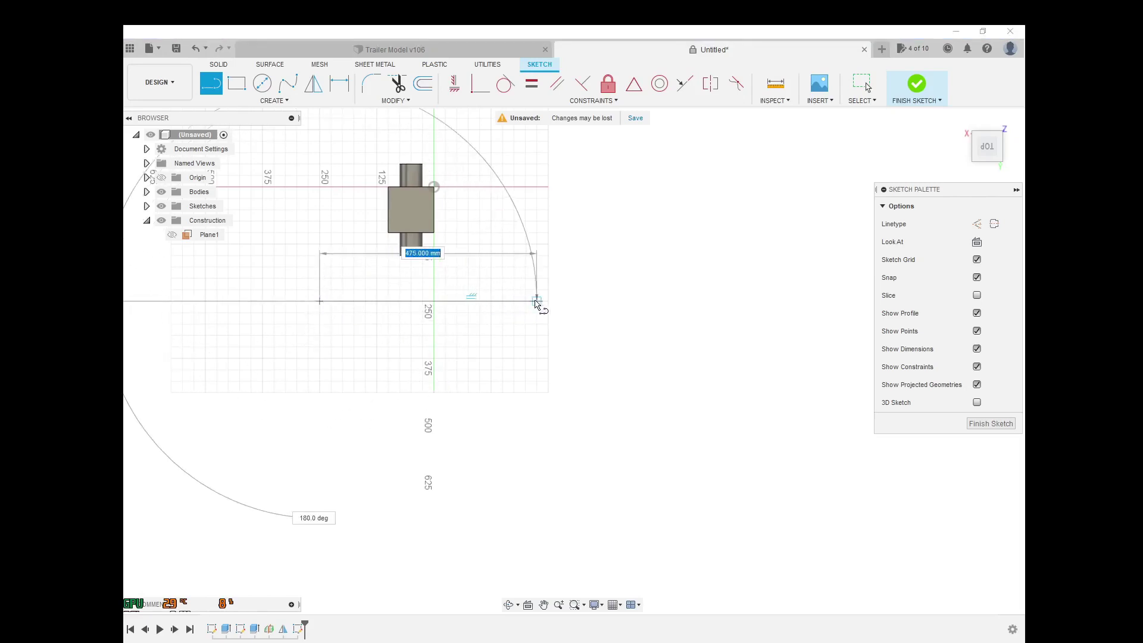
pyautogui.click(548, 302)
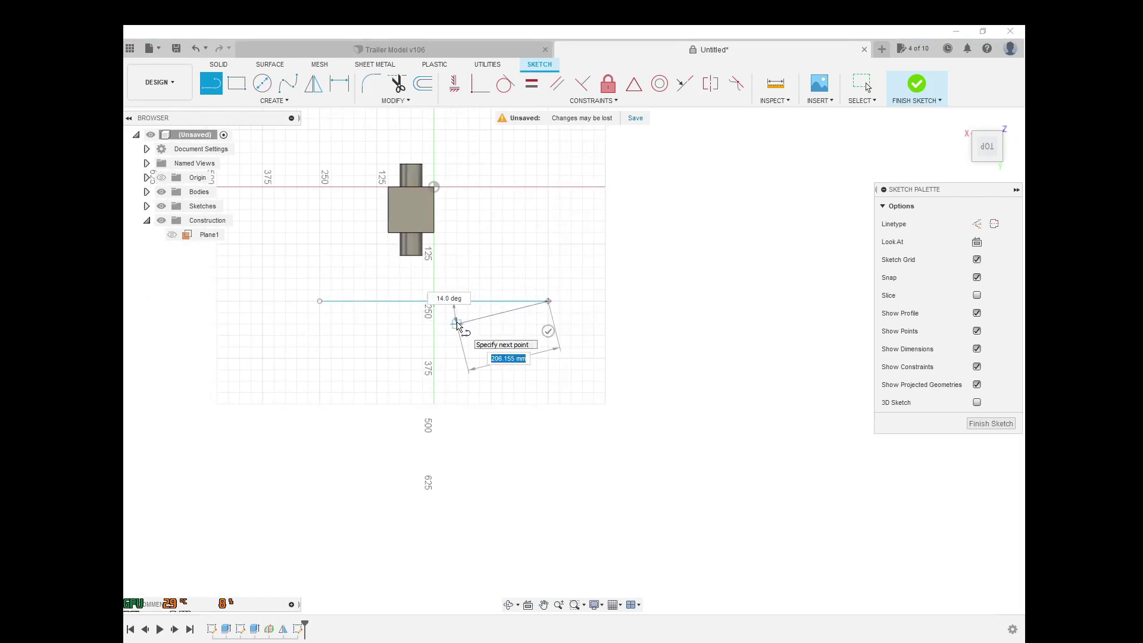
pyautogui.press('Escape')
pyautogui.click(514, 302)
pyautogui.rightClick(514, 306)
pyautogui.click(557, 384)
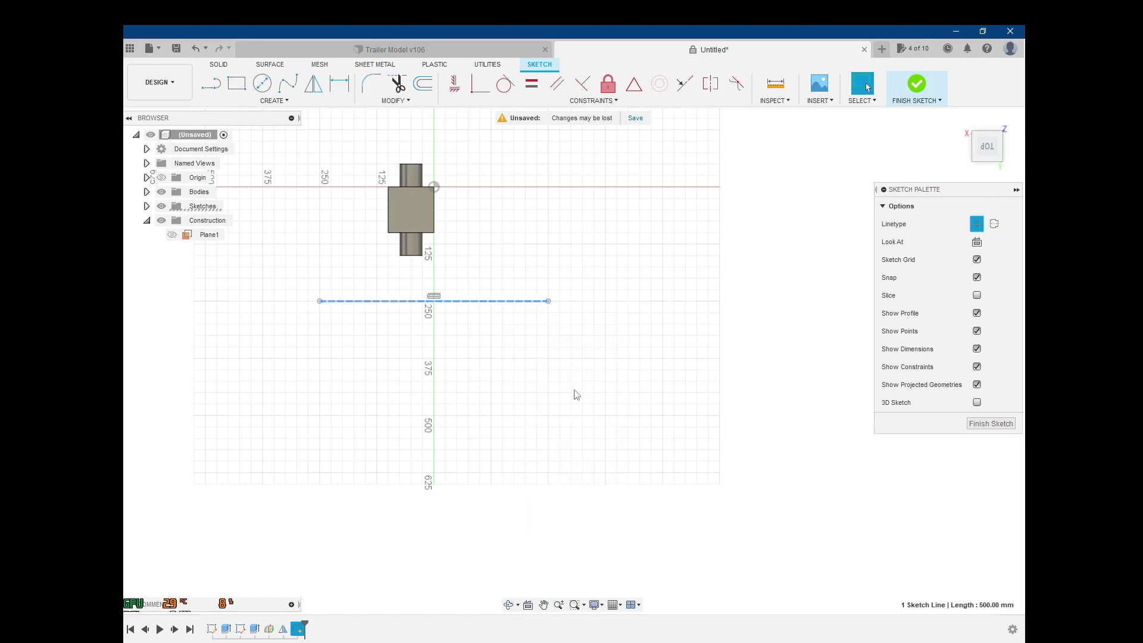
pyautogui.click(915, 90)
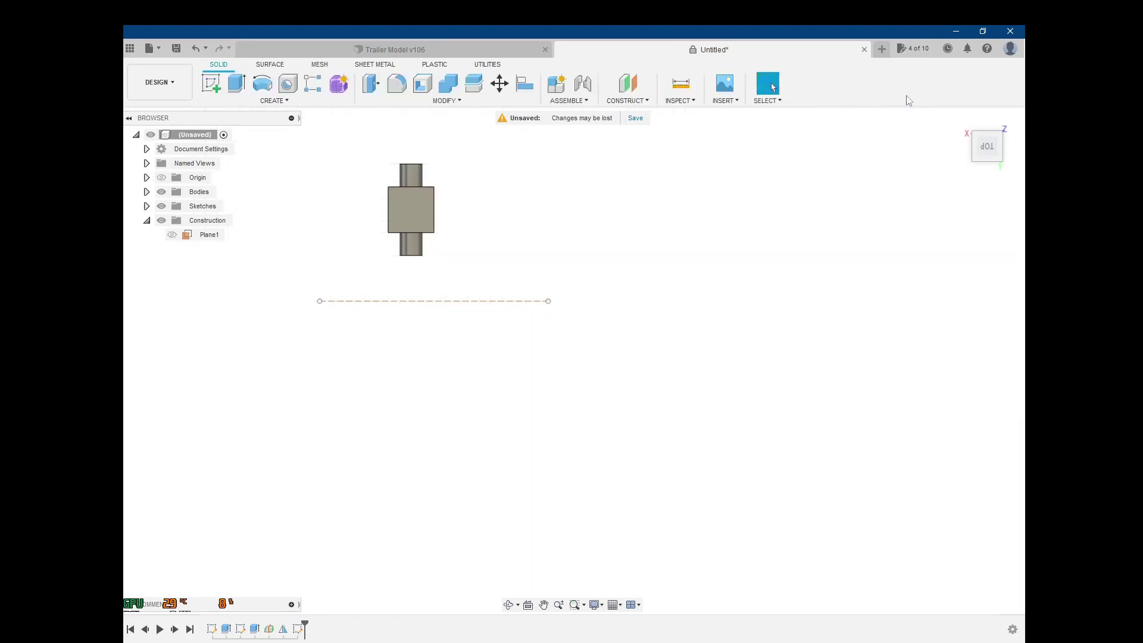
# Start a Bodies mirror with the cube selected, then cancel it.
pyautogui.keyDown('shift'); pyautogui.moveTo(484, 389); pyautogui.dragTo(544, 409, button='middle'); pyautogui.keyUp('shift')
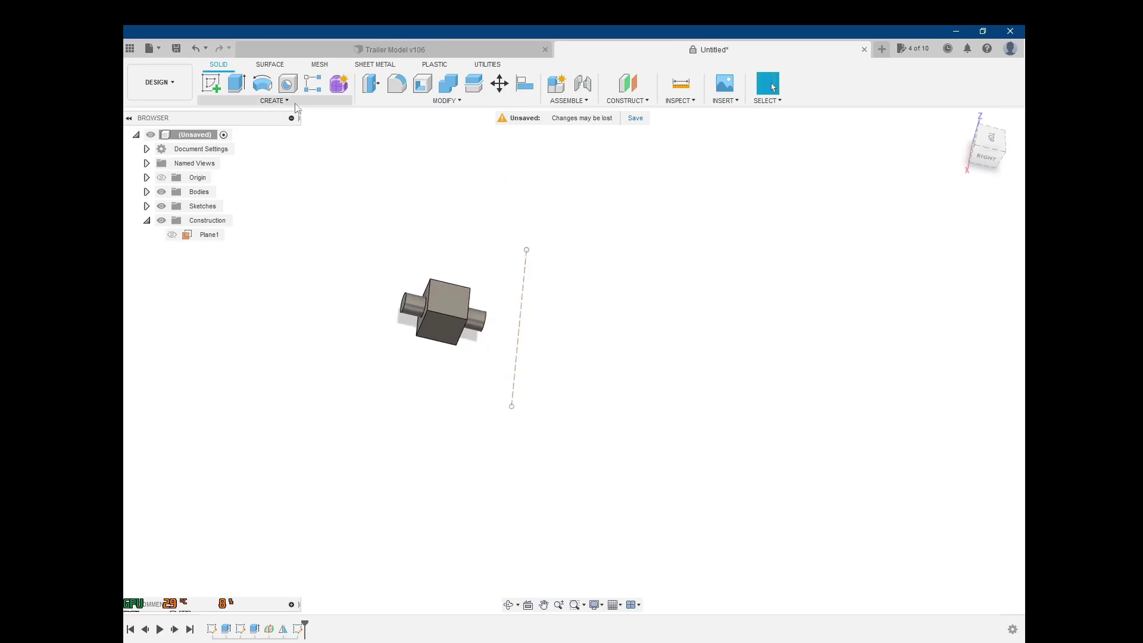
pyautogui.click(296, 102)
pyautogui.click(233, 379)
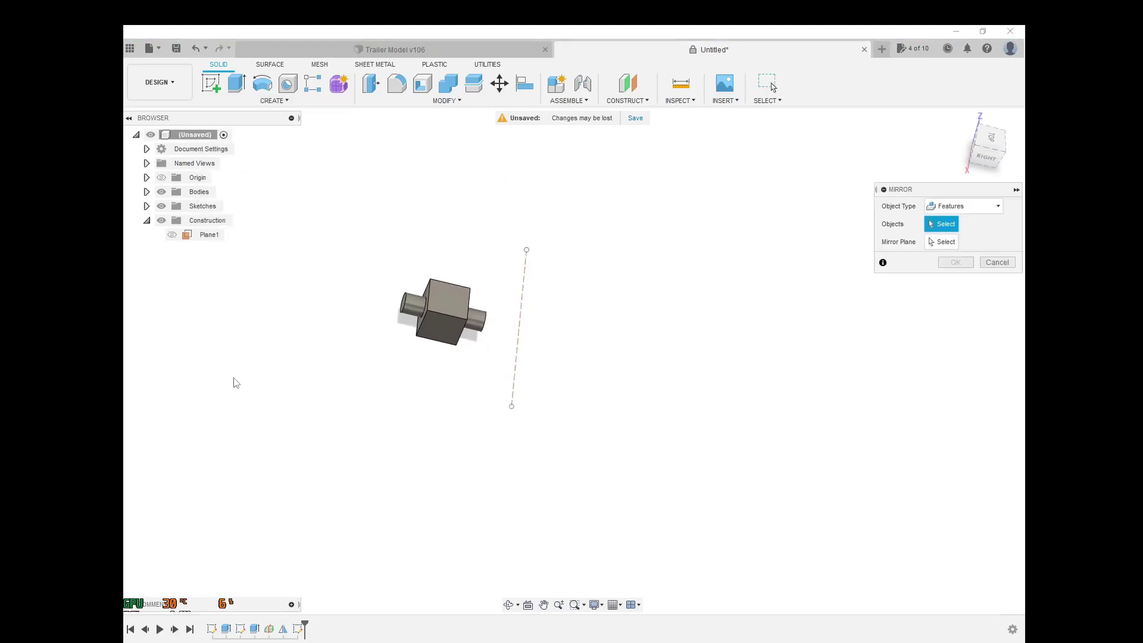
pyautogui.click(998, 206)
pyautogui.click(947, 222)
pyautogui.click(441, 301)
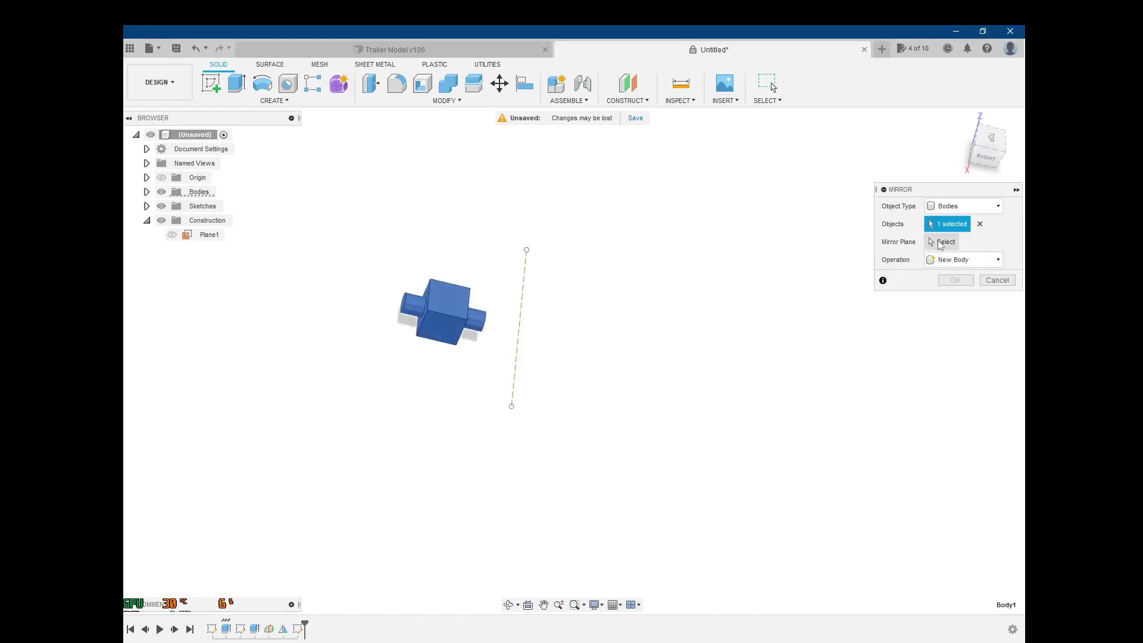
pyautogui.keyDown('shift'); pyautogui.moveTo(530, 333); pyautogui.dragTo(549, 318, button='middle'); pyautogui.keyUp('shift')
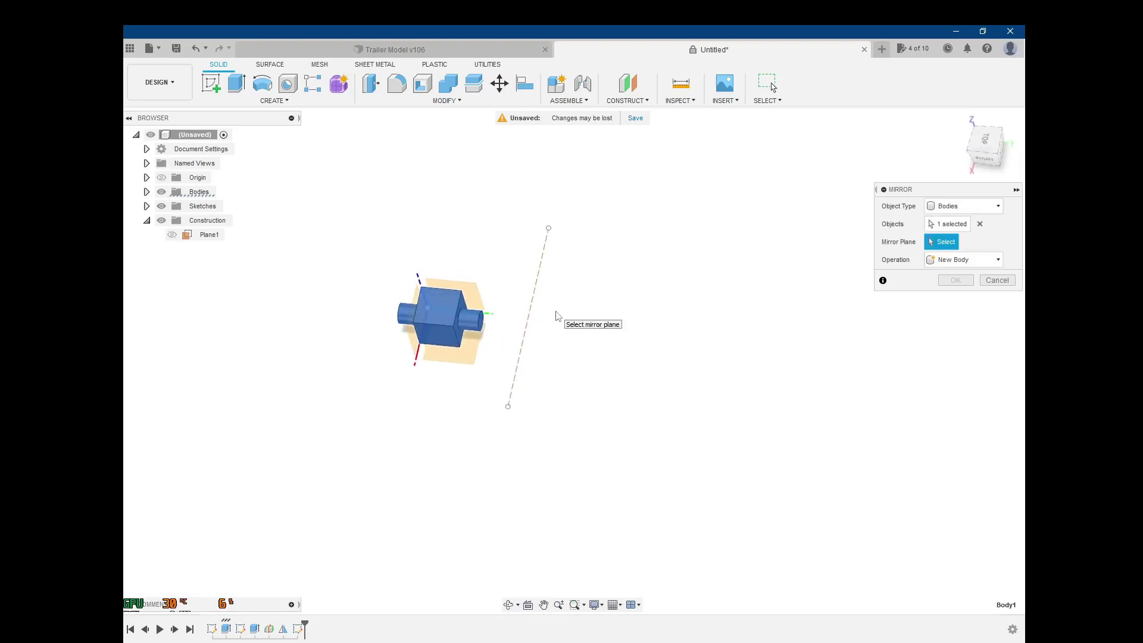
pyautogui.scroll(4, 492, 357)
pyautogui.keyDown('shift'); pyautogui.moveTo(498, 354); pyautogui.dragTo(584, 389, button='middle'); pyautogui.keyUp('shift')
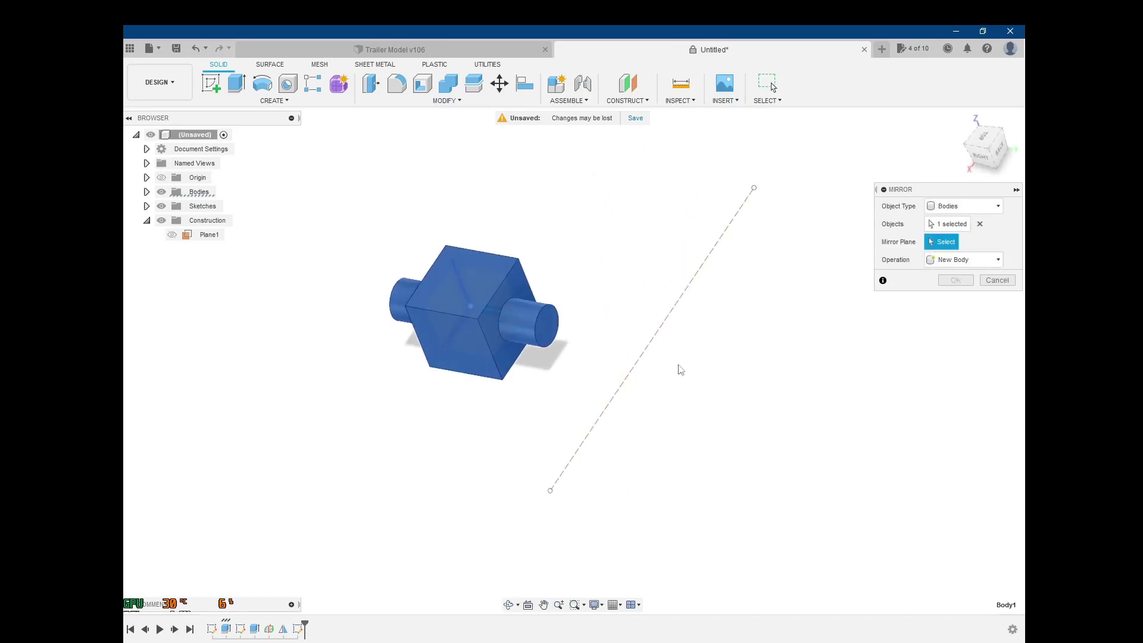
pyautogui.click(997, 280)
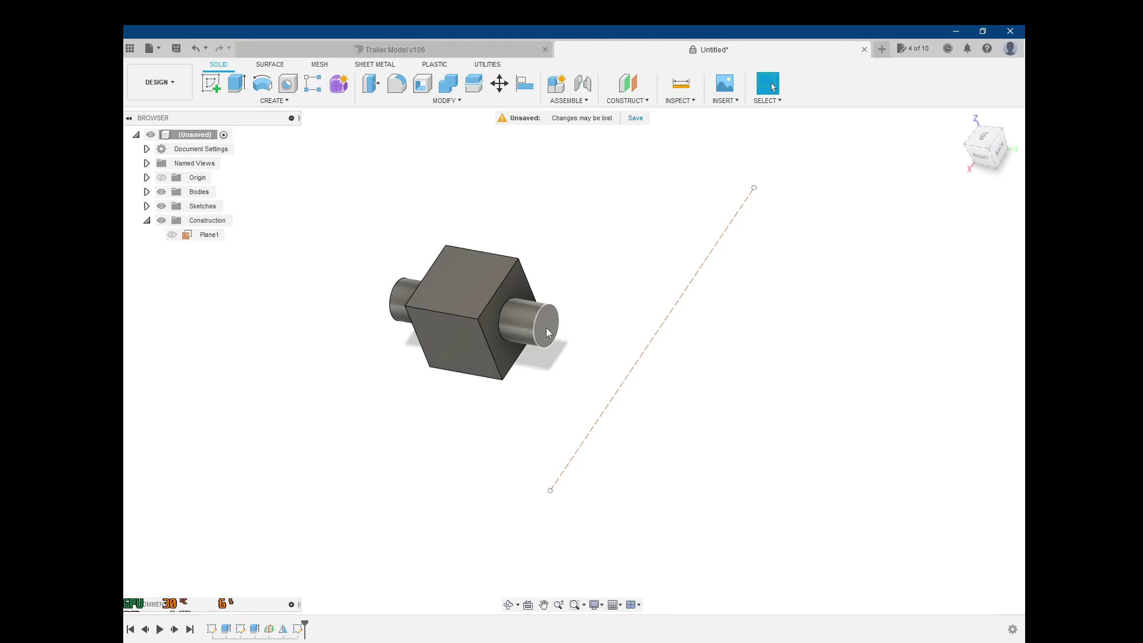
# Mirror the cube body across a cylinder boss's end face.
pyautogui.click(256, 103)
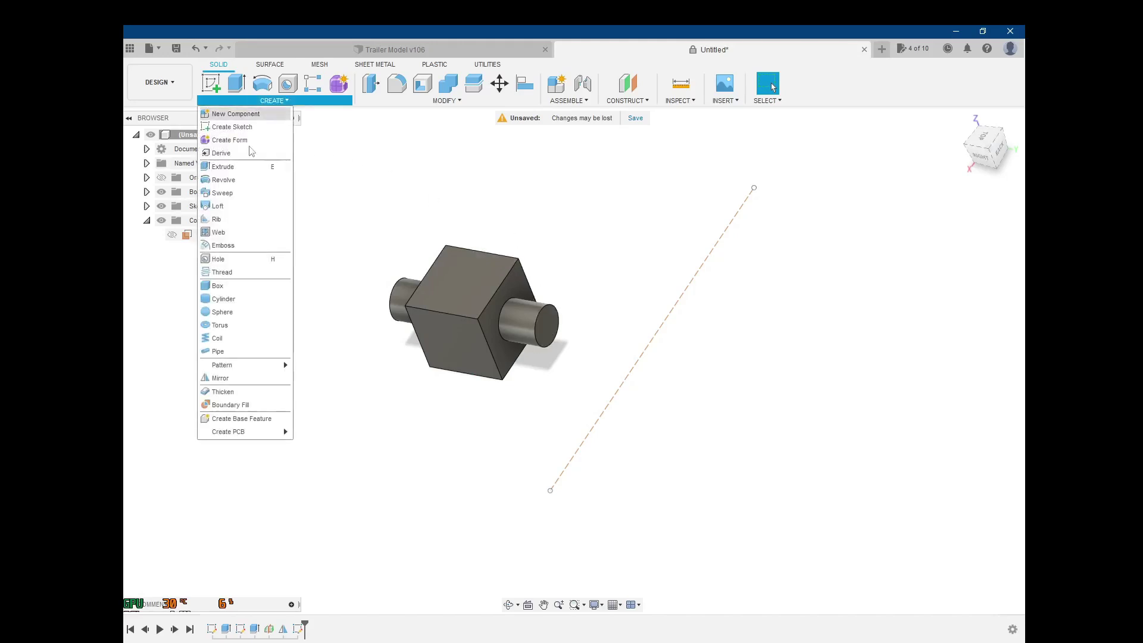
pyautogui.click(262, 378)
pyautogui.click(964, 206)
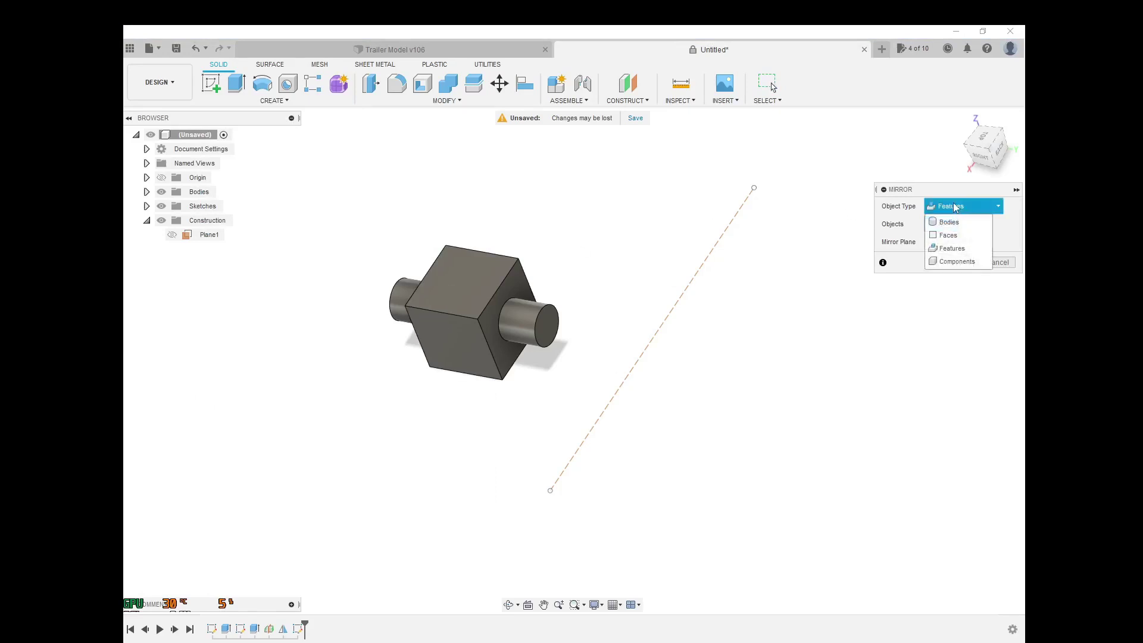
pyautogui.click(952, 222)
pyautogui.click(482, 281)
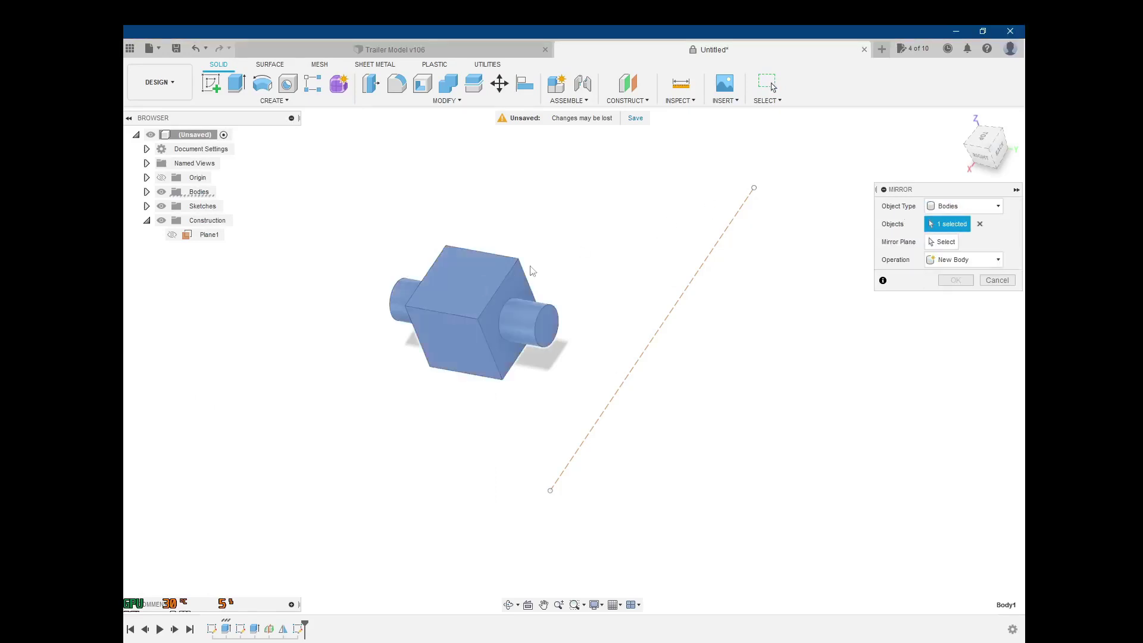
pyautogui.click(545, 329)
# Set the mirror operation to New Body, confirm it, and delete Sketch3.
pyautogui.keyDown('shift'); pyautogui.moveTo(518, 399); pyautogui.dragTo(548, 381, button='middle'); pyautogui.keyUp('shift')
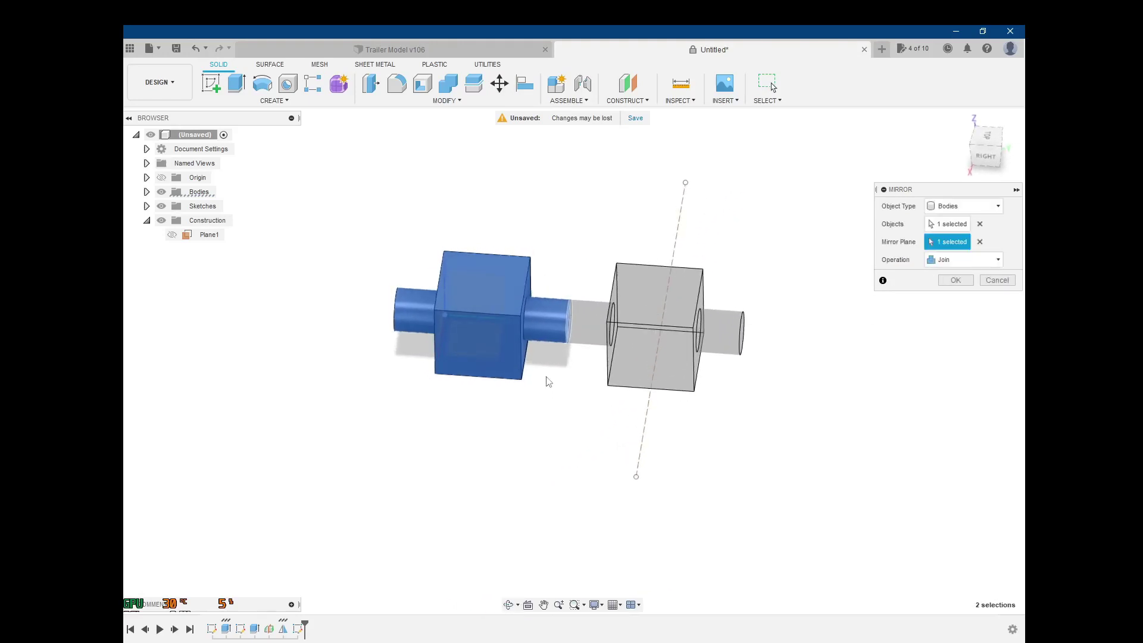
pyautogui.click(967, 261)
pyautogui.click(968, 260)
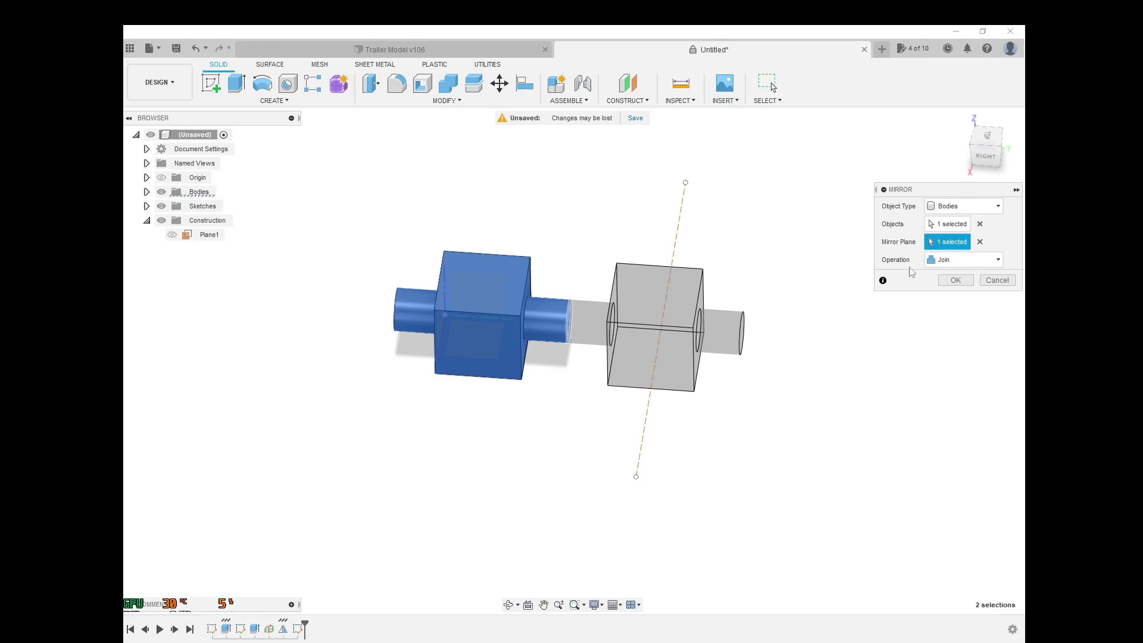
pyautogui.click(964, 260)
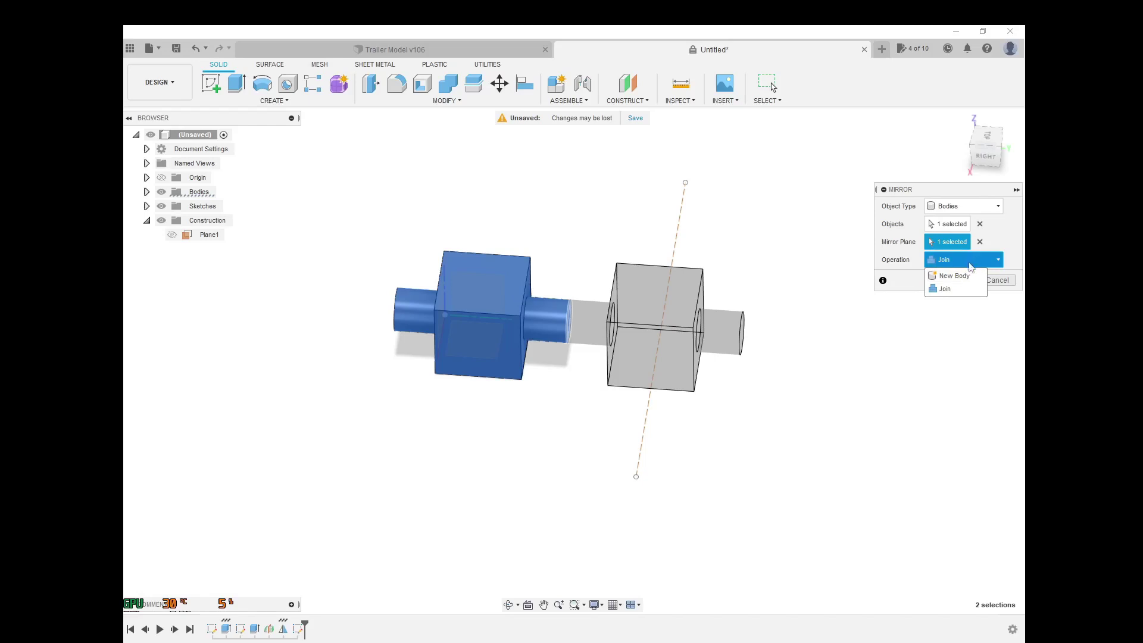
pyautogui.click(964, 277)
pyautogui.click(955, 281)
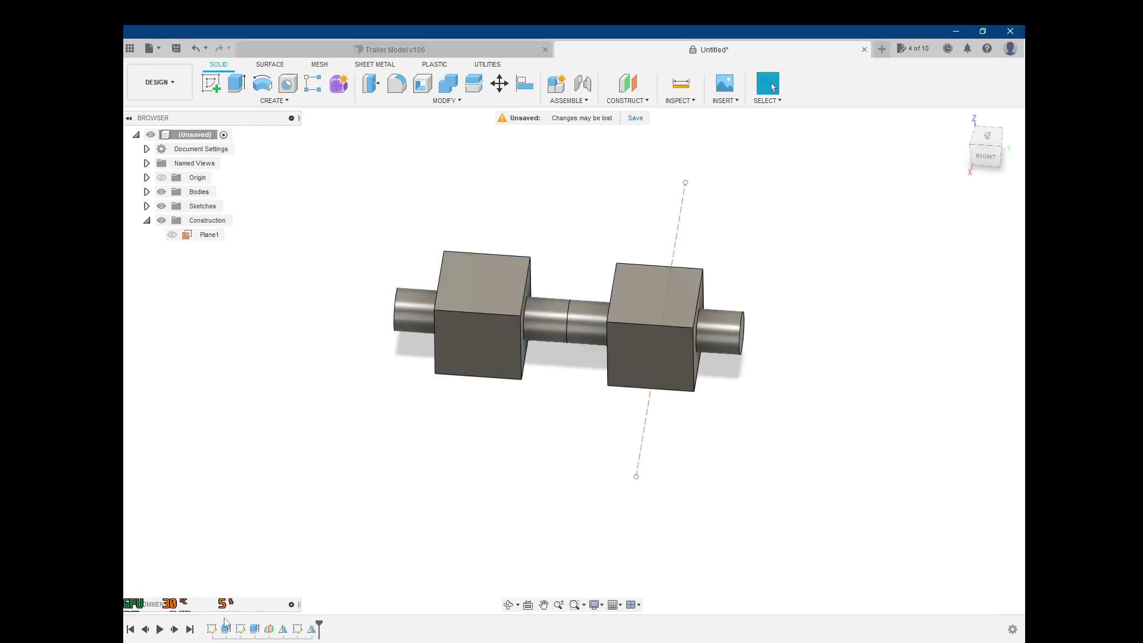
pyautogui.click(297, 629)
pyautogui.press('Delete')
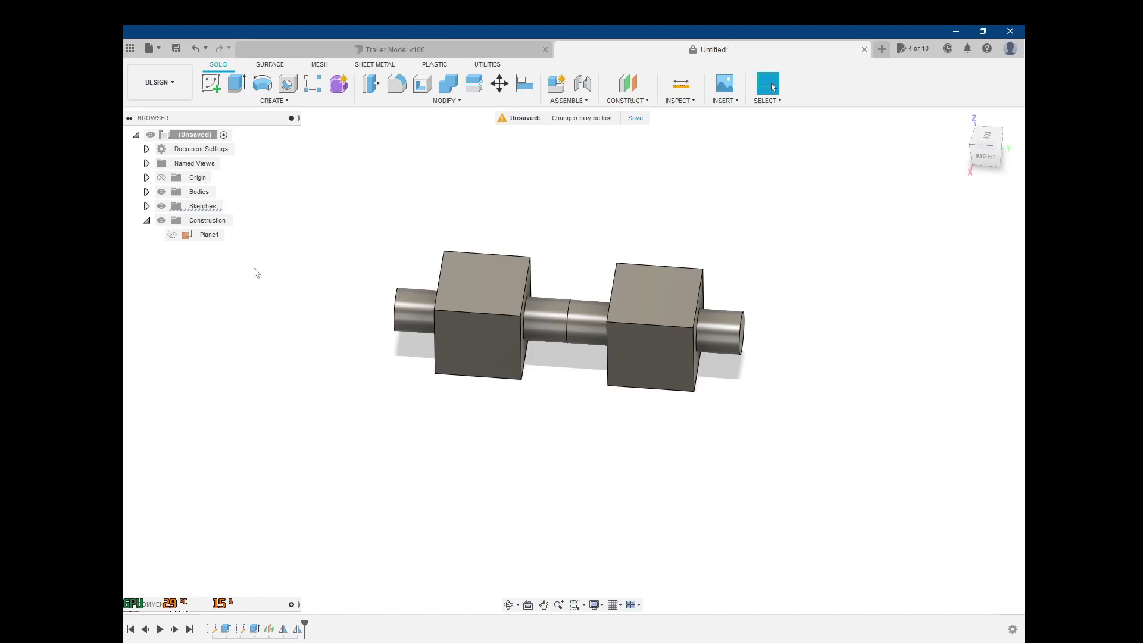
# Move the mirrored right cube 120 mm along Y with the Move command.
pyautogui.press('m')
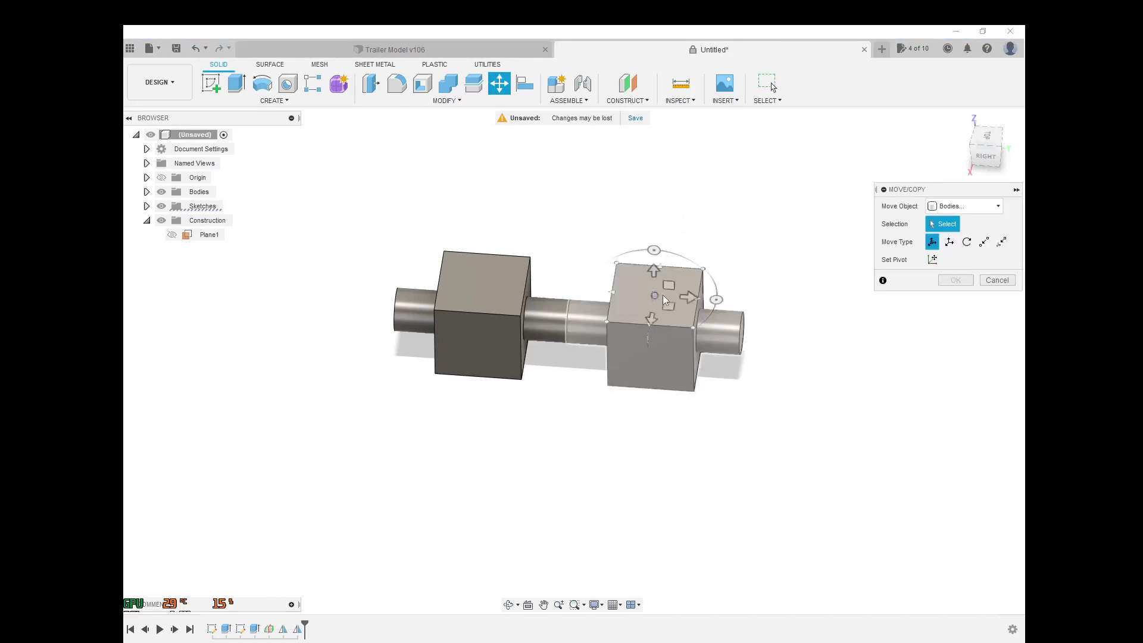
pyautogui.click(662, 295)
pyautogui.moveTo(689, 298); pyautogui.dragTo(791, 297)
pyautogui.click(956, 405)
pyautogui.moveTo(545, 427)
pyautogui.keyDown('shift'); pyautogui.mouseDown(button='middle')
pyautogui.moveTo(584, 433)
pyautogui.moveTo(513, 431)
pyautogui.moveTo(567, 423)
pyautogui.moveTo(565, 437)
pyautogui.mouseUp(button='middle'); pyautogui.keyUp('shift')
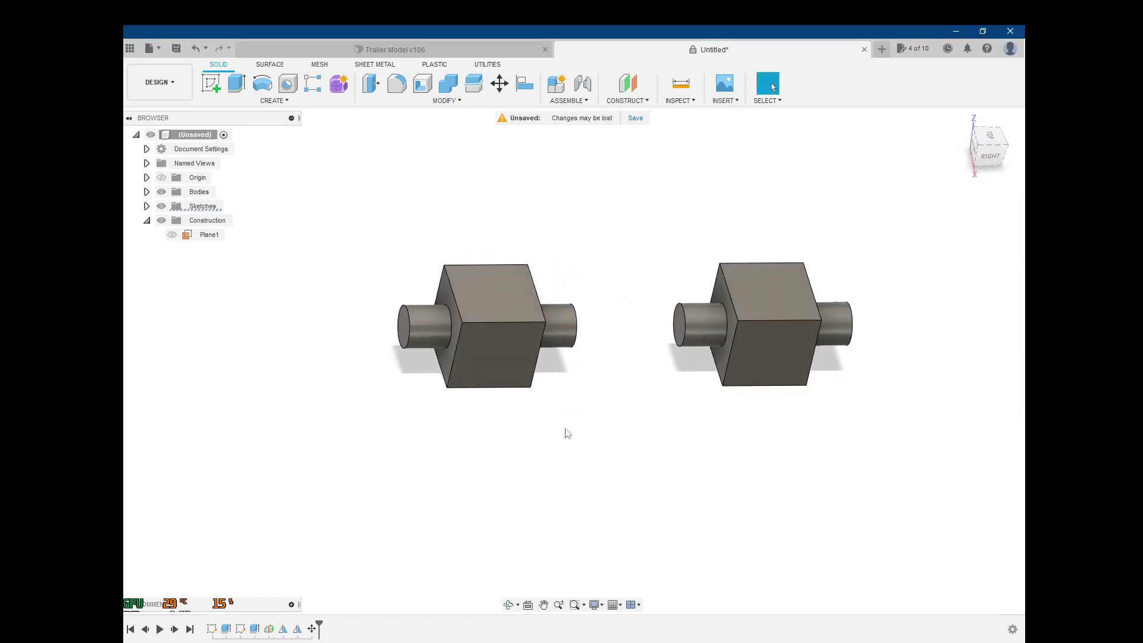
pyautogui.keyDown('shift'); pyautogui.moveTo(631, 412); pyautogui.dragTo(595, 421, button='middle'); pyautogui.keyUp('shift')
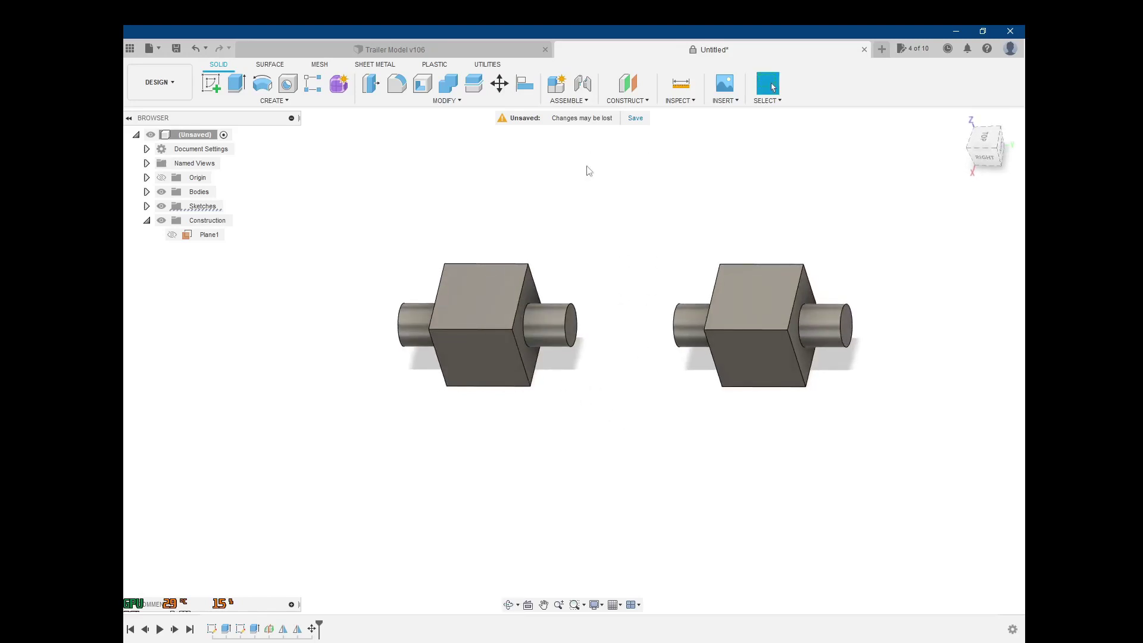
# Create Plane2 as a midplane between the two cubes' facing boss end faces.
pyautogui.click(629, 101)
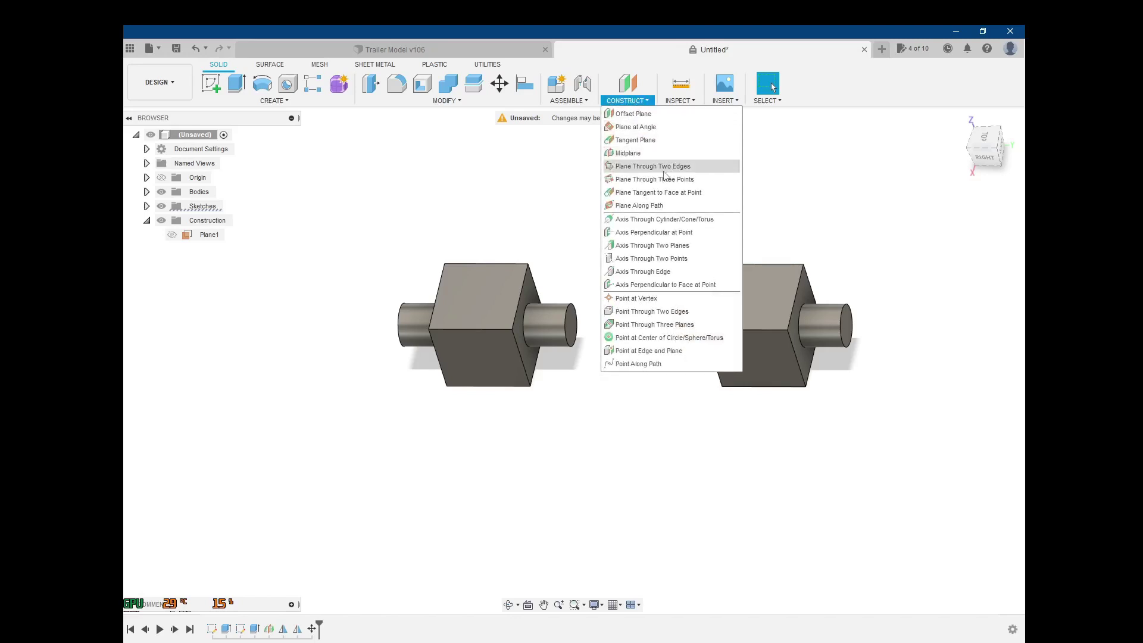
pyautogui.click(628, 153)
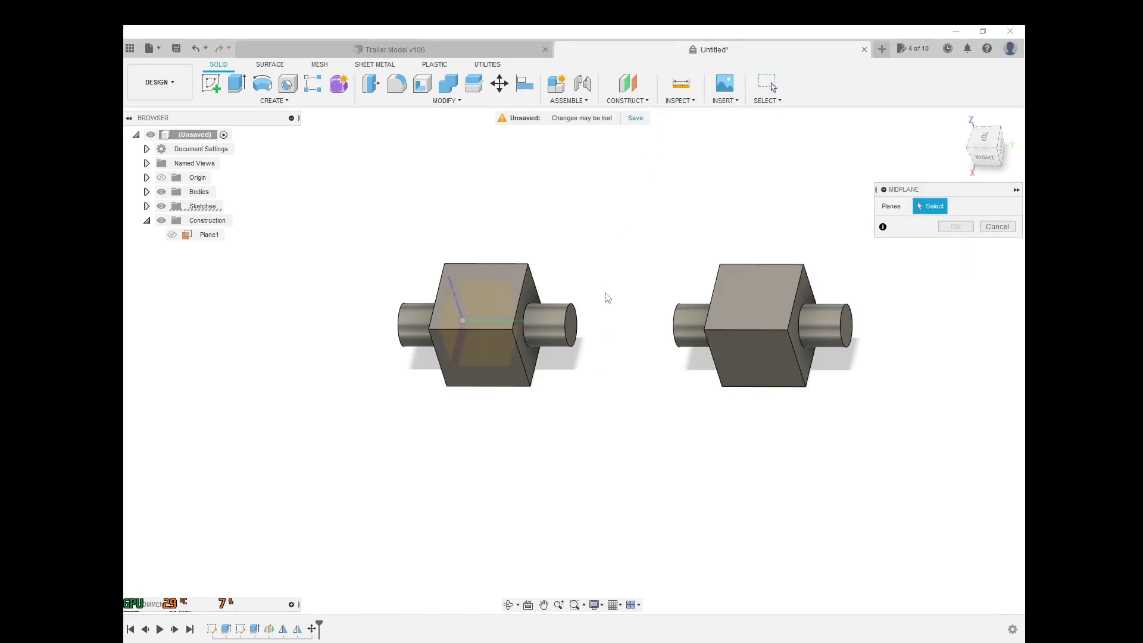
pyautogui.click(583, 332)
pyautogui.keyDown('shift'); pyautogui.moveTo(610, 375); pyautogui.dragTo(647, 411, button='middle'); pyautogui.keyUp('shift')
pyautogui.click(670, 328)
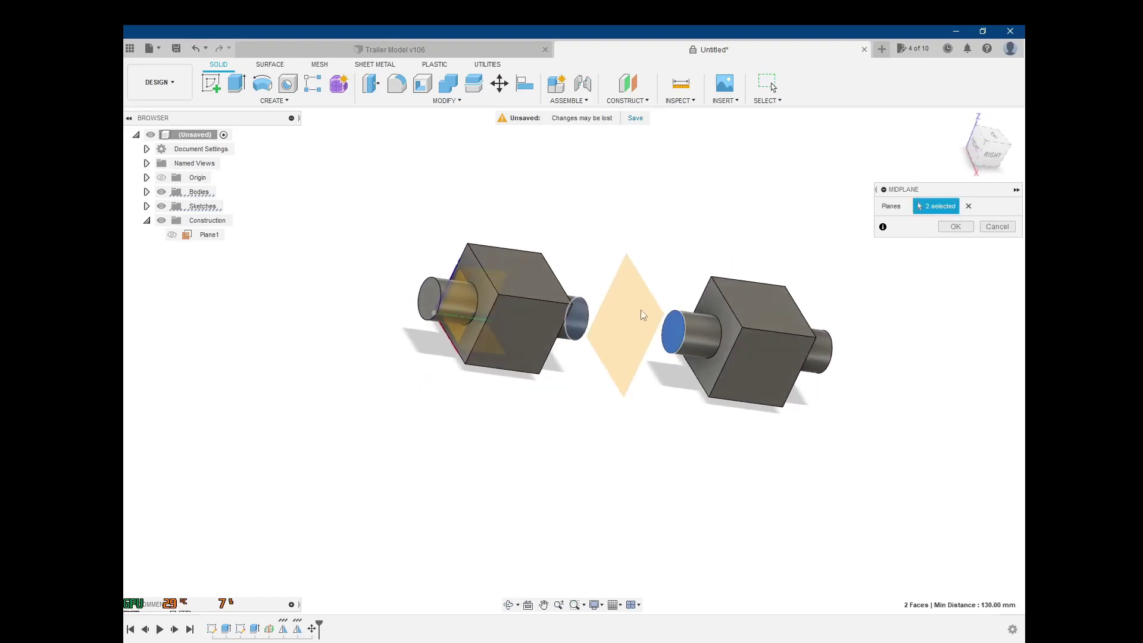
pyautogui.keyDown('shift'); pyautogui.moveTo(524, 350); pyautogui.dragTo(589, 383, button='middle'); pyautogui.keyUp('shift')
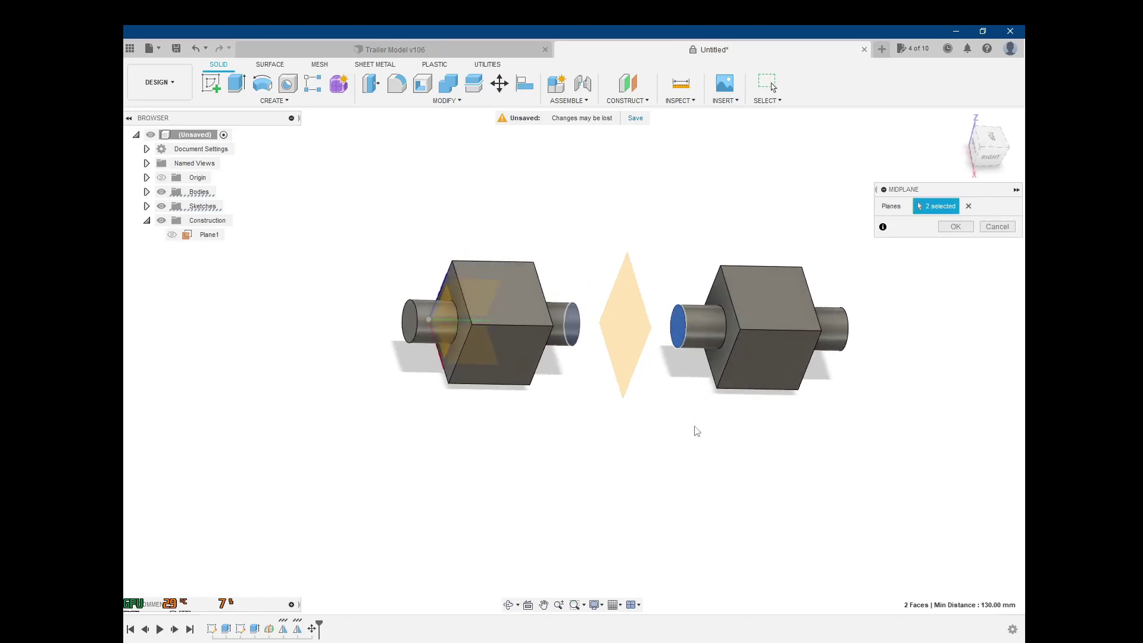
pyautogui.keyDown('shift'); pyautogui.moveTo(697, 429); pyautogui.dragTo(650, 420, button='middle'); pyautogui.keyUp('shift')
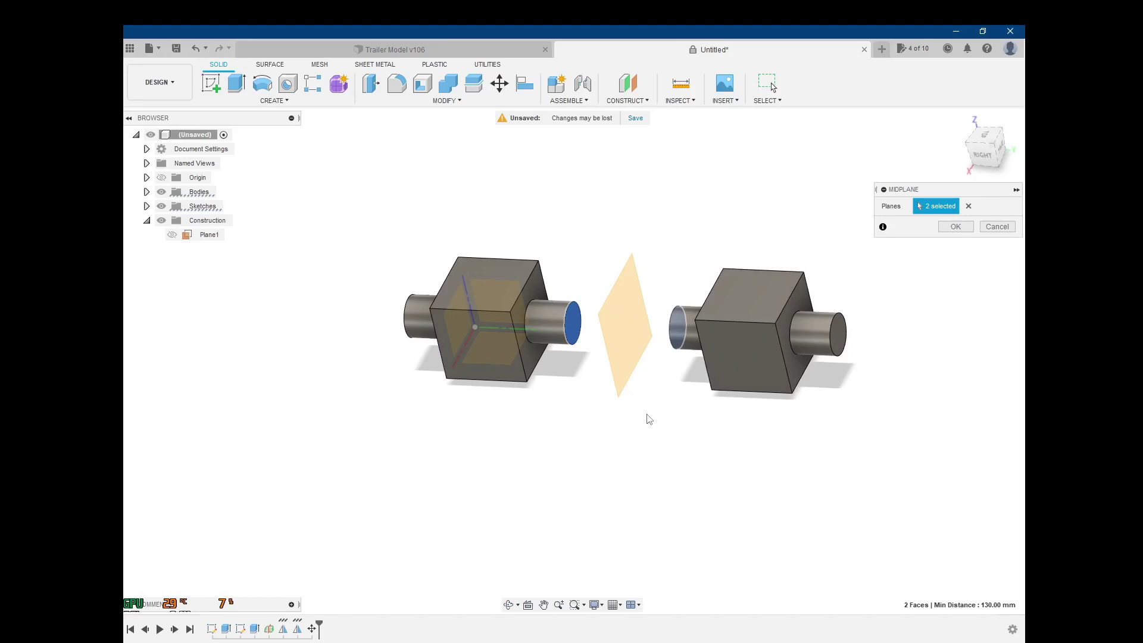
pyautogui.keyDown('shift'); pyautogui.moveTo(635, 412); pyautogui.dragTo(666, 409, button='middle'); pyautogui.keyUp('shift')
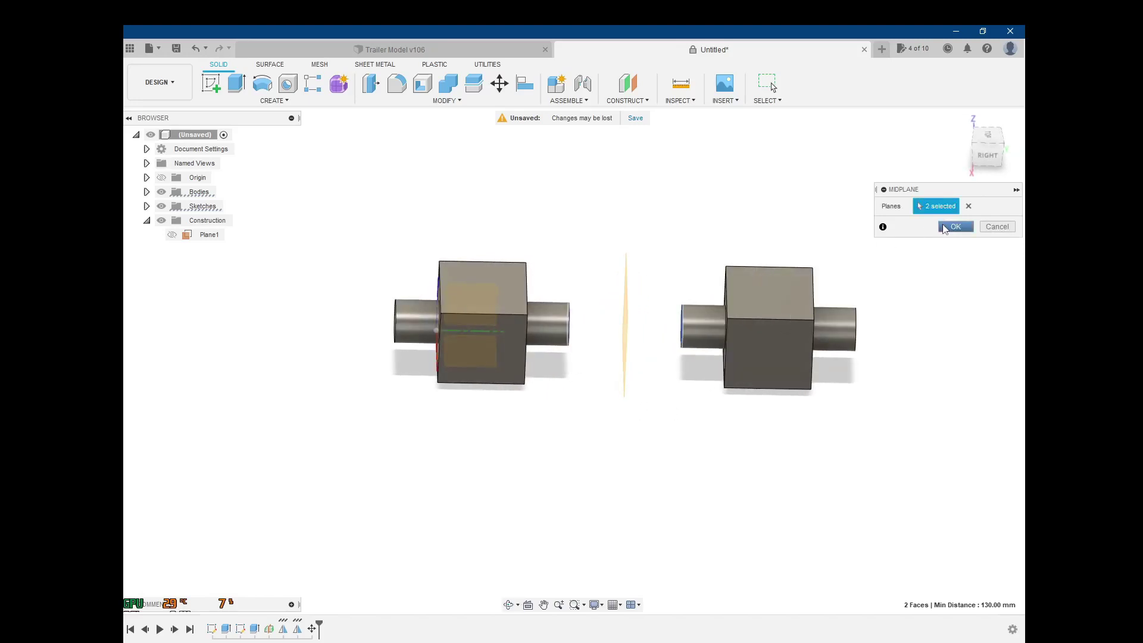
pyautogui.click(953, 227)
pyautogui.keyDown('shift'); pyautogui.moveTo(760, 191); pyautogui.dragTo(783, 212, button='middle'); pyautogui.keyUp('shift')
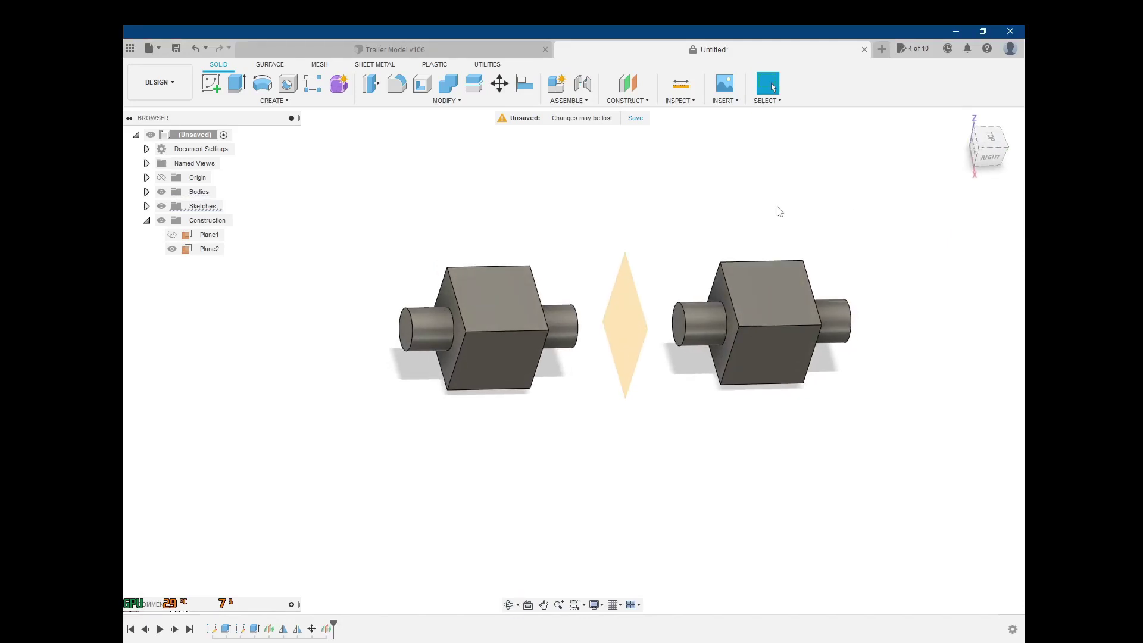
# Move the right cube 80 mm along Y, then undo the move.
pyautogui.click(500, 83)
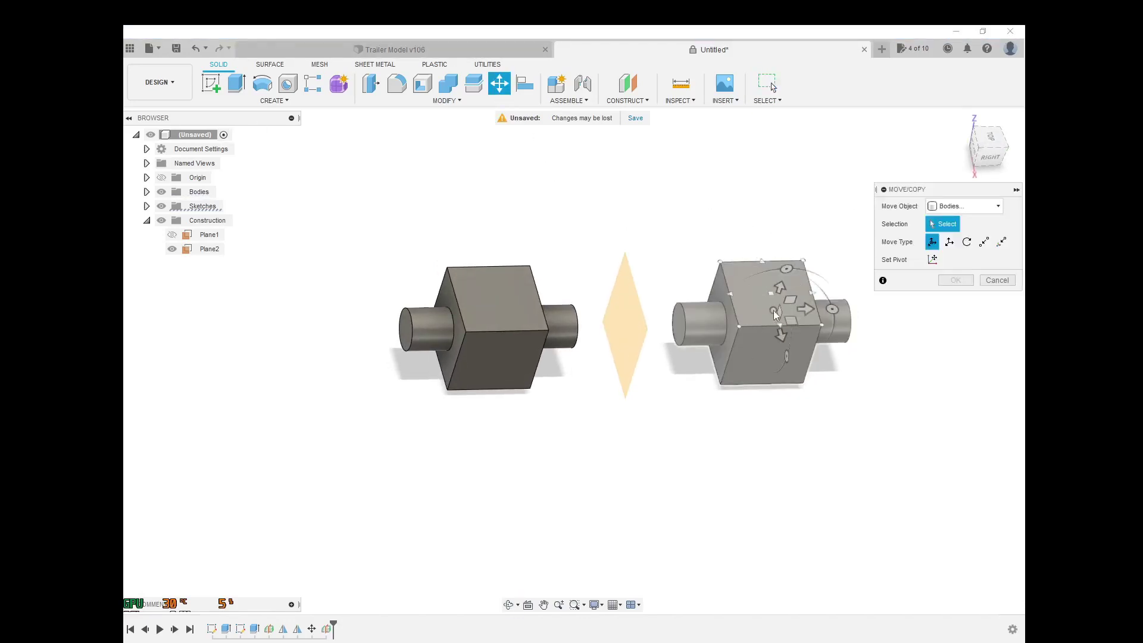
pyautogui.click(776, 315)
pyautogui.click(775, 316)
pyautogui.click(872, 328)
pyautogui.write('80')
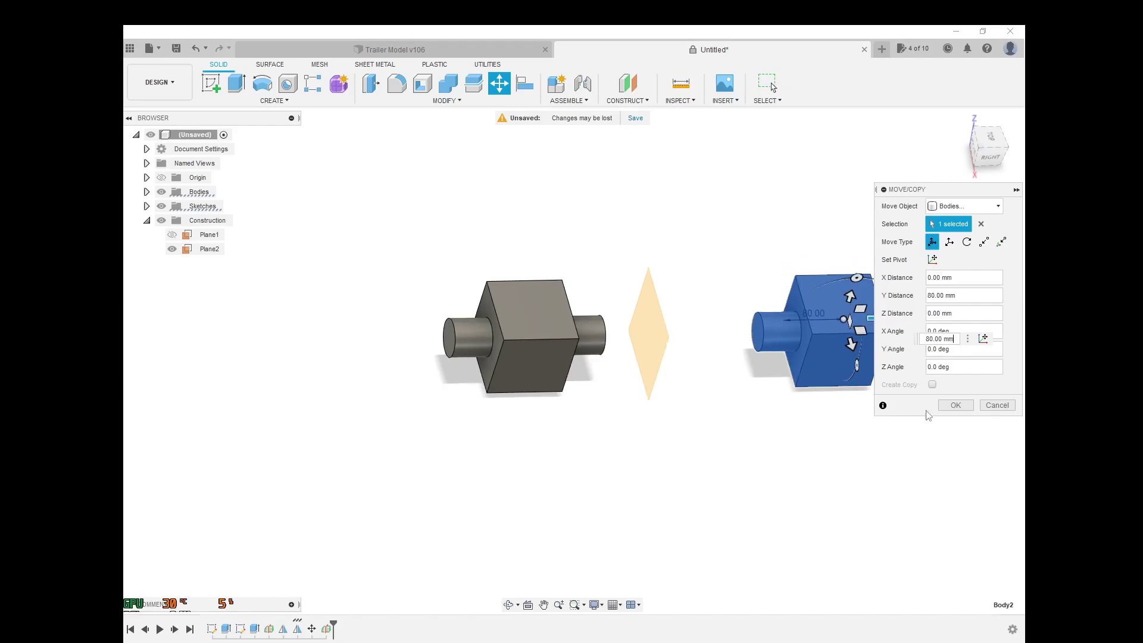
pyautogui.click(956, 405)
pyautogui.keyDown('shift'); pyautogui.moveTo(784, 430); pyautogui.dragTo(767, 427, button='middle'); pyautogui.keyUp('shift')
pyautogui.press('Escape')
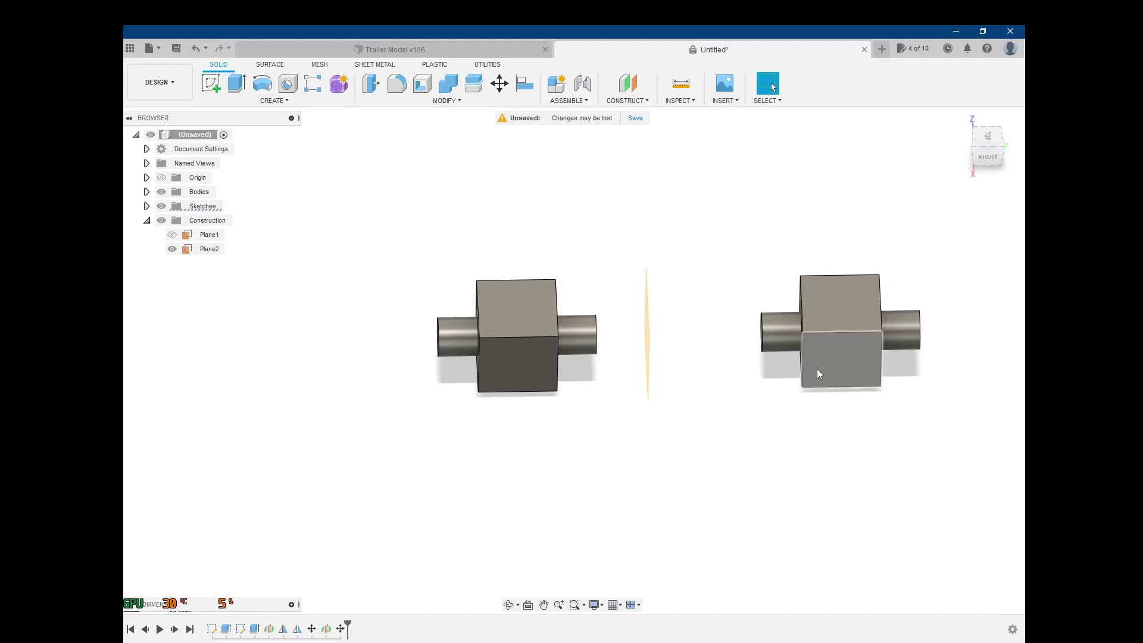
pyautogui.click(195, 49)
# Sketch a 50 mm diameter centre-diameter circle on the left cube's front face and finish the sketch.
pyautogui.keyDown('shift'); pyautogui.moveTo(668, 414); pyautogui.dragTo(694, 434, button='middle'); pyautogui.keyUp('shift')
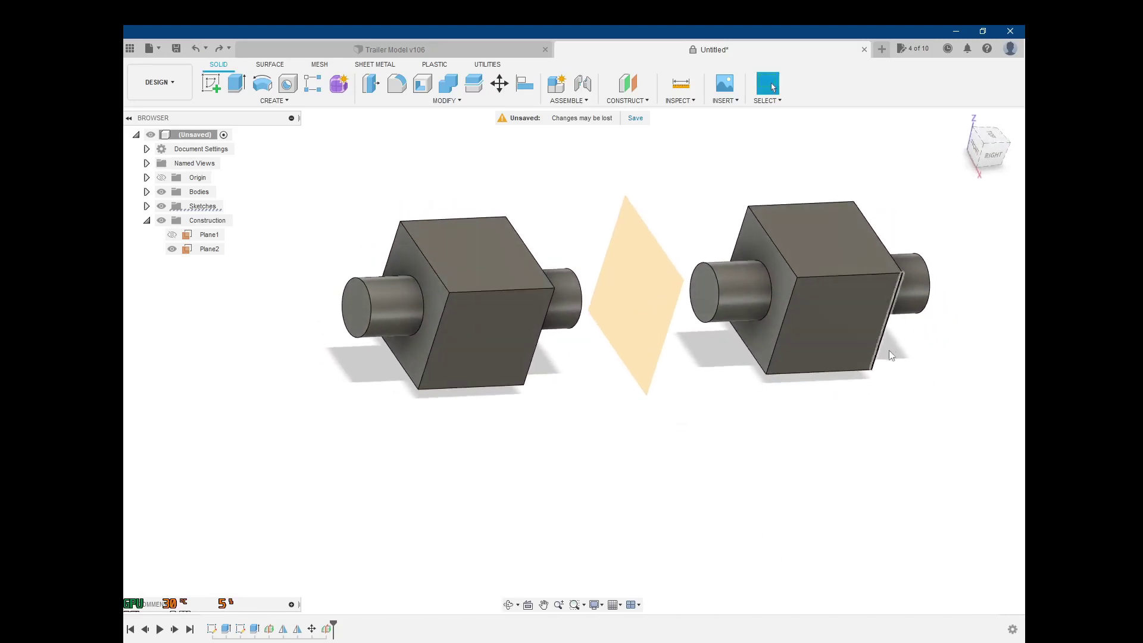
pyautogui.click(637, 313)
pyautogui.click(595, 464)
pyautogui.keyDown('shift'); pyautogui.moveTo(318, 417); pyautogui.dragTo(383, 403, button='middle'); pyautogui.keyUp('shift')
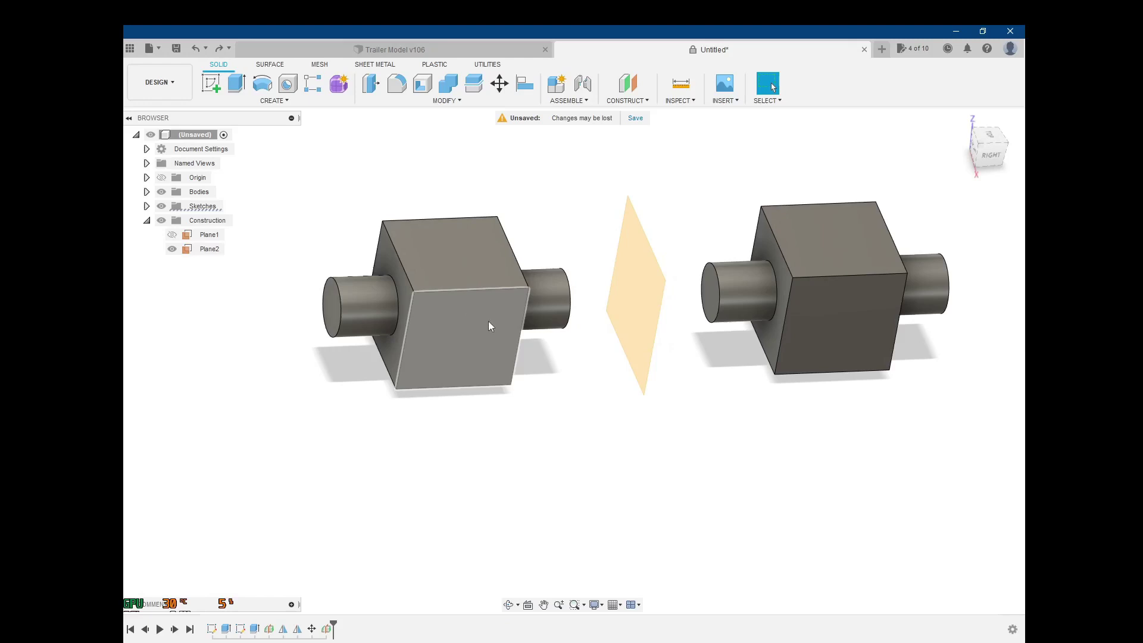
pyautogui.press('s')
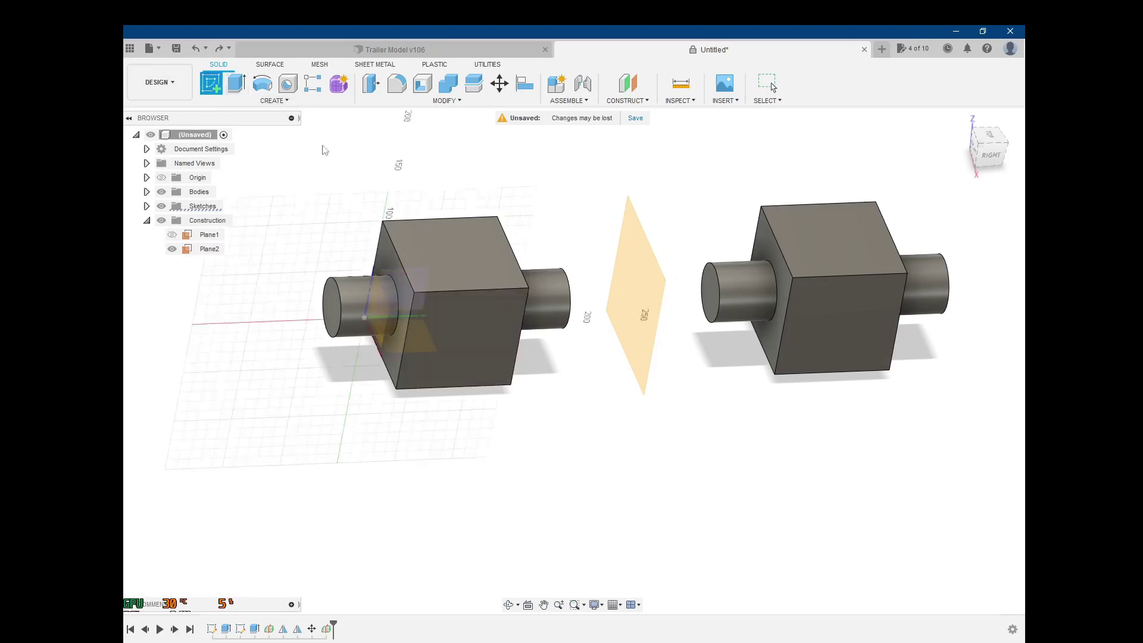
pyautogui.click(497, 339)
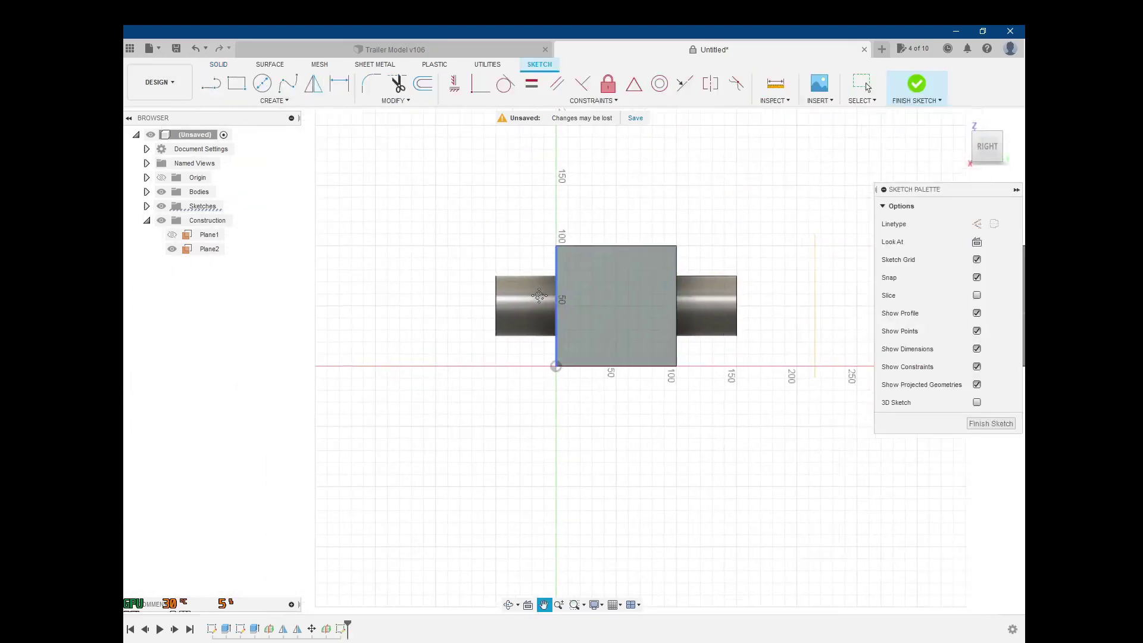
pyautogui.press('c')
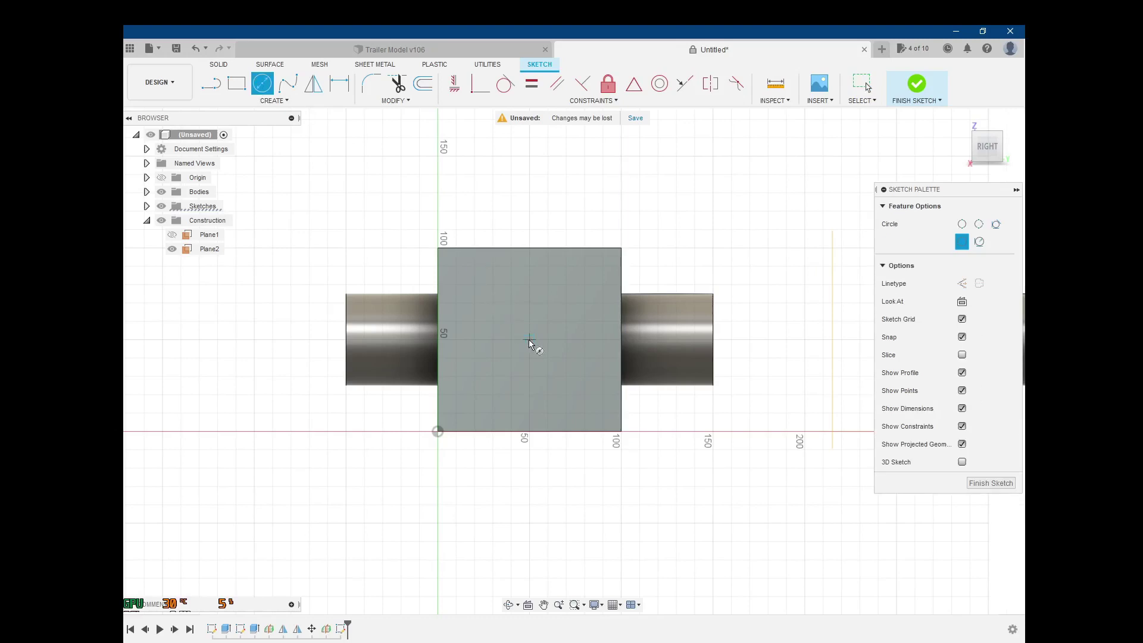
pyautogui.click(530, 339)
pyautogui.write('50')
pyautogui.press('Return')
pyautogui.press('Escape')
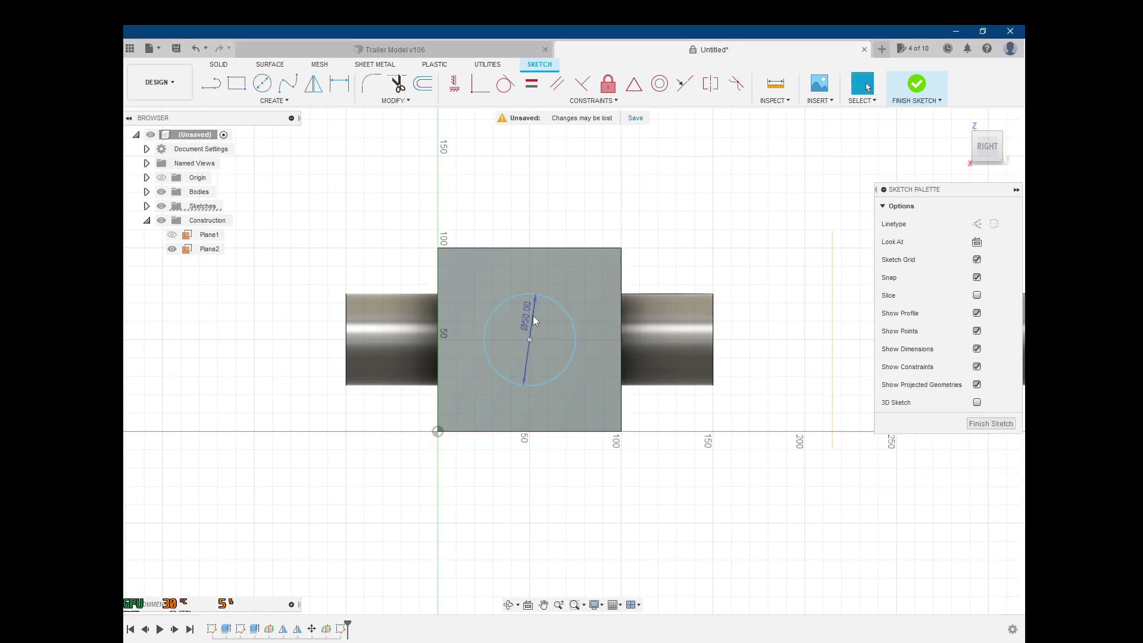
pyautogui.click(941, 84)
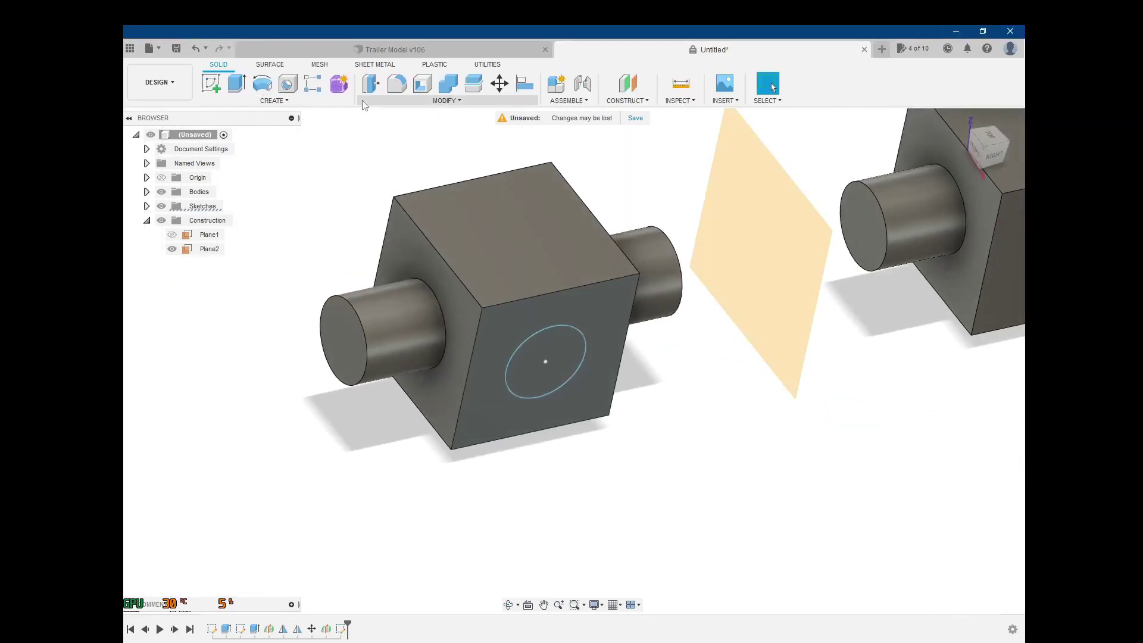
# Extrude the 50 mm circle 50 mm into a boss and zoom out to show both cubes.
pyautogui.click(238, 84)
pyautogui.click(527, 356)
pyautogui.write('50')
pyautogui.press('Return')
pyautogui.scroll(-3, 657, 485)
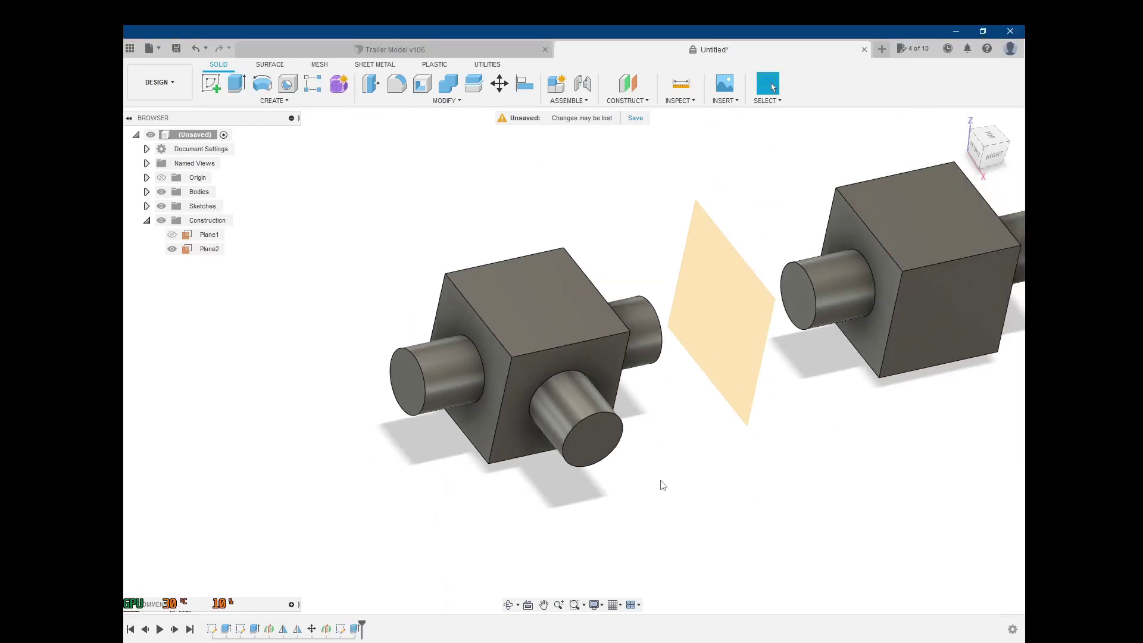
pyautogui.moveTo(658, 485); pyautogui.dragTo(489, 477, button='middle')
pyautogui.scroll(-1, 490, 478)
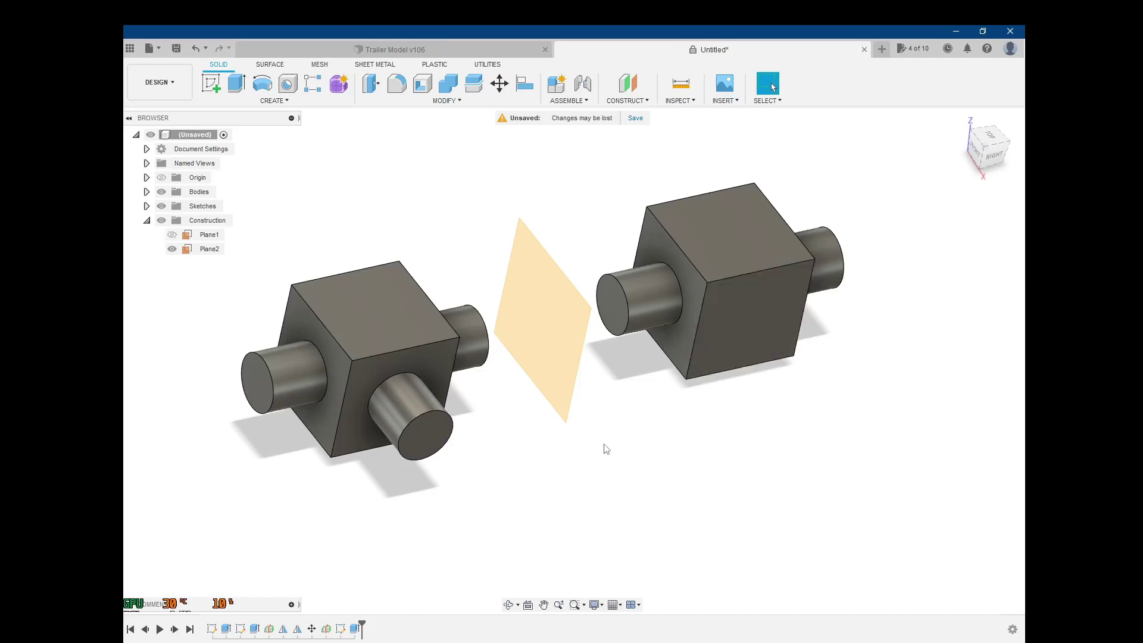
pyautogui.scroll(-1, 605, 448)
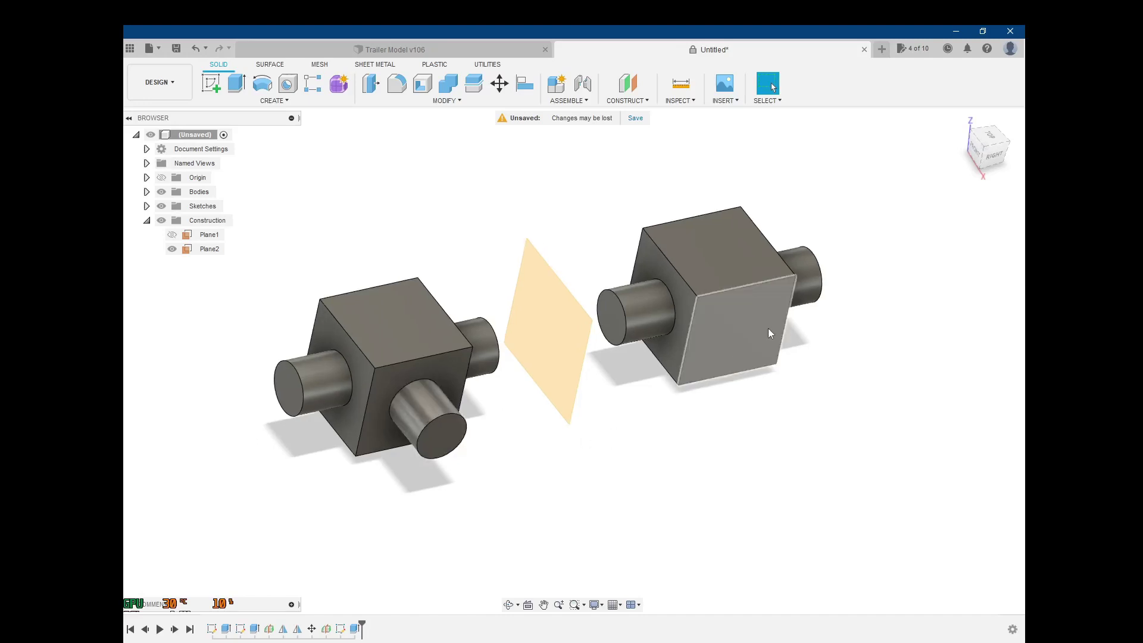
pyautogui.click(232, 100)
pyautogui.click(241, 380)
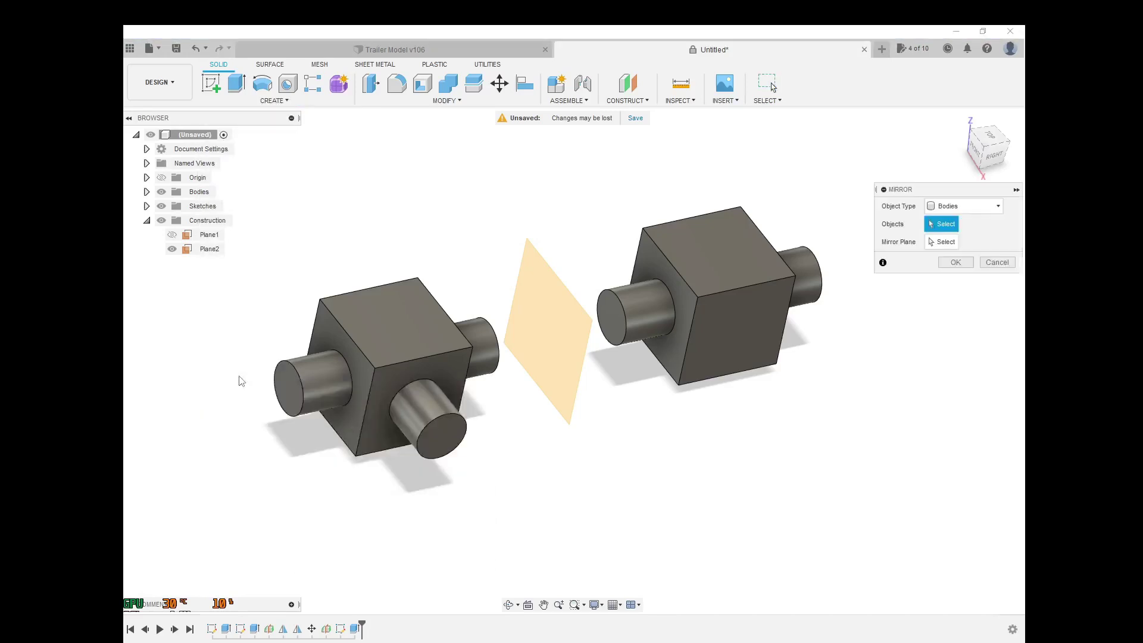
pyautogui.click(942, 205)
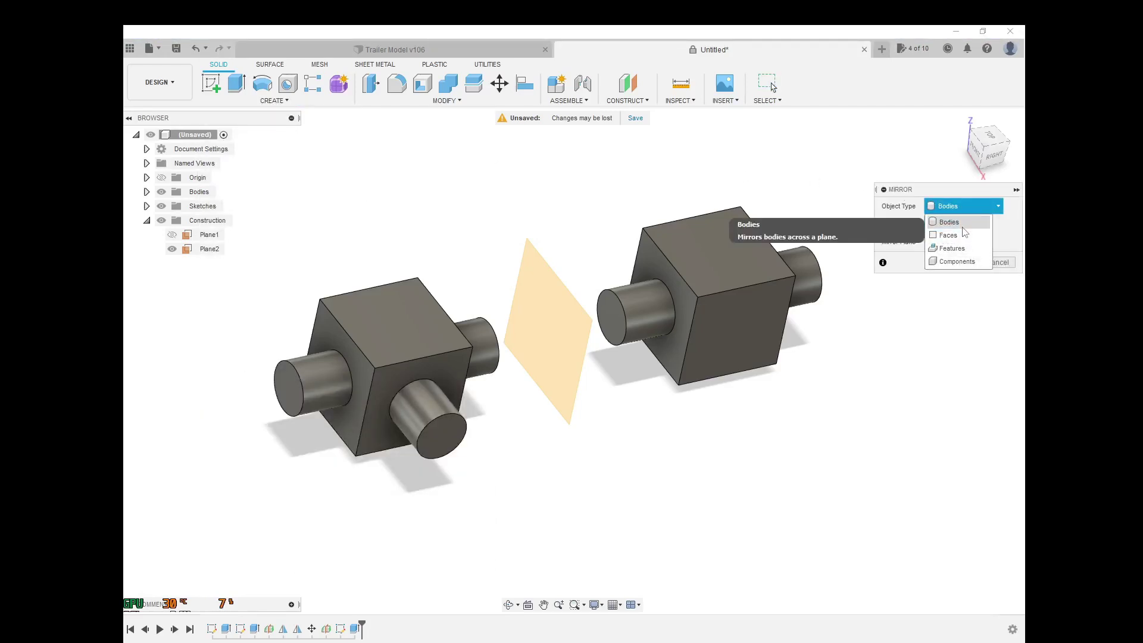
pyautogui.click(962, 232)
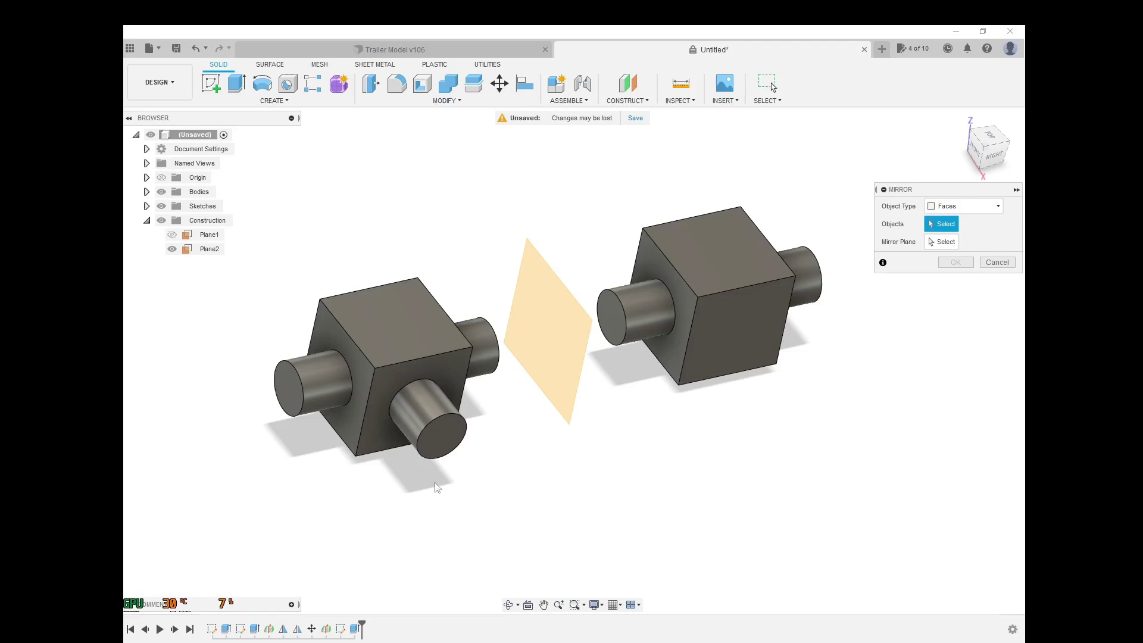
pyautogui.click(433, 441)
pyautogui.click(426, 410)
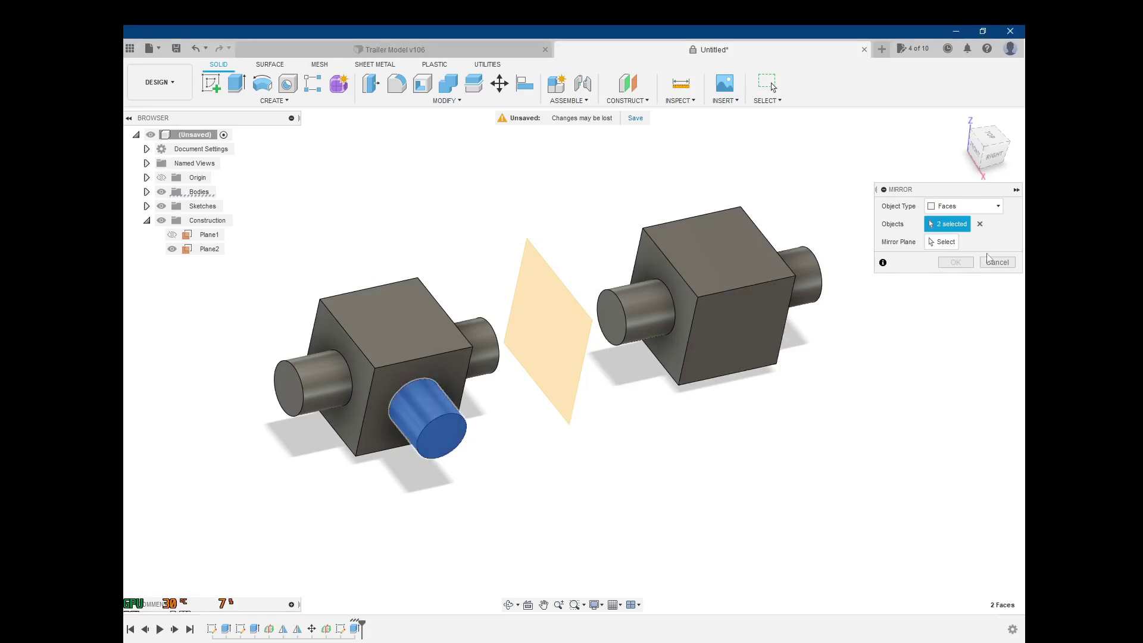
pyautogui.click(946, 242)
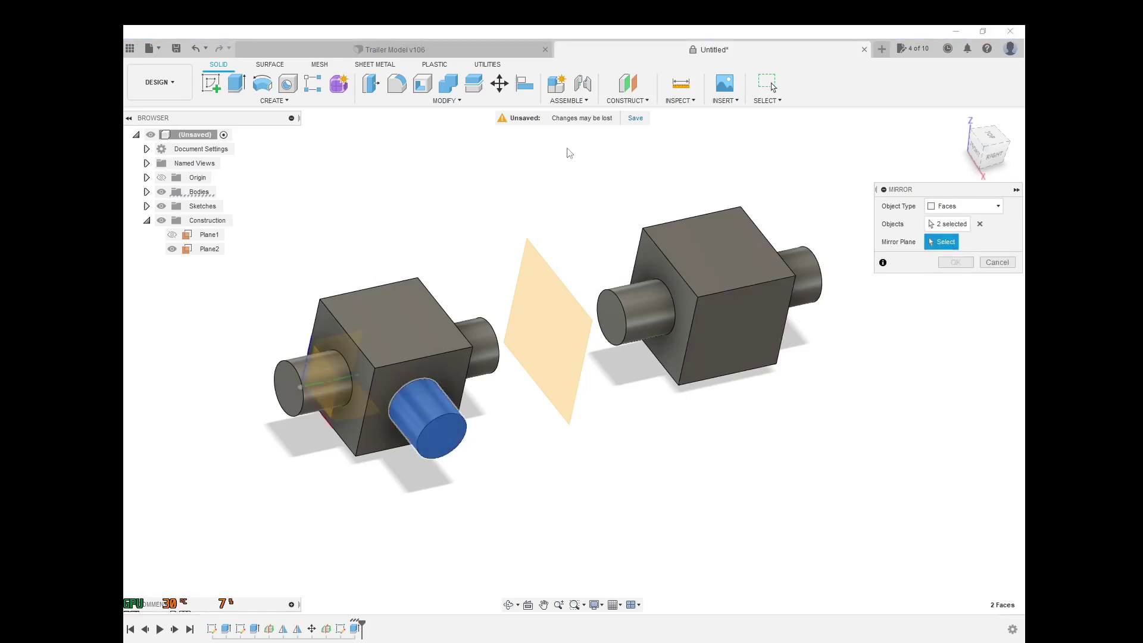
pyautogui.click(549, 294)
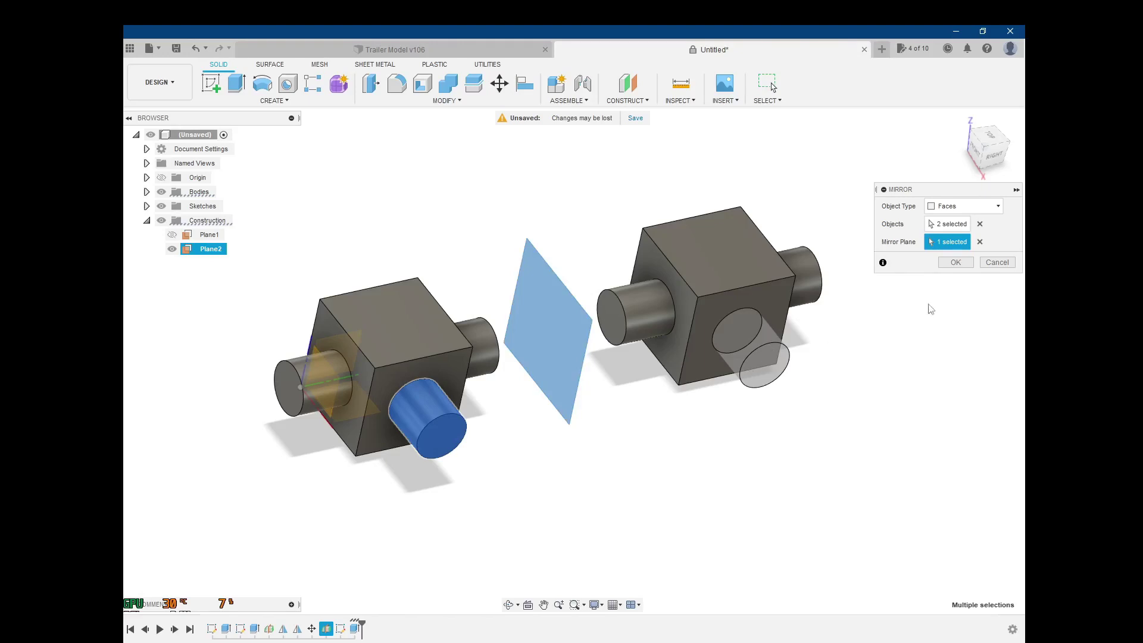
pyautogui.click(962, 263)
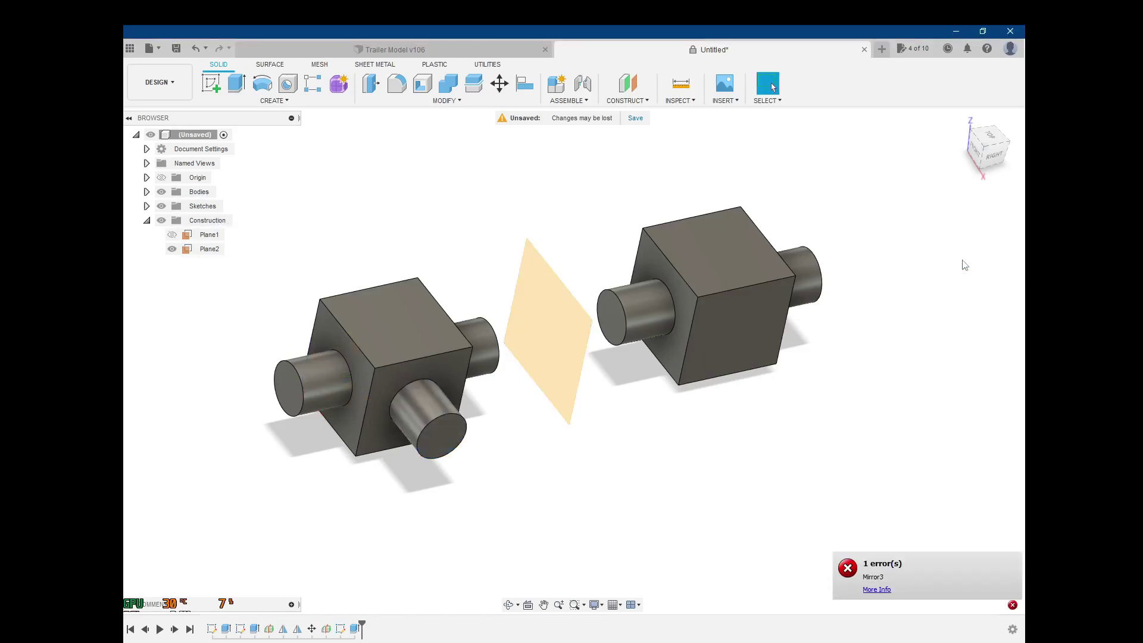
pyautogui.click(877, 590)
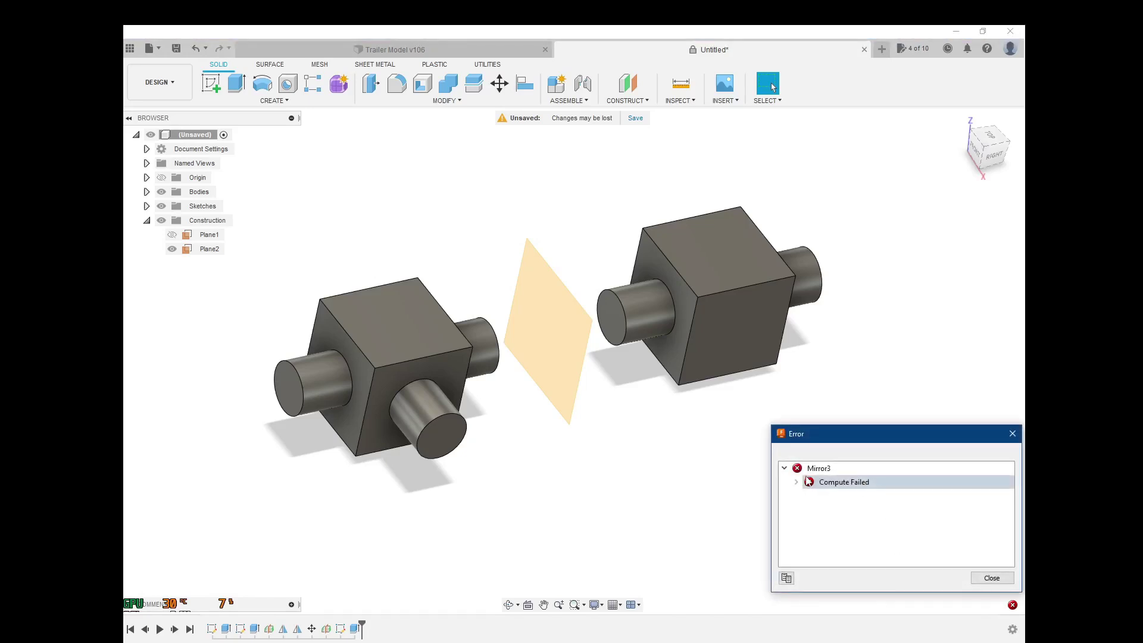
pyautogui.click(844, 482)
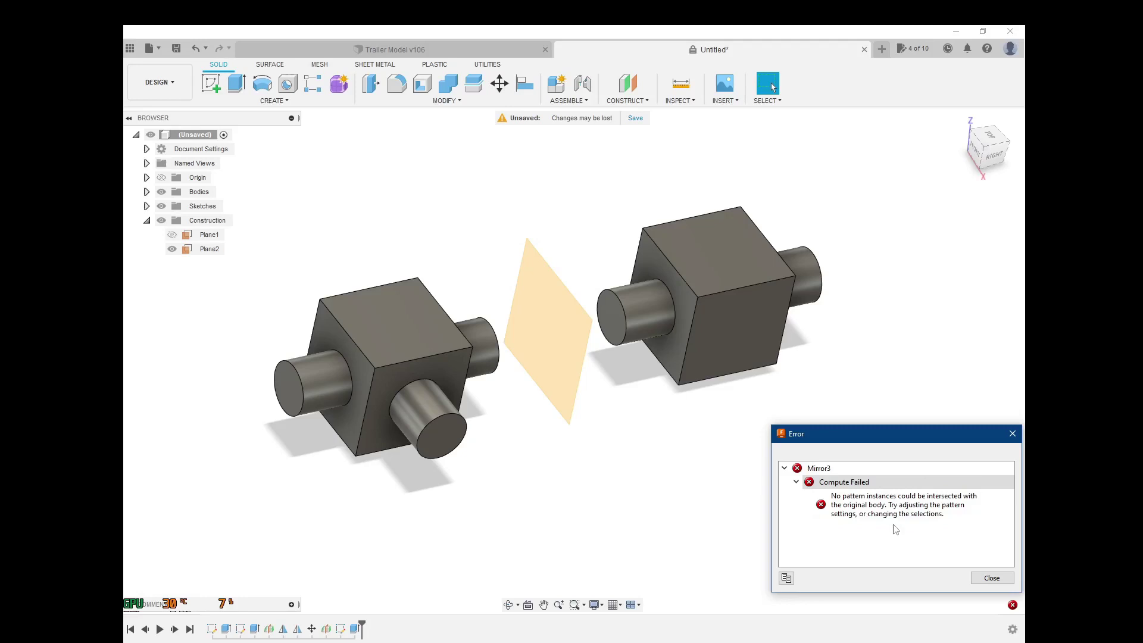
pyautogui.click(991, 578)
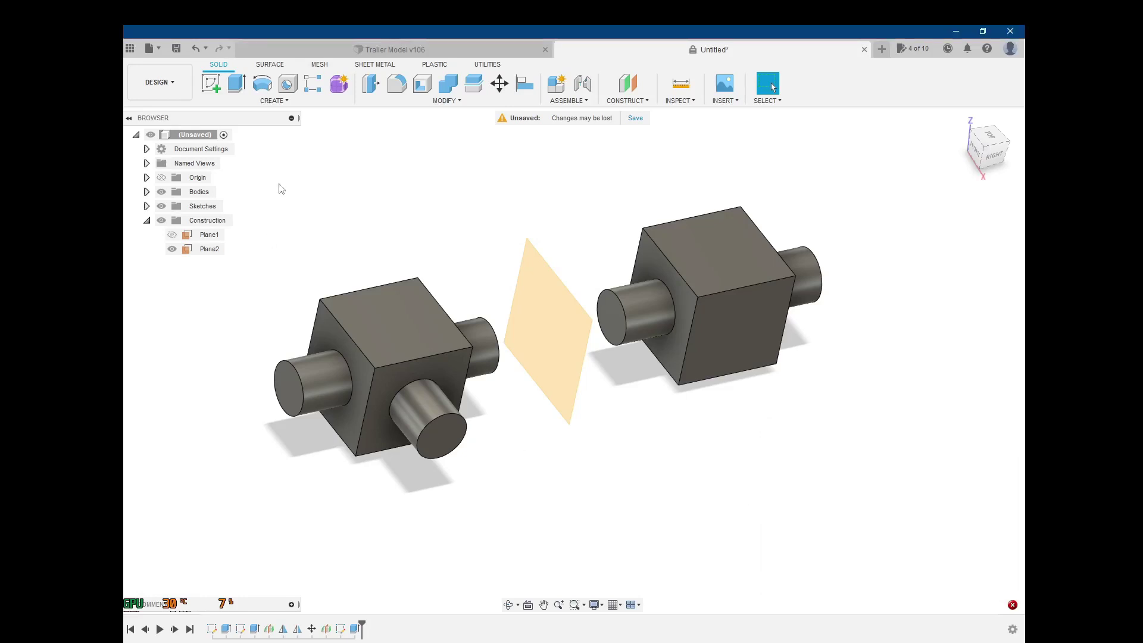
pyautogui.click(272, 100)
pyautogui.click(251, 379)
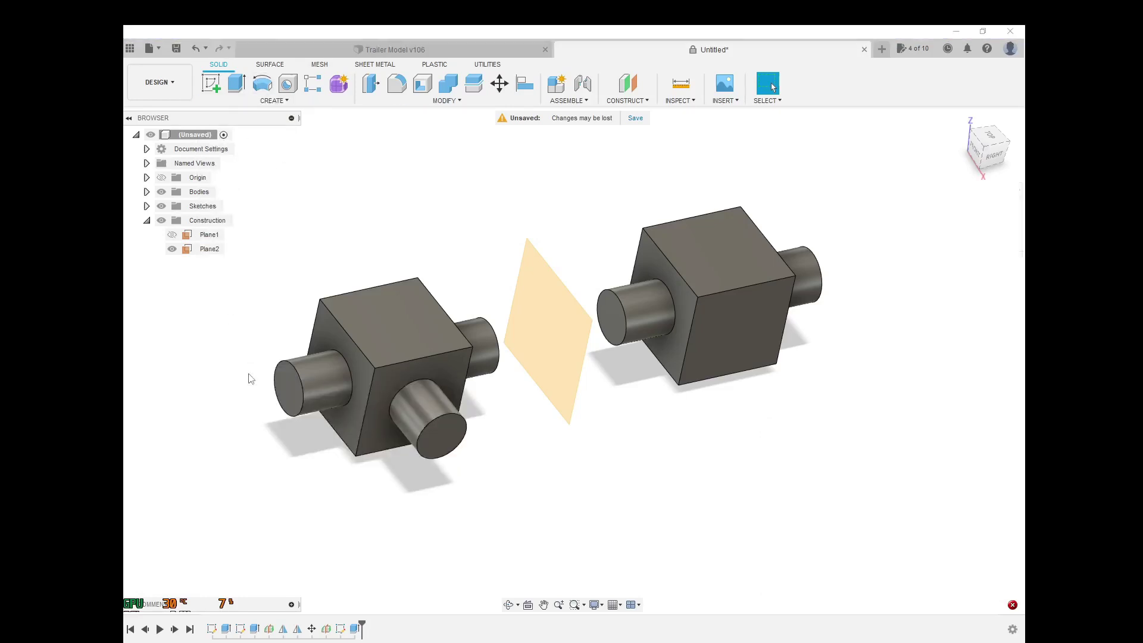
# Set up a Faces mirror of the front cylinder's side and end cap across Plane2.
pyautogui.click(970, 207)
pyautogui.click(949, 220)
pyautogui.click(438, 438)
pyautogui.click(439, 440)
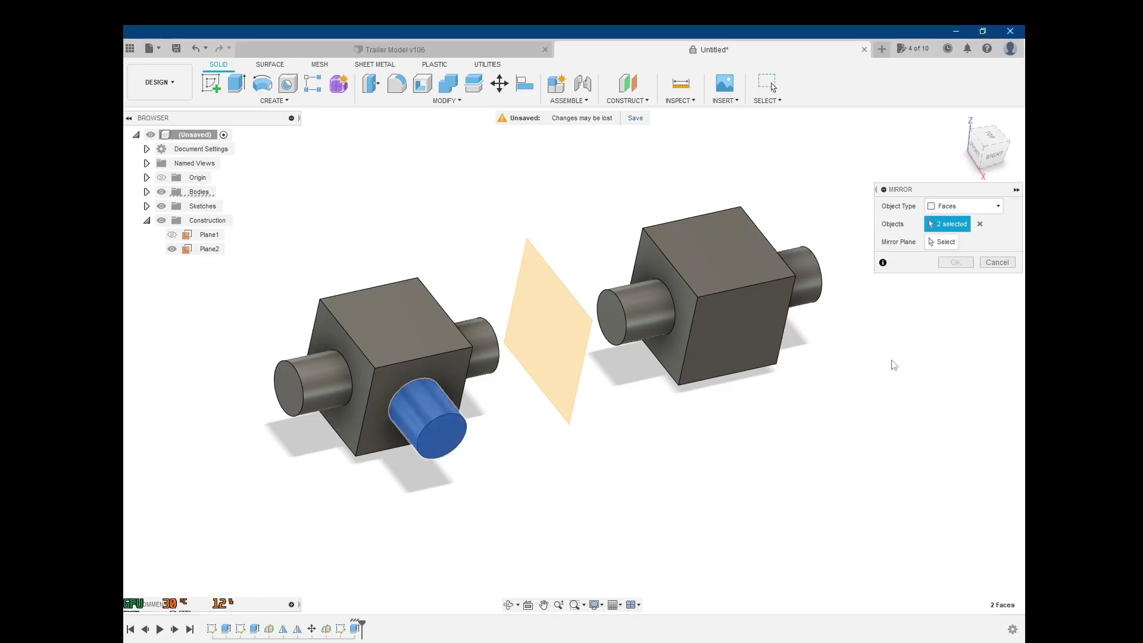
pyautogui.click(947, 242)
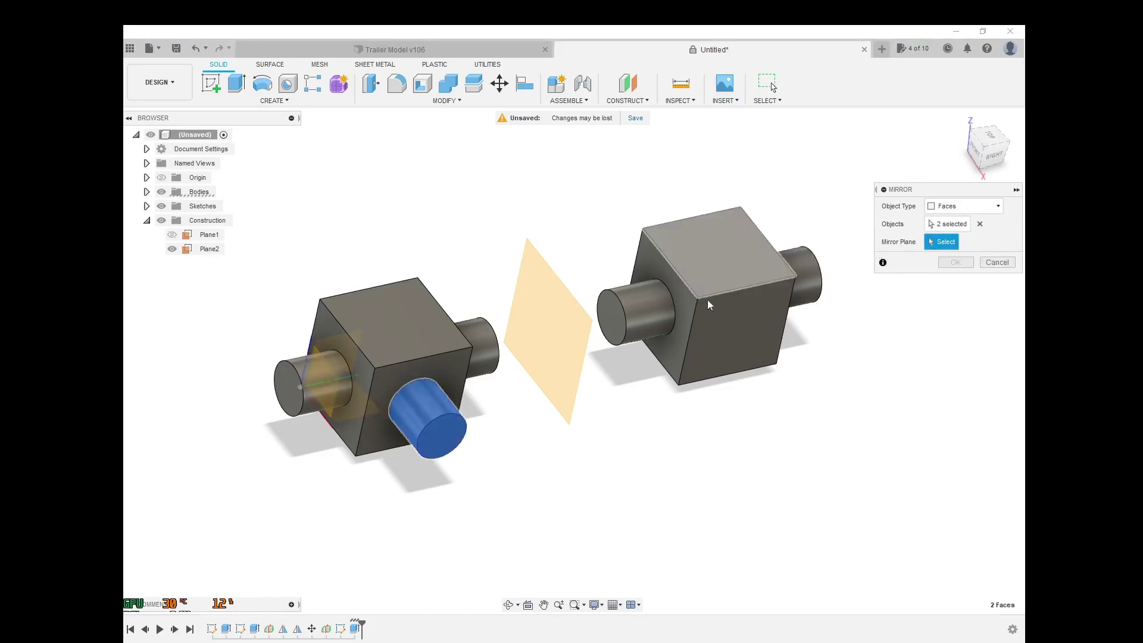
pyautogui.click(542, 311)
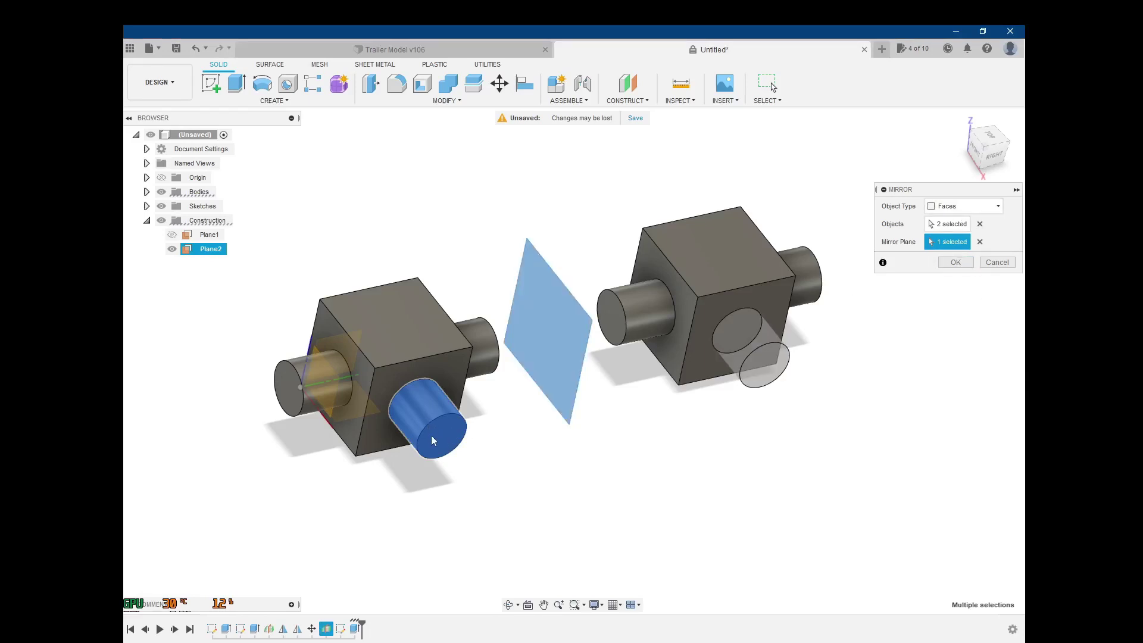
# Switch the mirror to Features, pick the front cylinder extrusion, and confirm it.
pyautogui.click(980, 205)
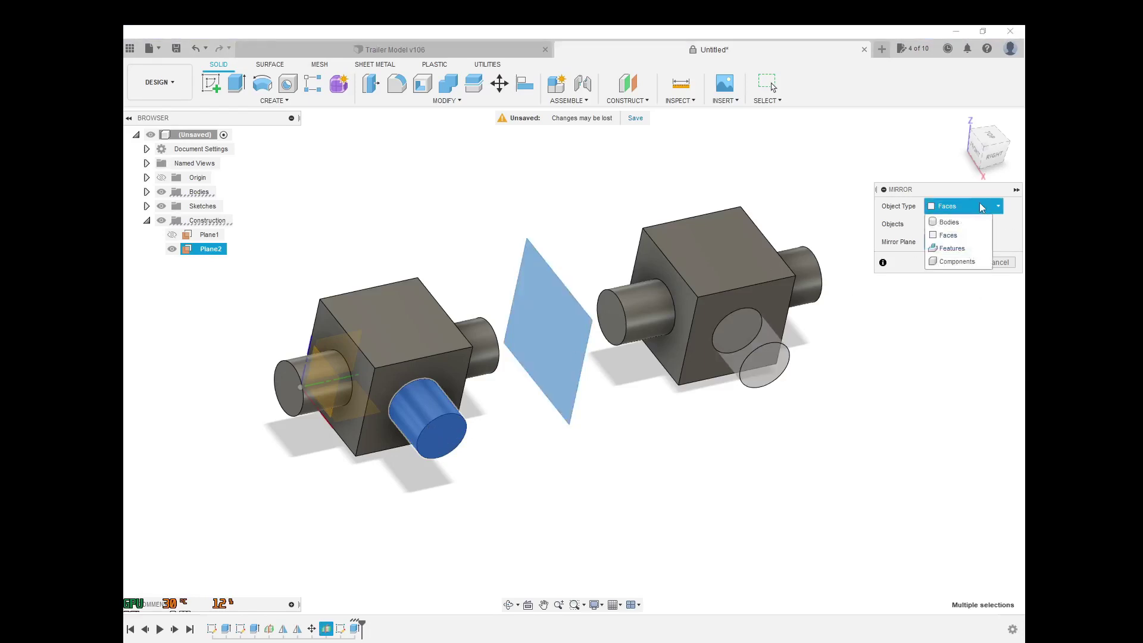
pyautogui.click(961, 249)
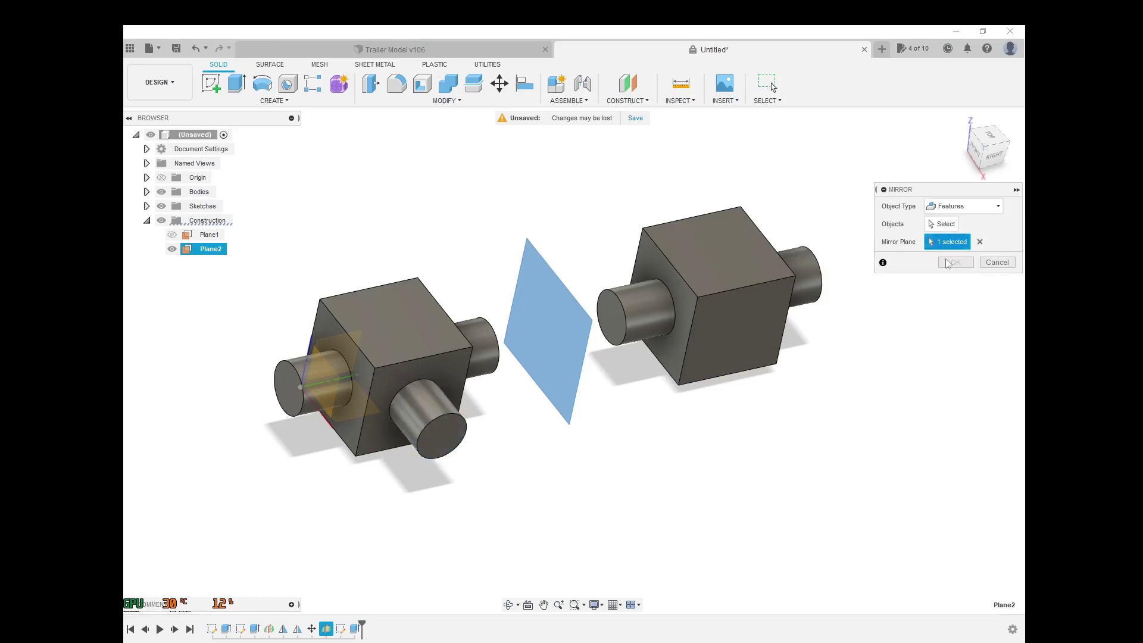
pyautogui.click(942, 224)
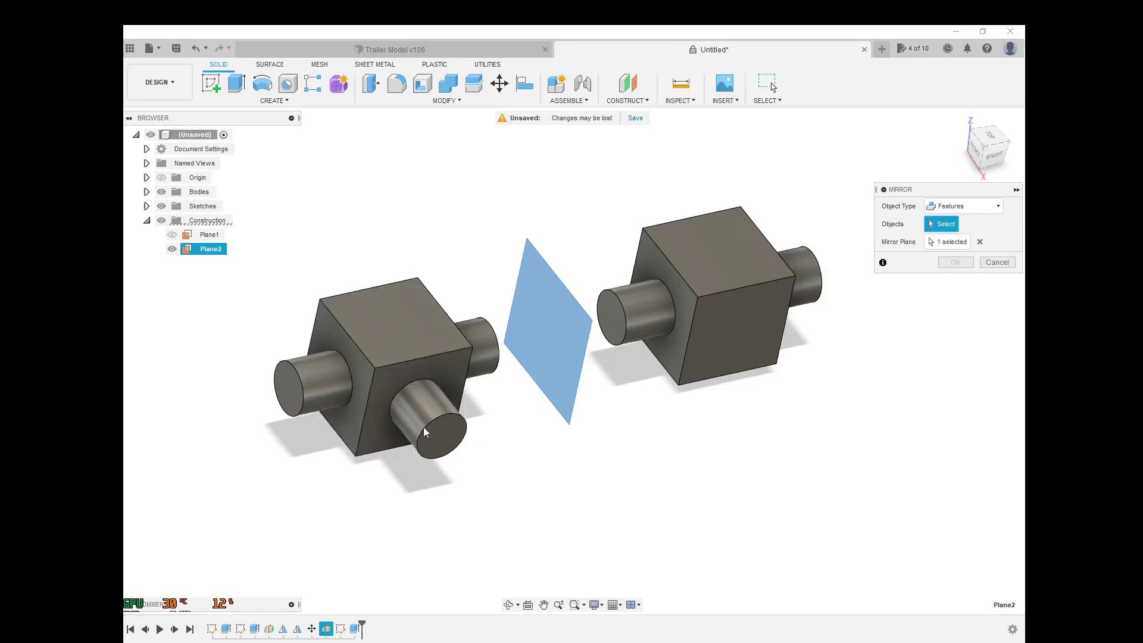
pyautogui.click(424, 449)
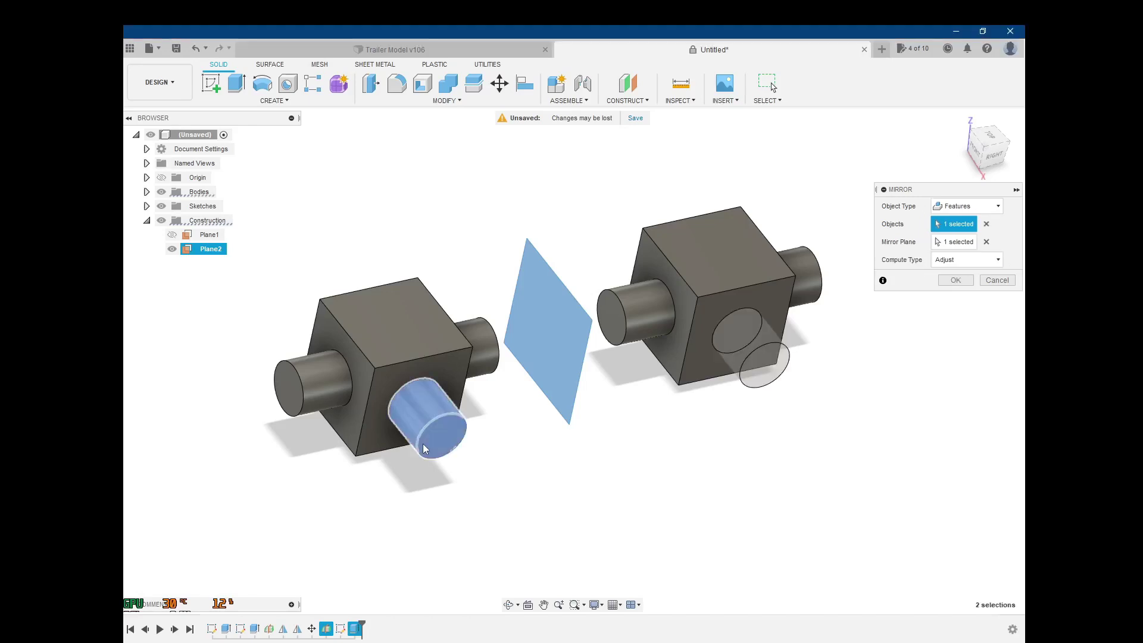
pyautogui.click(957, 281)
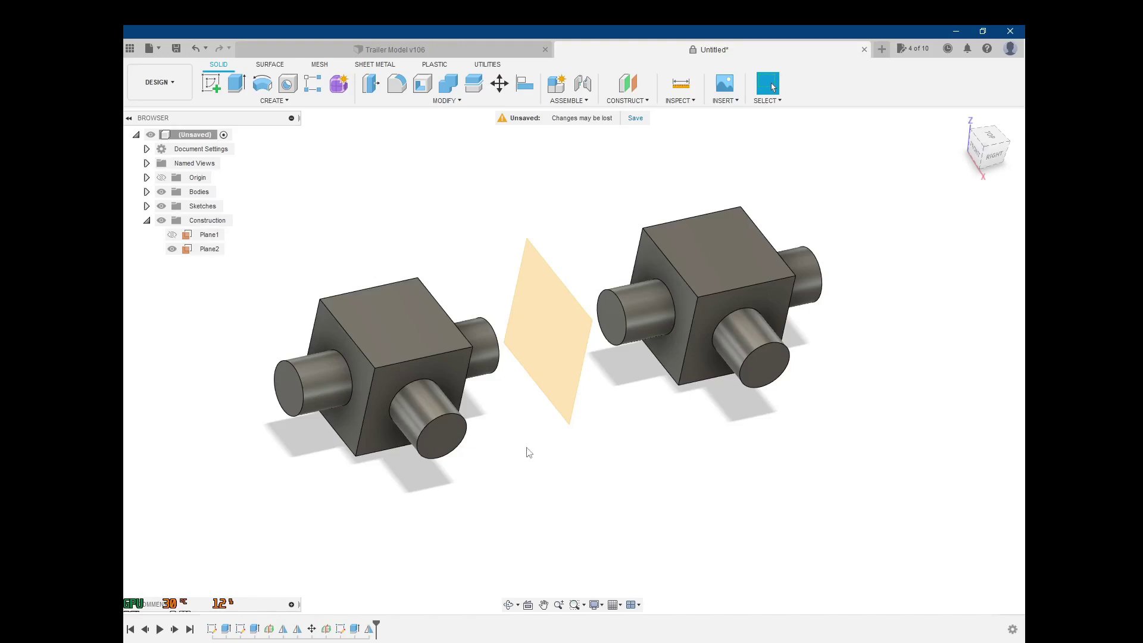
pyautogui.scroll(2, 529, 452)
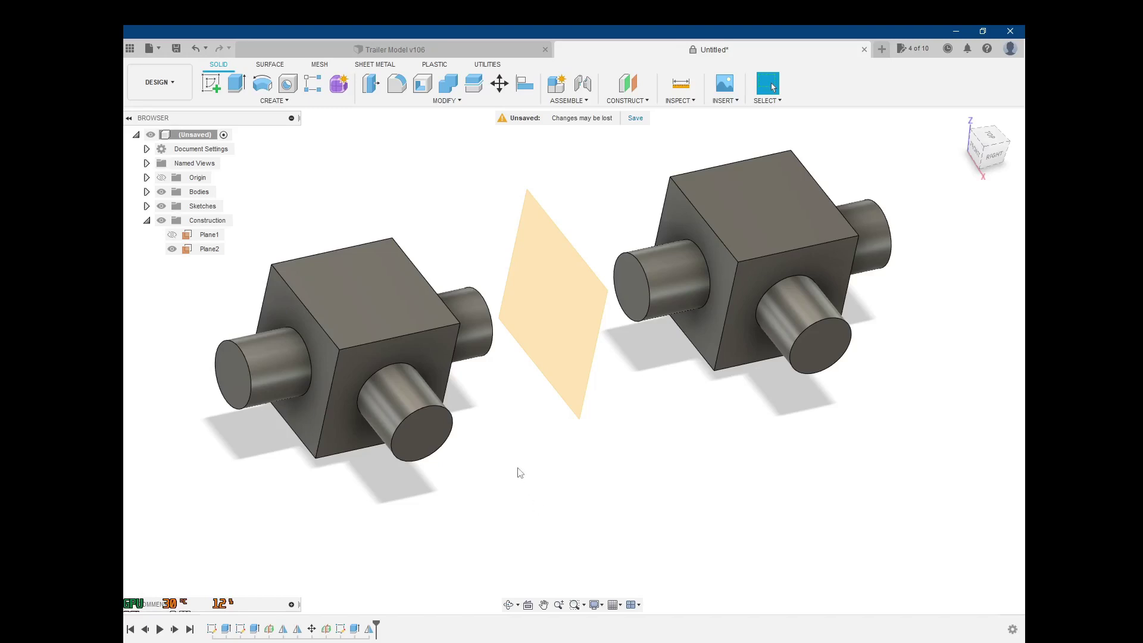
# Expand Bodies in the Browser and select Body1 and Body2 to identify each cube.
pyautogui.moveTo(653, 488); pyautogui.dragTo(613, 498, button='middle')
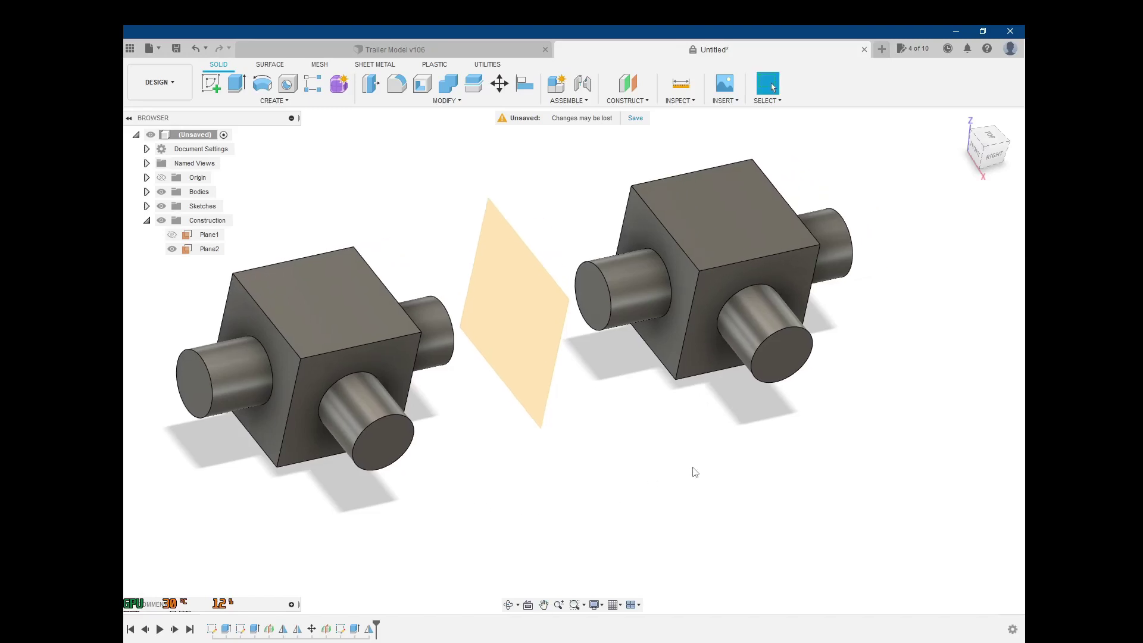
pyautogui.click(146, 192)
pyautogui.click(210, 206)
pyautogui.click(210, 220)
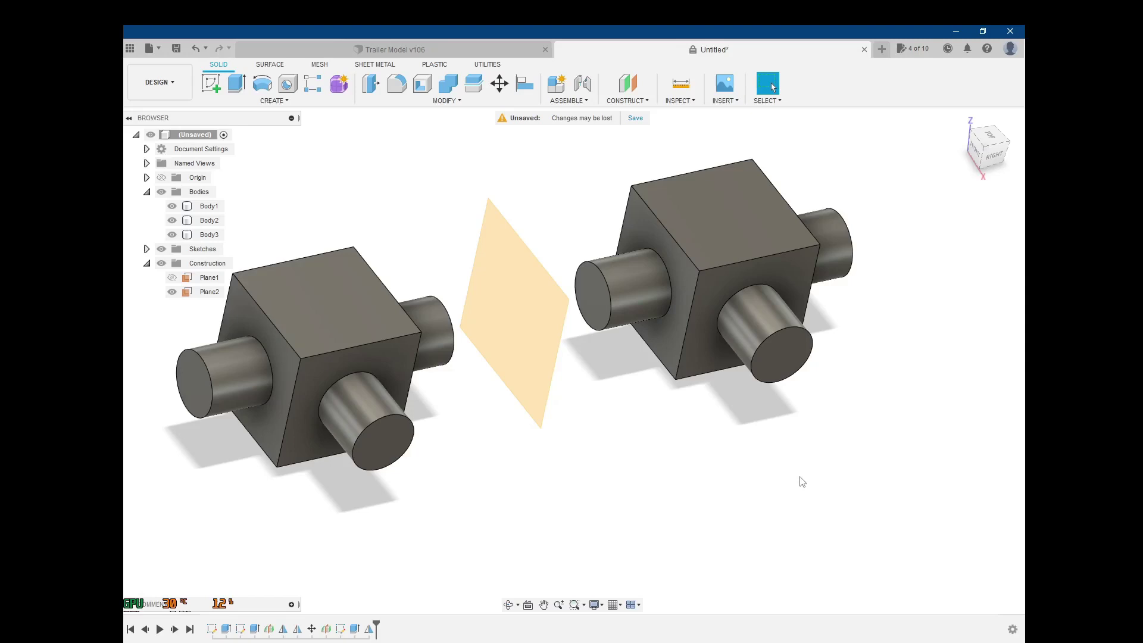
pyautogui.press('F4')
pyautogui.moveTo(818, 514); pyautogui.dragTo(872, 482)
# Select Body3, then Body2, to see which part each one is.
pyautogui.press('Escape')
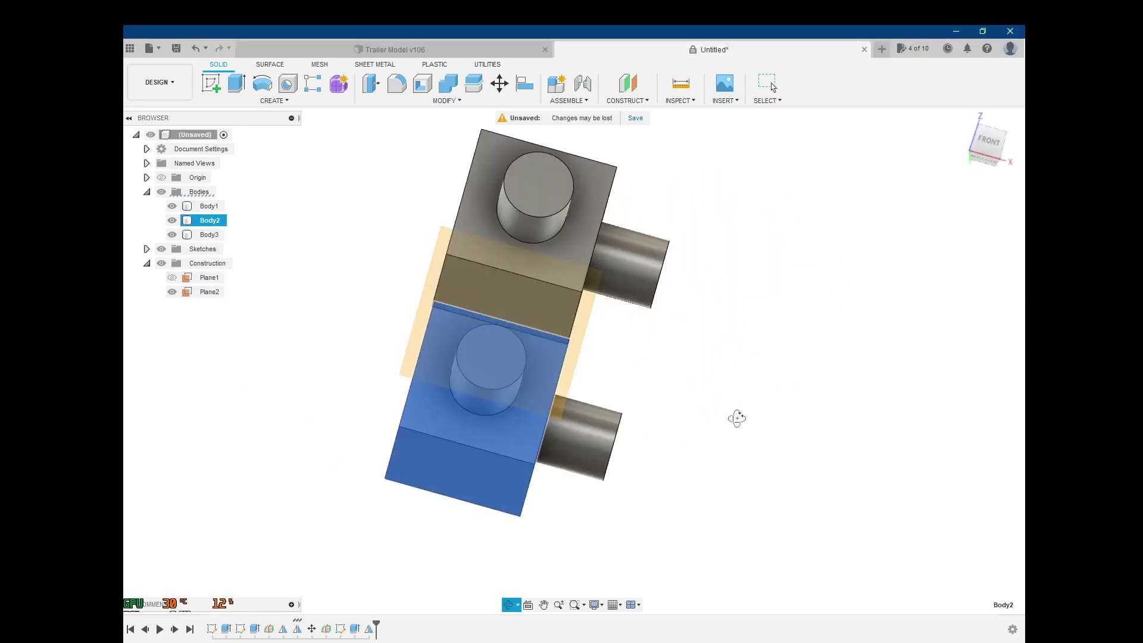
pyautogui.click(205, 235)
pyautogui.keyDown('shift'); pyautogui.moveTo(747, 499); pyautogui.dragTo(658, 530, button='middle'); pyautogui.keyUp('shift')
pyautogui.click(209, 220)
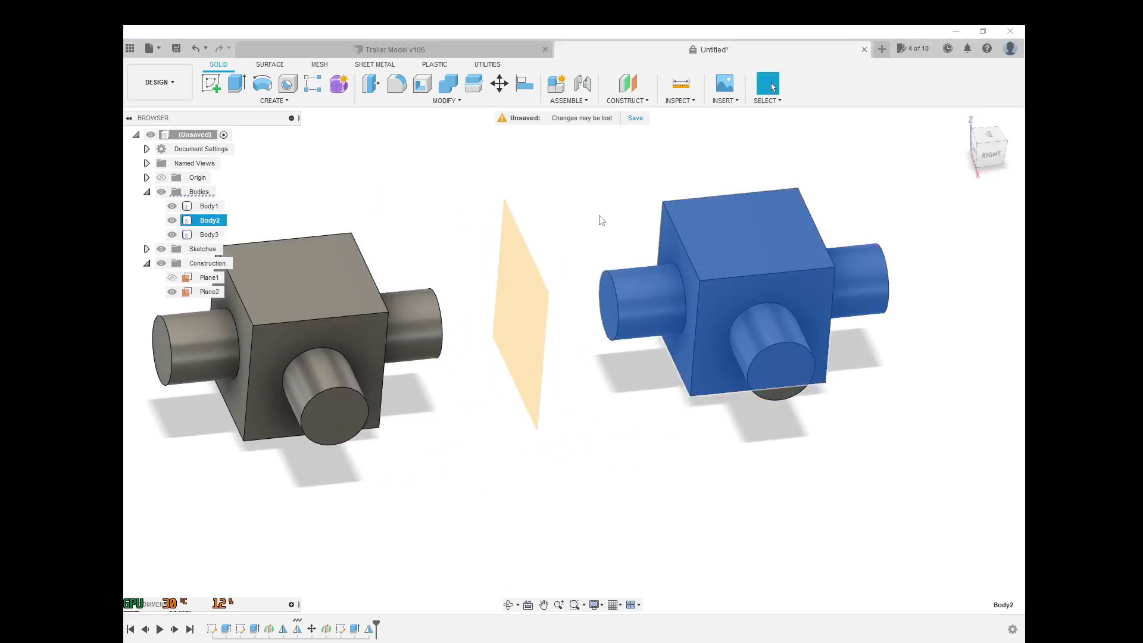
# Trial-move Body2 130 mm along Y, then cancel the move.
pyautogui.rightClick(207, 221)
pyautogui.click(237, 231)
pyautogui.moveTo(480, 204); pyautogui.dragTo(362, 234, button='middle')
pyautogui.moveTo(444, 319); pyautogui.dragTo(710, 258)
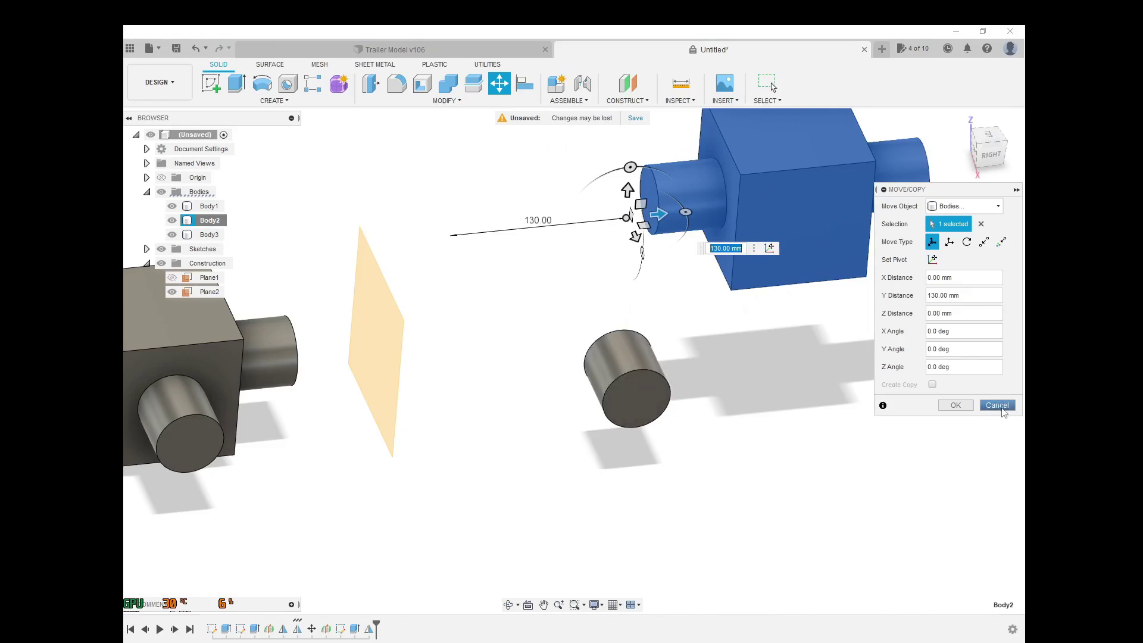
pyautogui.keyDown('shift'); pyautogui.moveTo(786, 416); pyautogui.dragTo(810, 444, button='middle'); pyautogui.keyUp('shift')
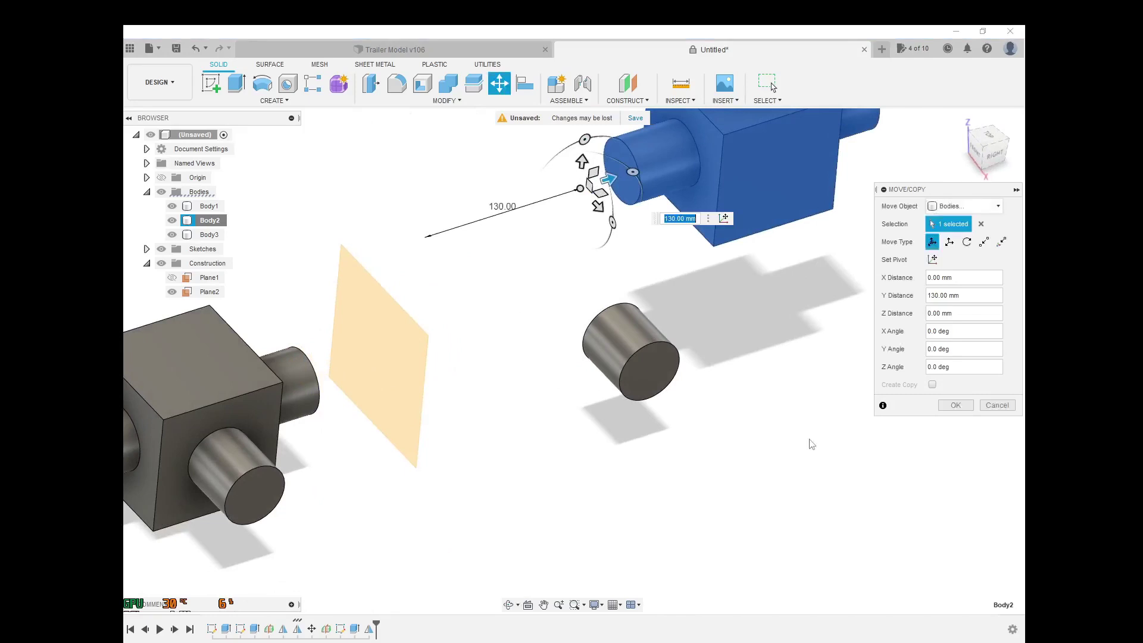
pyautogui.click(996, 405)
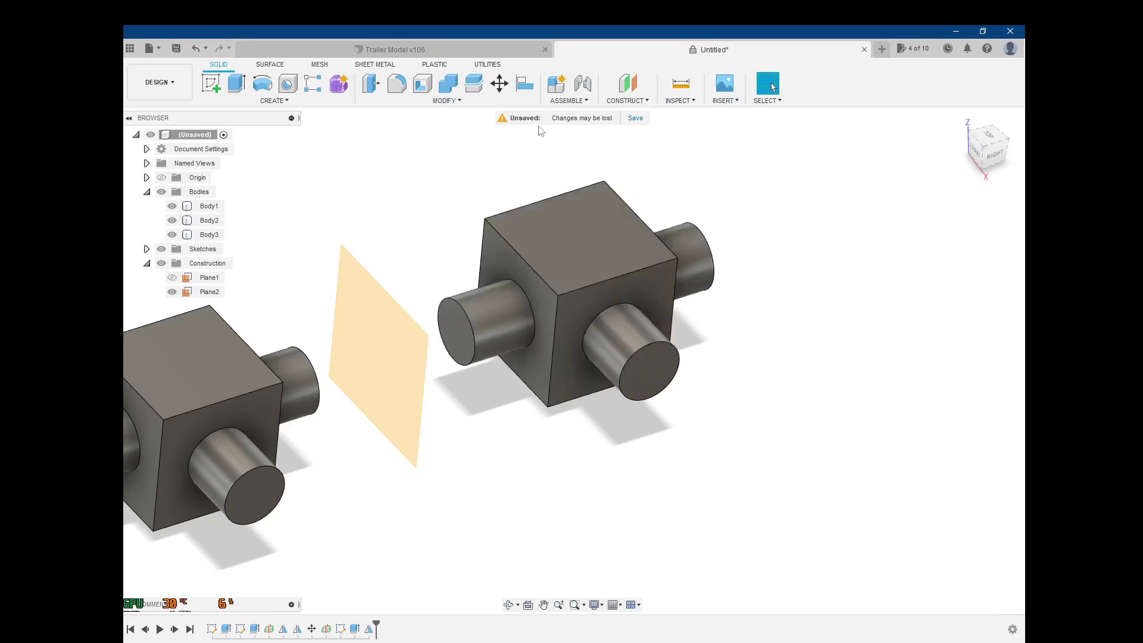
pyautogui.click(447, 86)
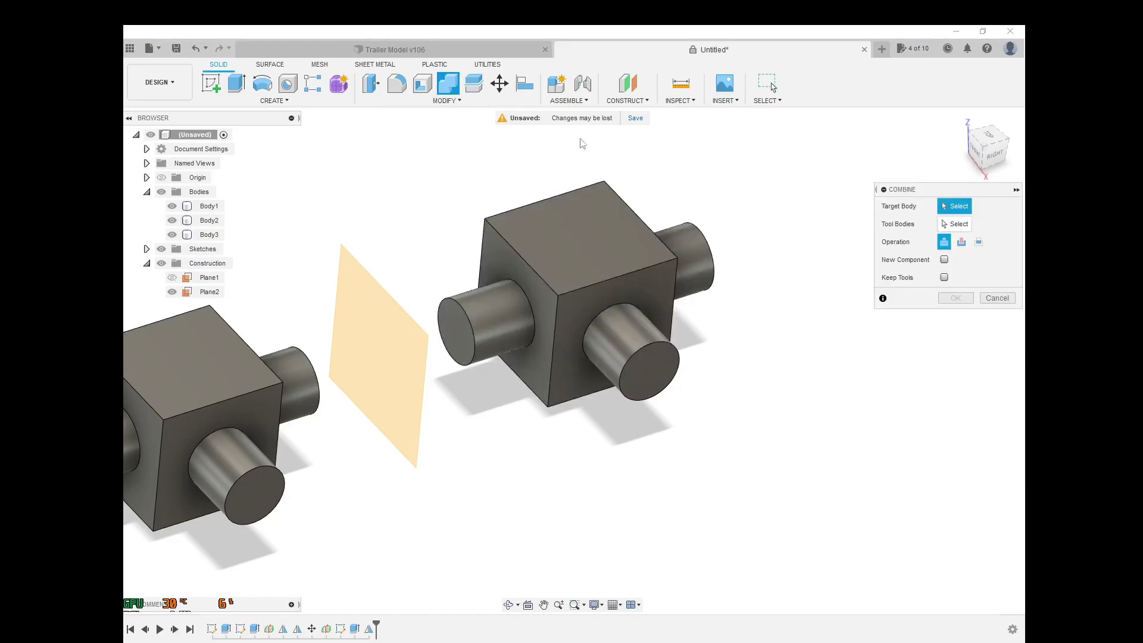
# Combine Body2 as target with the loose cylinder Body3 as tool, keeping tools.
pyautogui.click(591, 258)
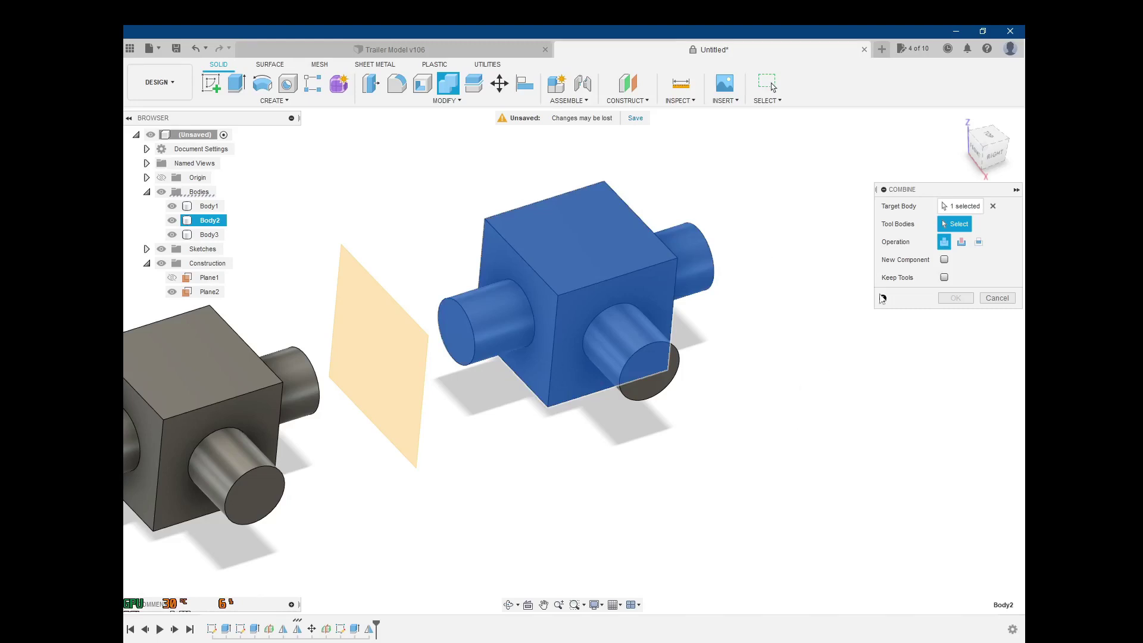
pyautogui.keyDown('shift'); pyautogui.moveTo(797, 365); pyautogui.dragTo(742, 357, button='middle'); pyautogui.keyUp('shift')
pyautogui.click(564, 313)
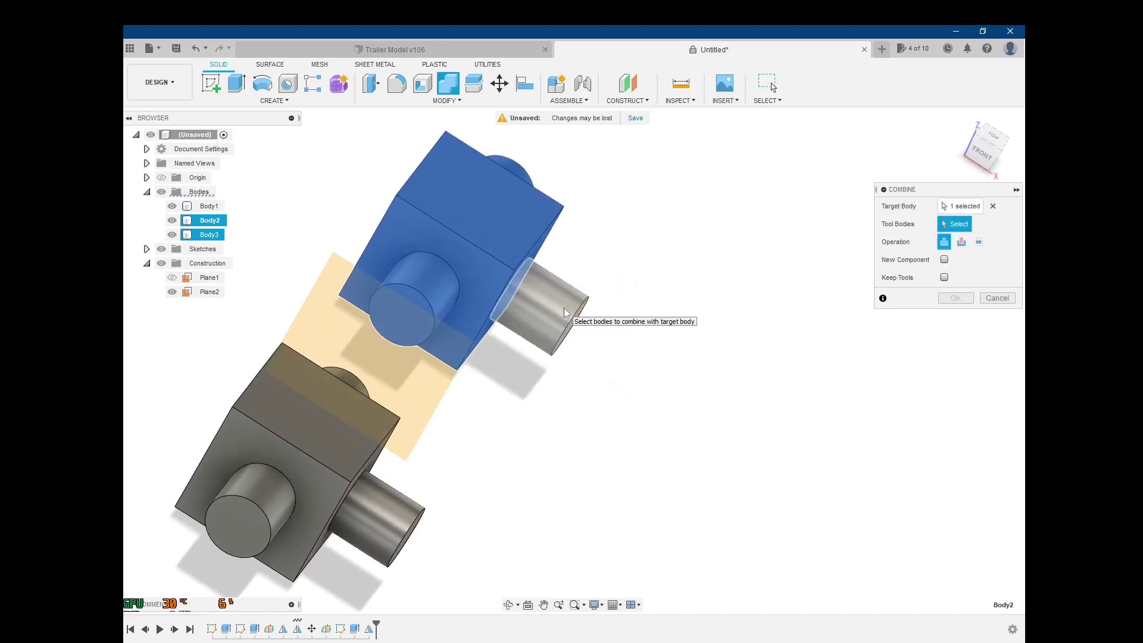
pyautogui.click(563, 309)
pyautogui.keyDown('shift'); pyautogui.moveTo(691, 384); pyautogui.dragTo(762, 340, button='middle'); pyautogui.keyUp('shift')
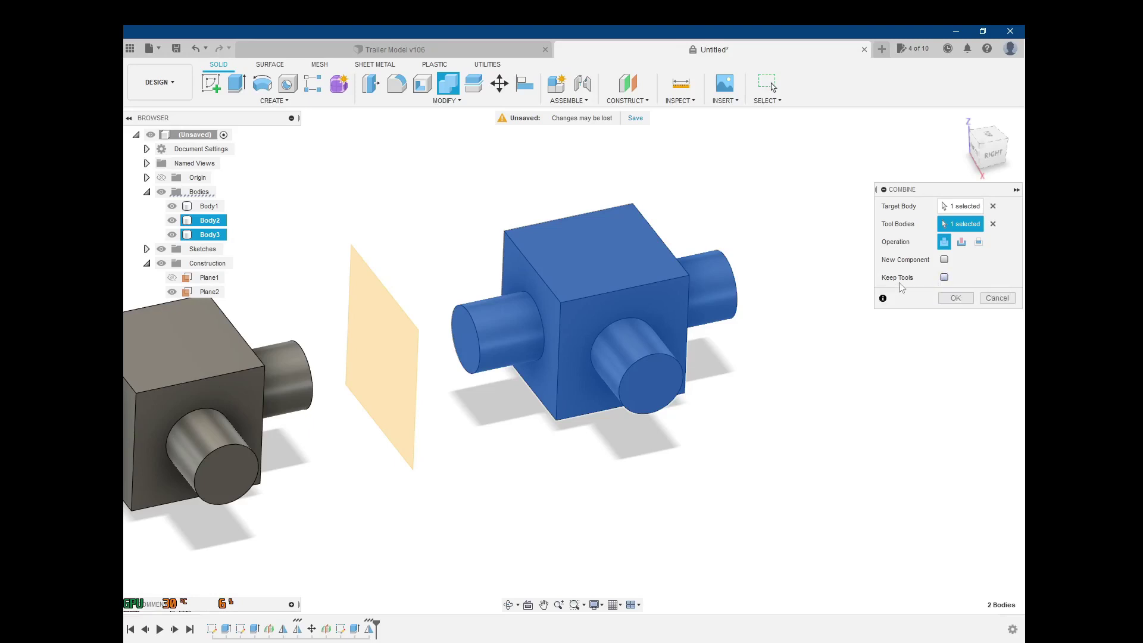
pyautogui.click(955, 298)
pyautogui.click(210, 235)
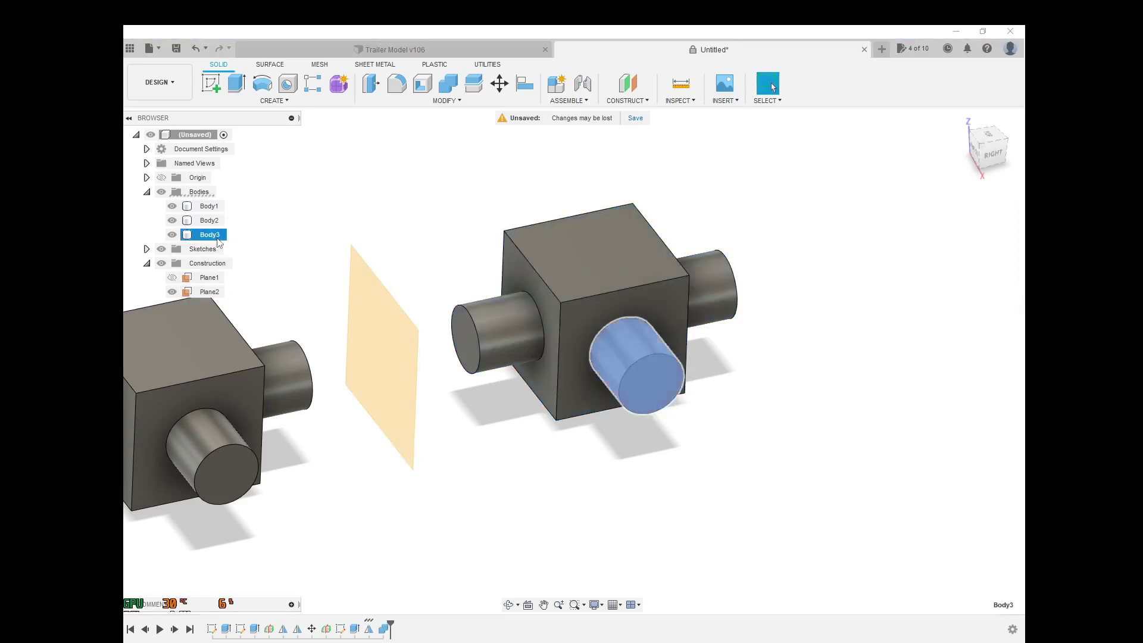
# Trial-move Body2 up 90 mm to check the cylinder, then cancel.
pyautogui.click(210, 220)
pyautogui.rightClick(210, 220)
pyautogui.click(235, 232)
pyautogui.moveTo(435, 334); pyautogui.dragTo(440, 230)
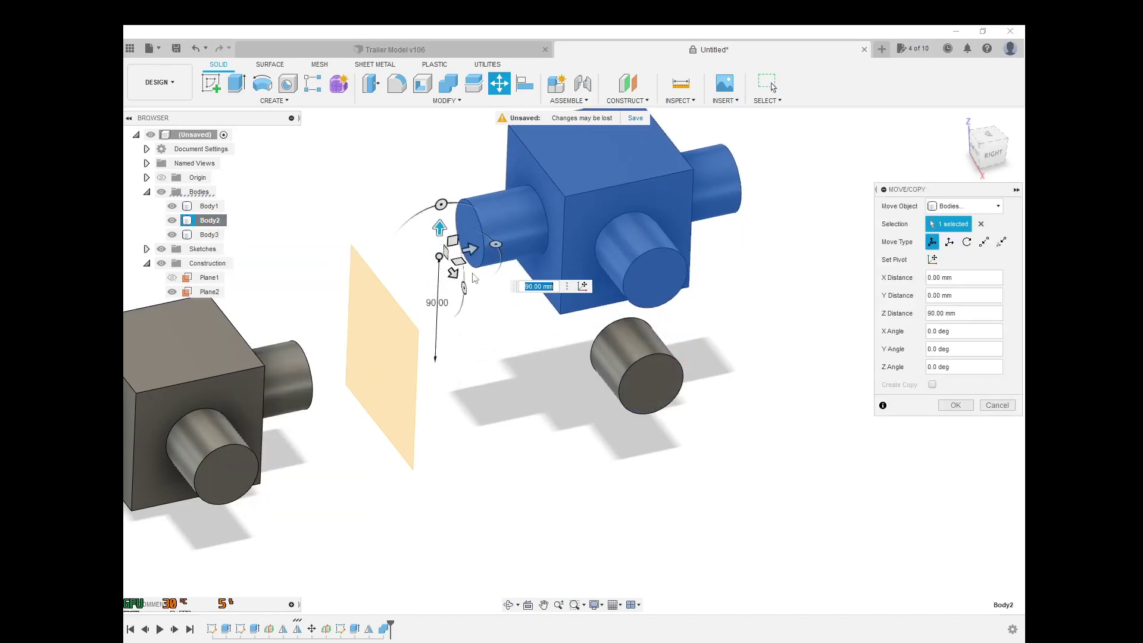
pyautogui.click(996, 406)
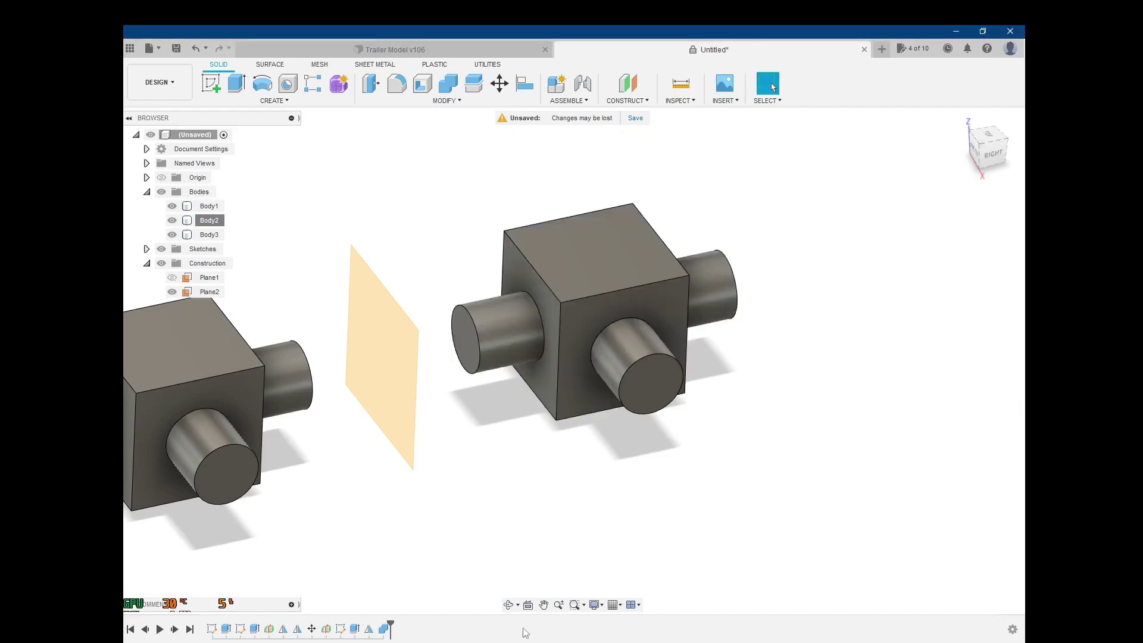
# Edit Combine1 to turn off Keep Tools and reapply the join.
pyautogui.rightClick(384, 629)
pyautogui.click(444, 523)
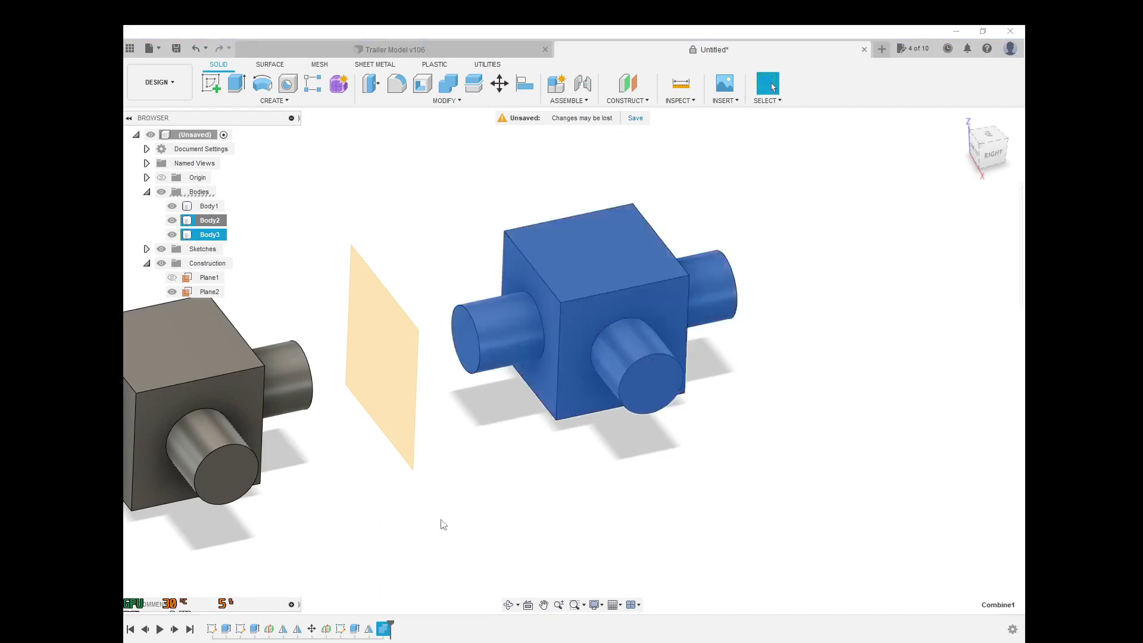
pyautogui.click(944, 278)
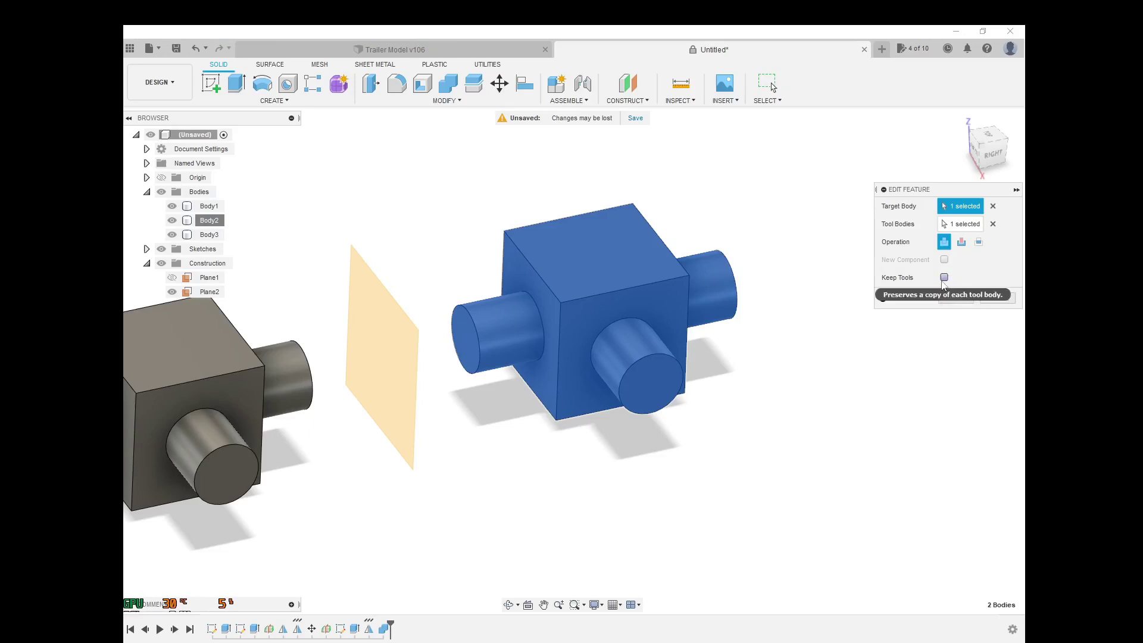
pyautogui.click(956, 298)
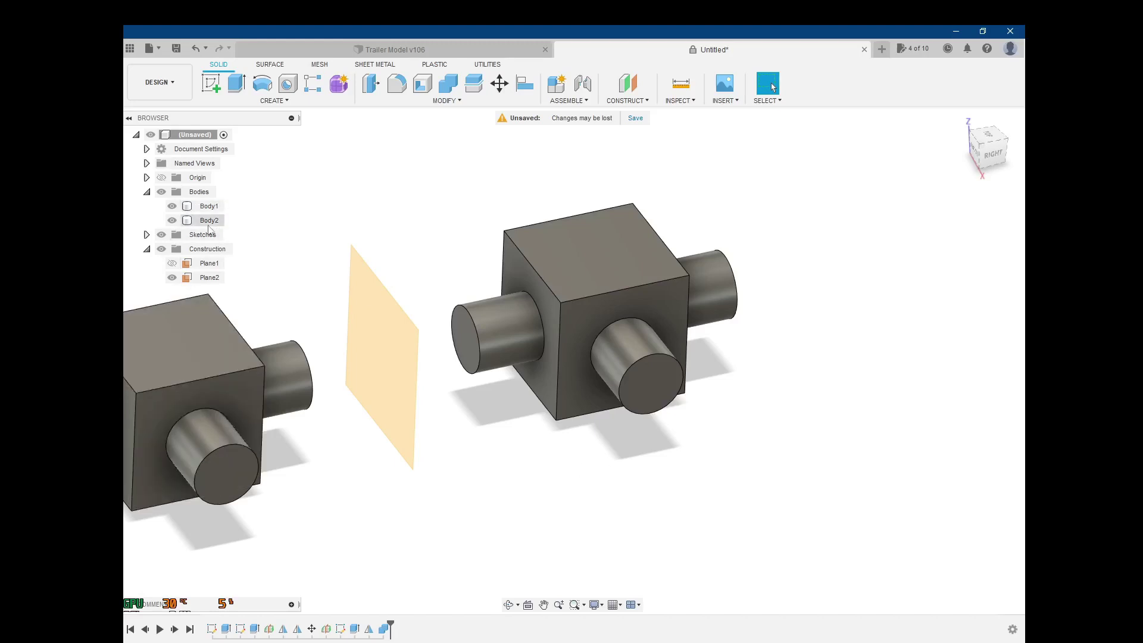
pyautogui.moveTo(304, 258); pyautogui.dragTo(510, 274, button='middle')
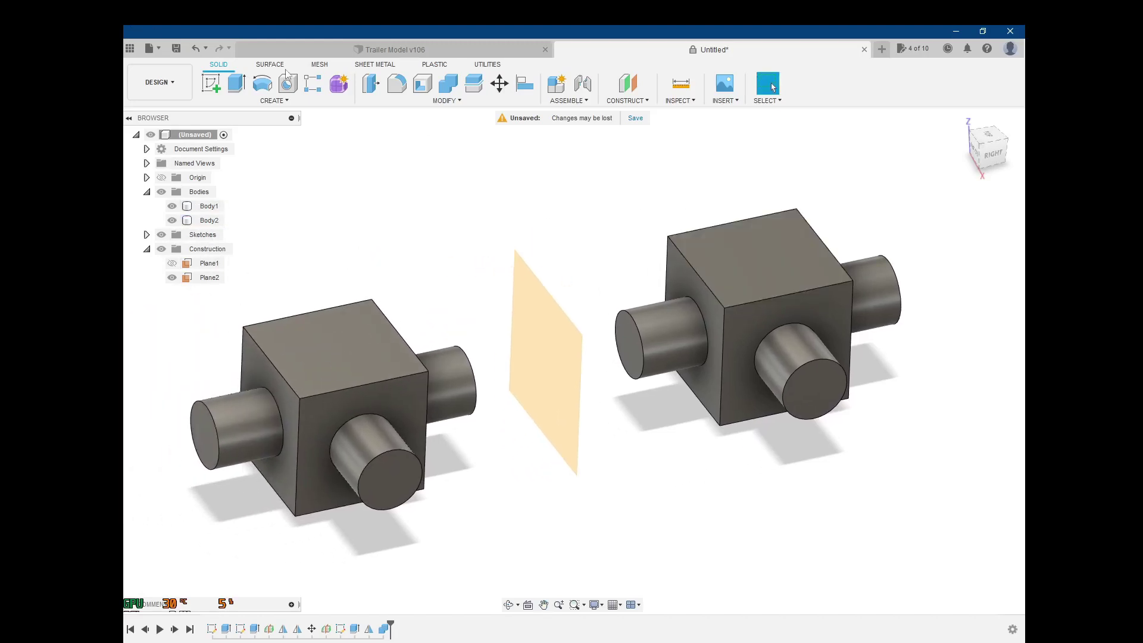
pyautogui.click(207, 221)
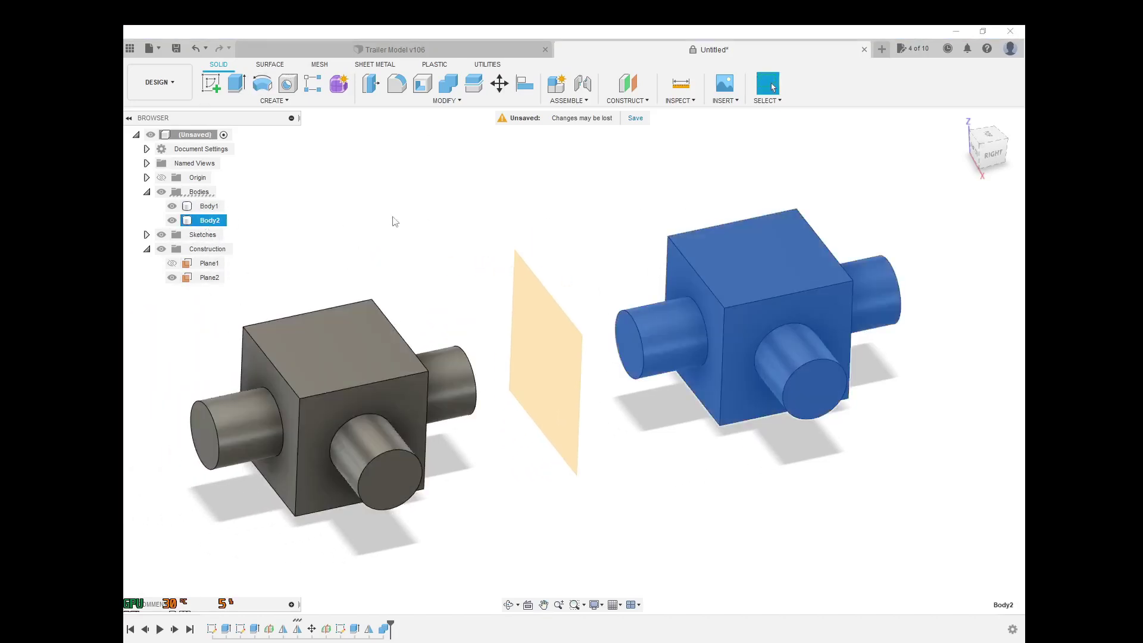
pyautogui.rightClick(208, 226)
pyautogui.click(229, 233)
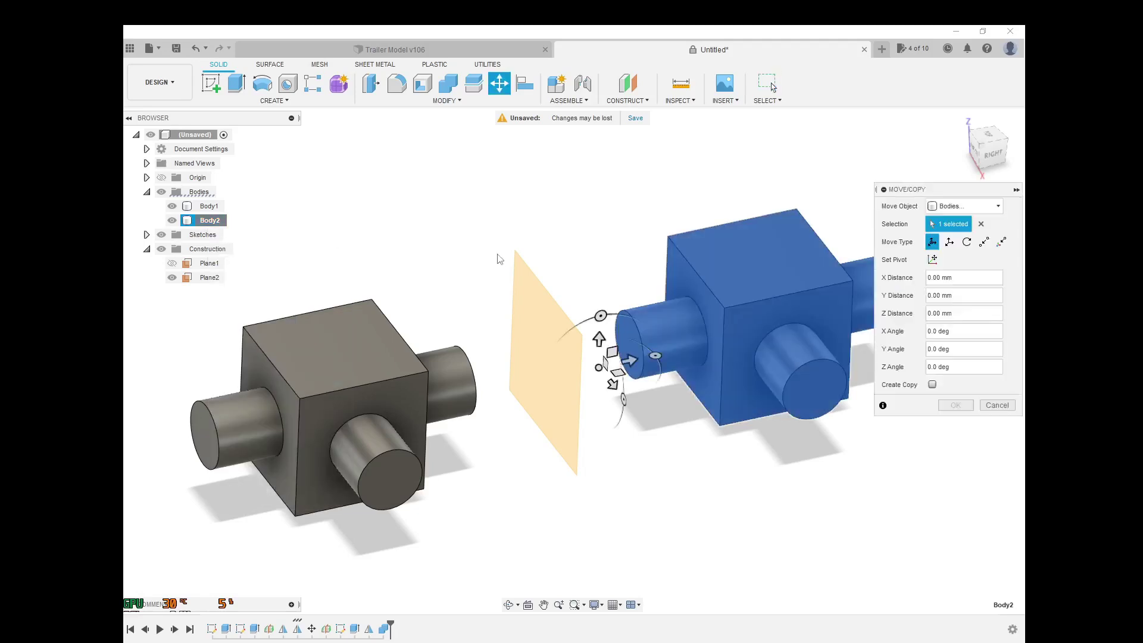
pyautogui.click(600, 338)
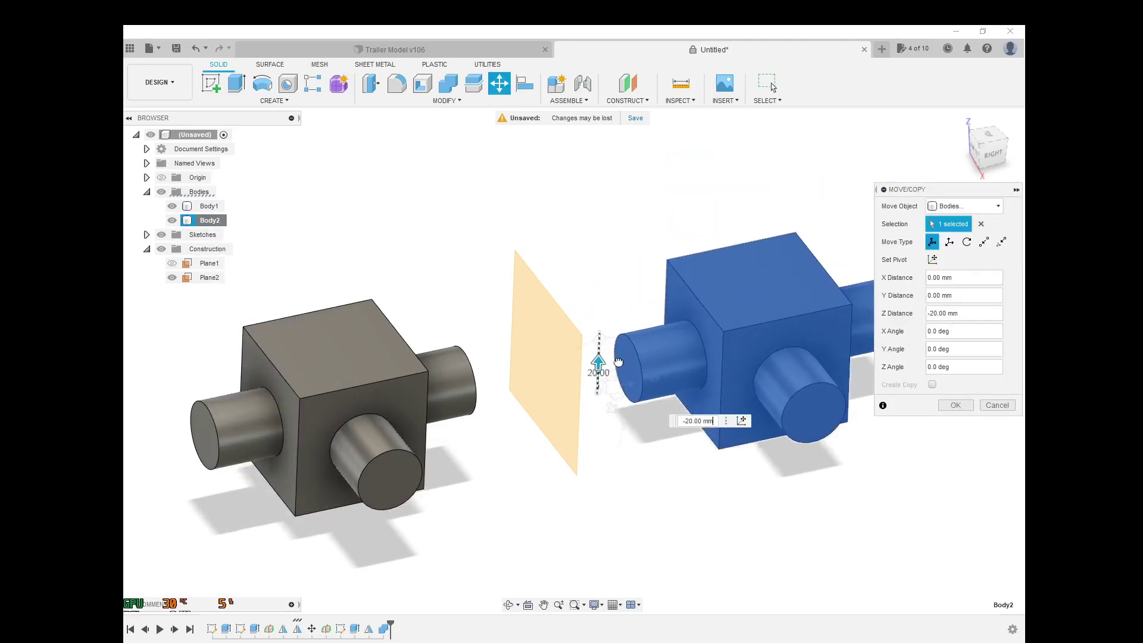
pyautogui.click(997, 405)
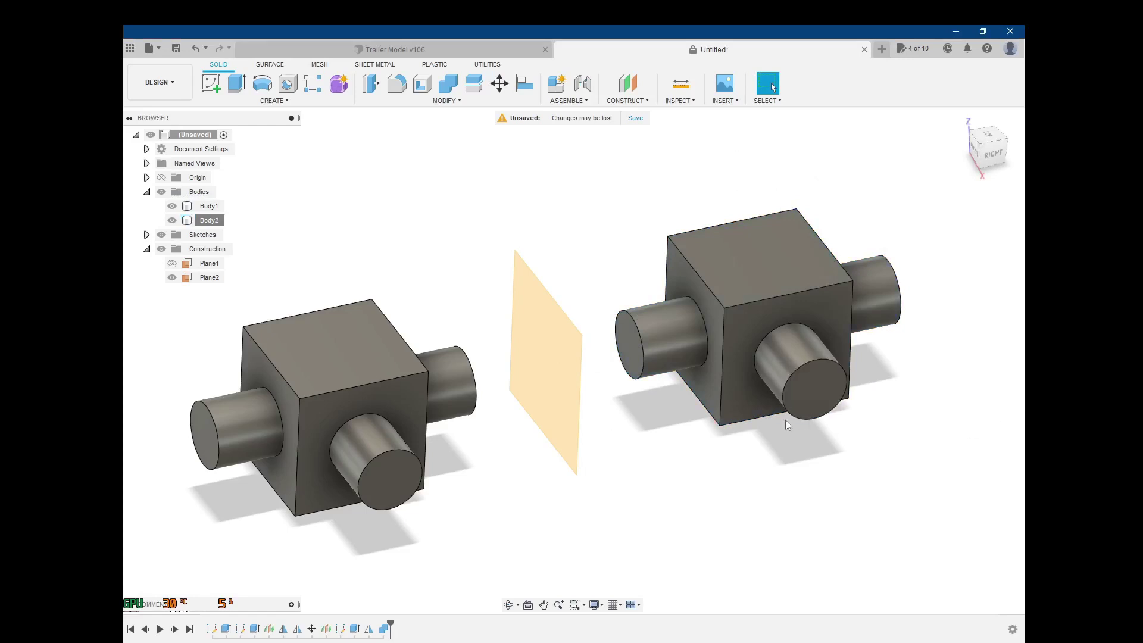
pyautogui.scroll(-3, 785, 419)
pyautogui.moveTo(660, 455); pyautogui.dragTo(647, 412, button='middle')
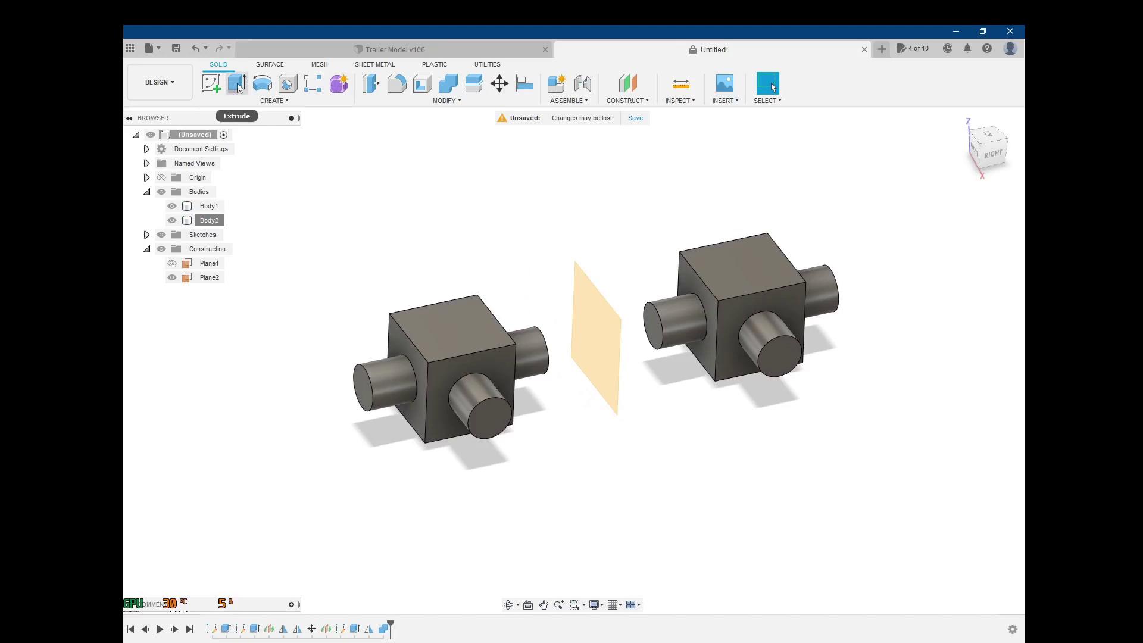
pyautogui.click(211, 83)
# Sketch a centre-diameter circle on Body1's face and finish the sketch.
pyautogui.click(445, 320)
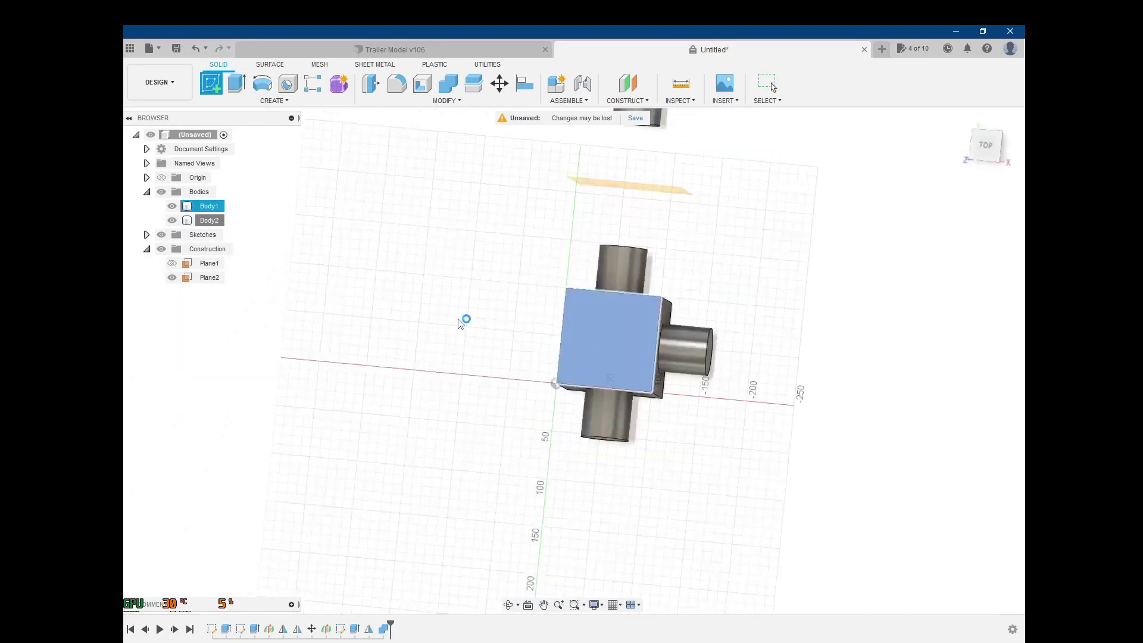
pyautogui.press('c')
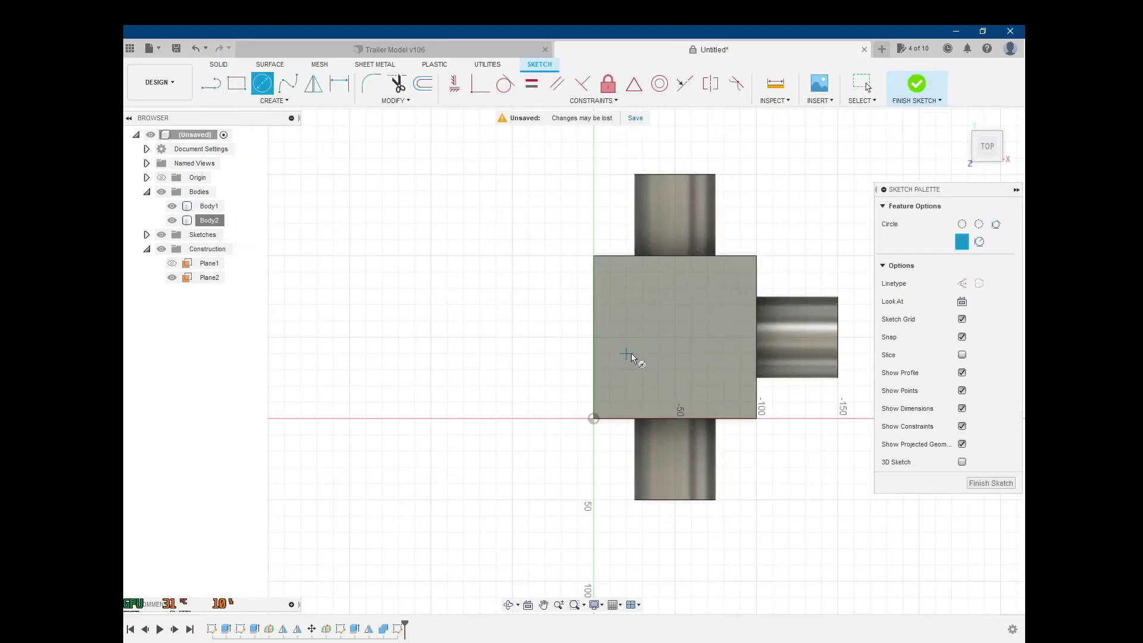
pyautogui.click(675, 337)
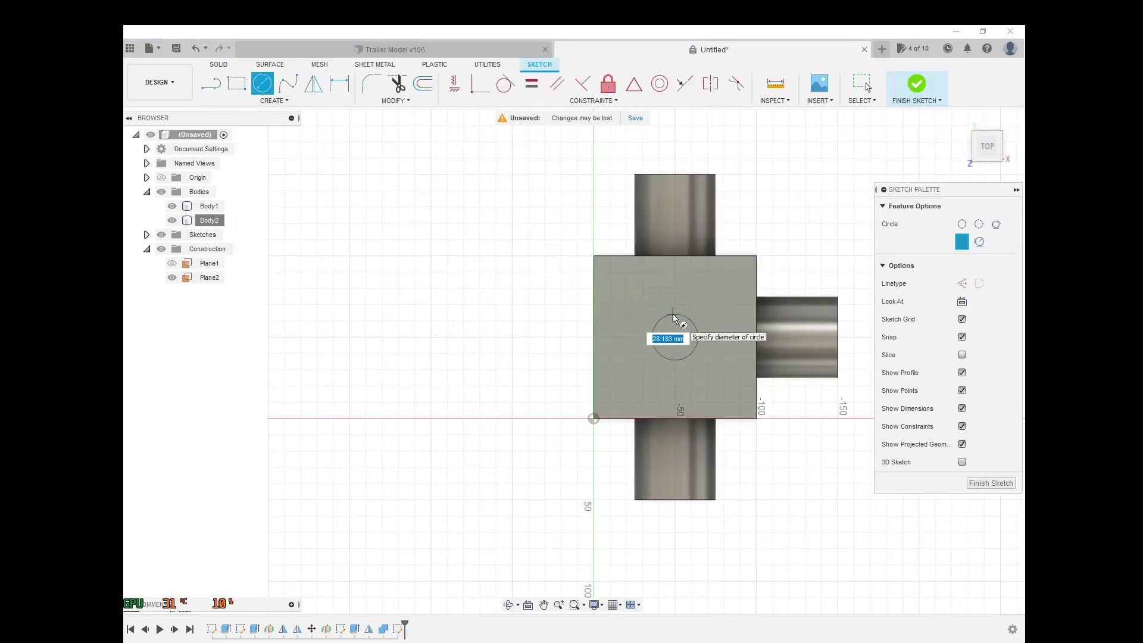
pyautogui.click(673, 314)
pyautogui.press('Escape')
pyautogui.click(991, 426)
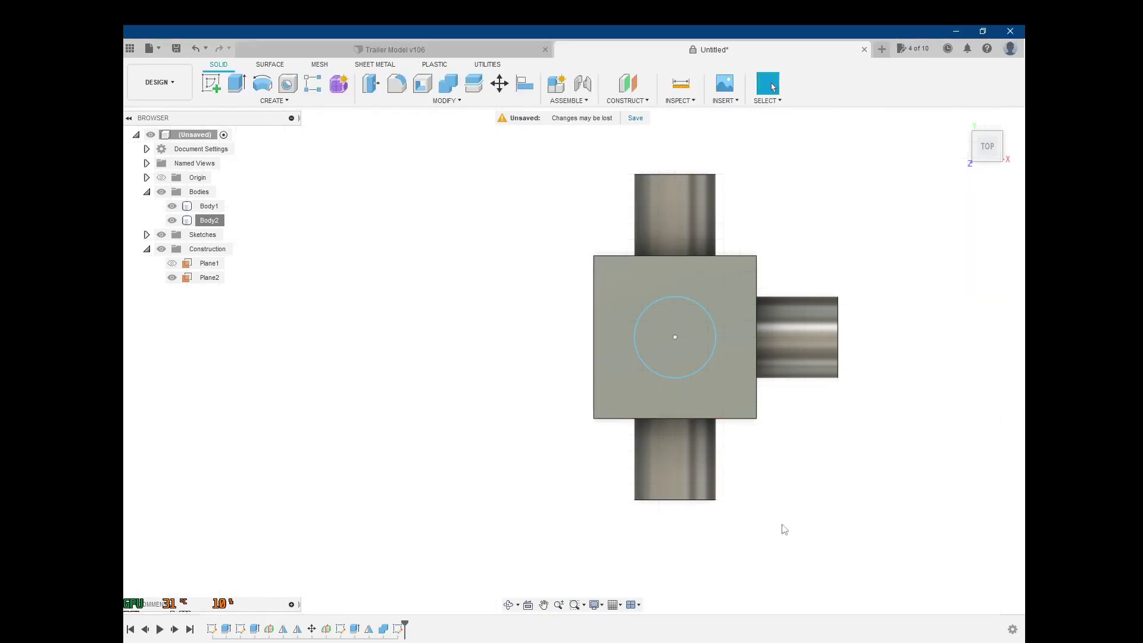
pyautogui.keyDown('shift'); pyautogui.moveTo(774, 530); pyautogui.dragTo(772, 87, button='middle'); pyautogui.keyUp('shift')
# Extrude the circle -20 mm as a cut to form the hole.
pyautogui.click(236, 83)
pyautogui.click(676, 334)
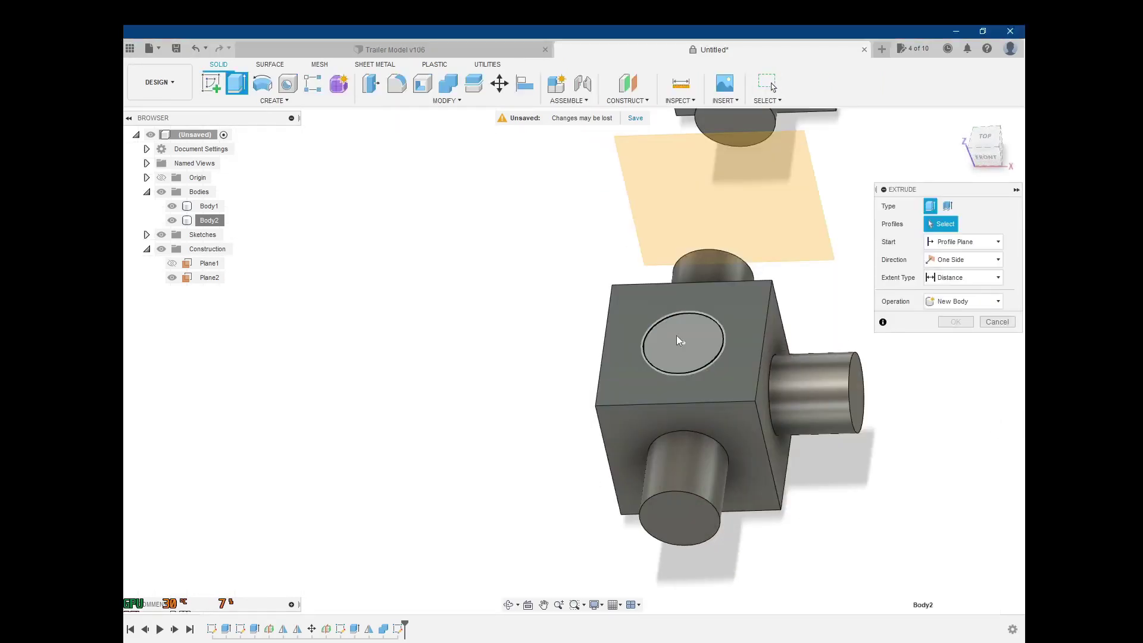
pyautogui.write('-20')
pyautogui.press('Return')
pyautogui.keyDown('shift'); pyautogui.moveTo(372, 317); pyautogui.dragTo(370, 492, button='middle'); pyautogui.keyUp('shift')
pyautogui.scroll(-2, 480, 409)
pyautogui.scroll(-3, 375, 482)
pyautogui.press('Escape')
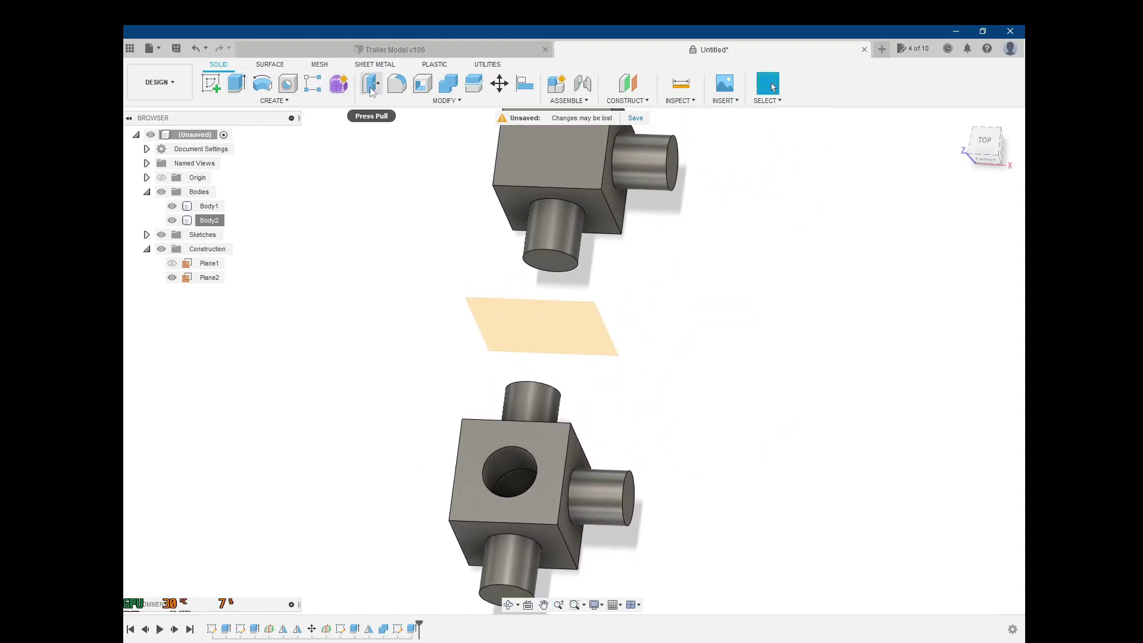
pyautogui.click(236, 83)
# Mirror the hole feature across Plane2.
pyautogui.click(274, 100)
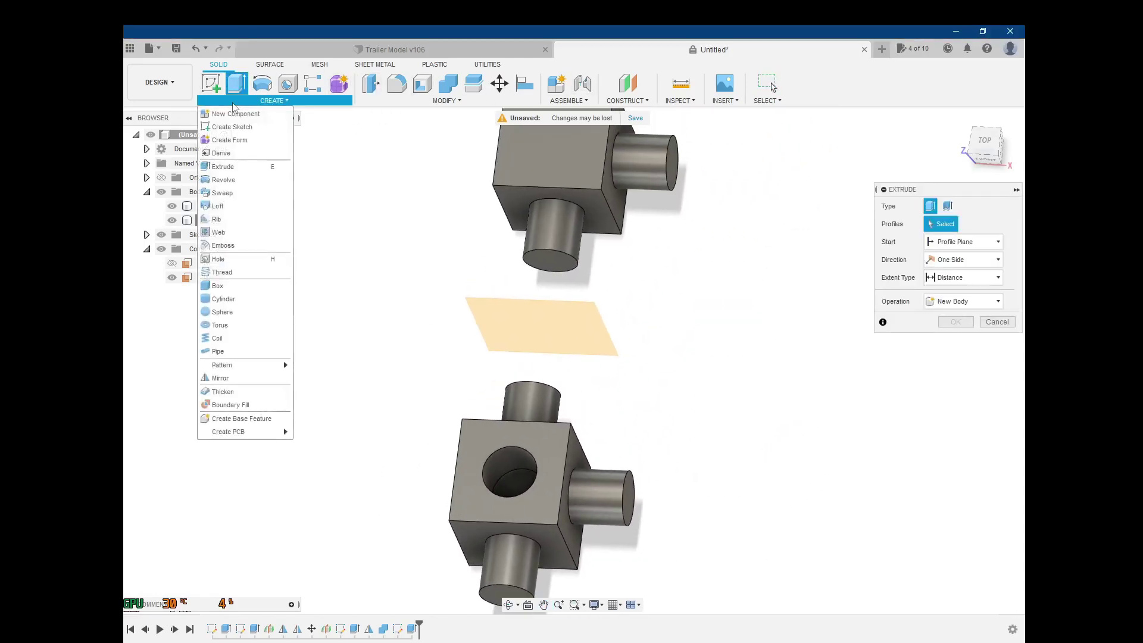
pyautogui.click(222, 379)
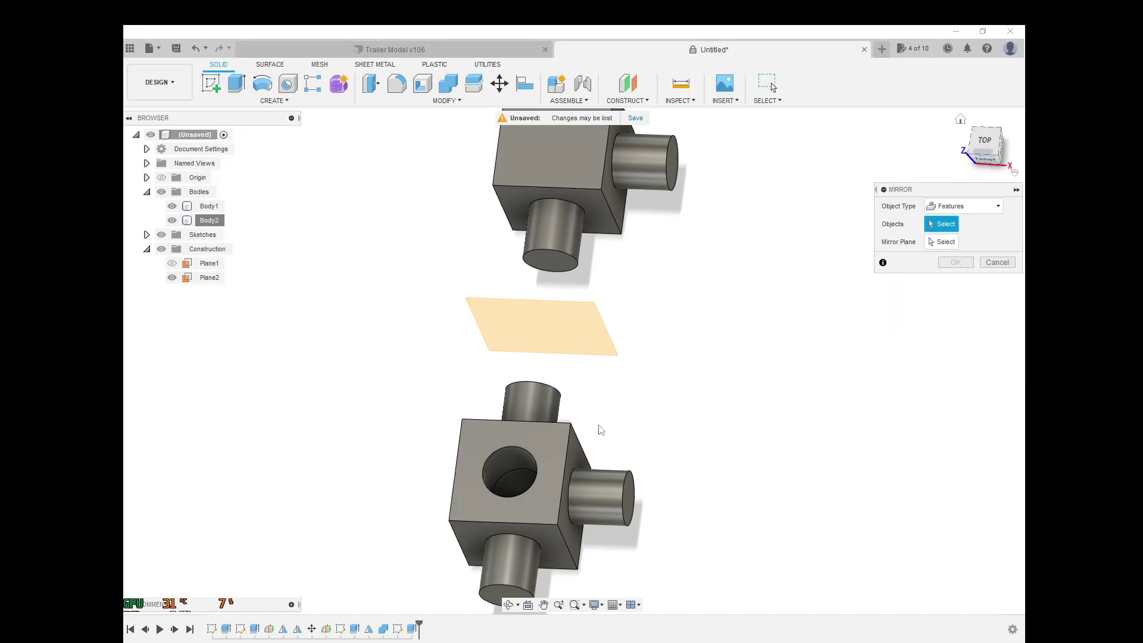
pyautogui.click(518, 468)
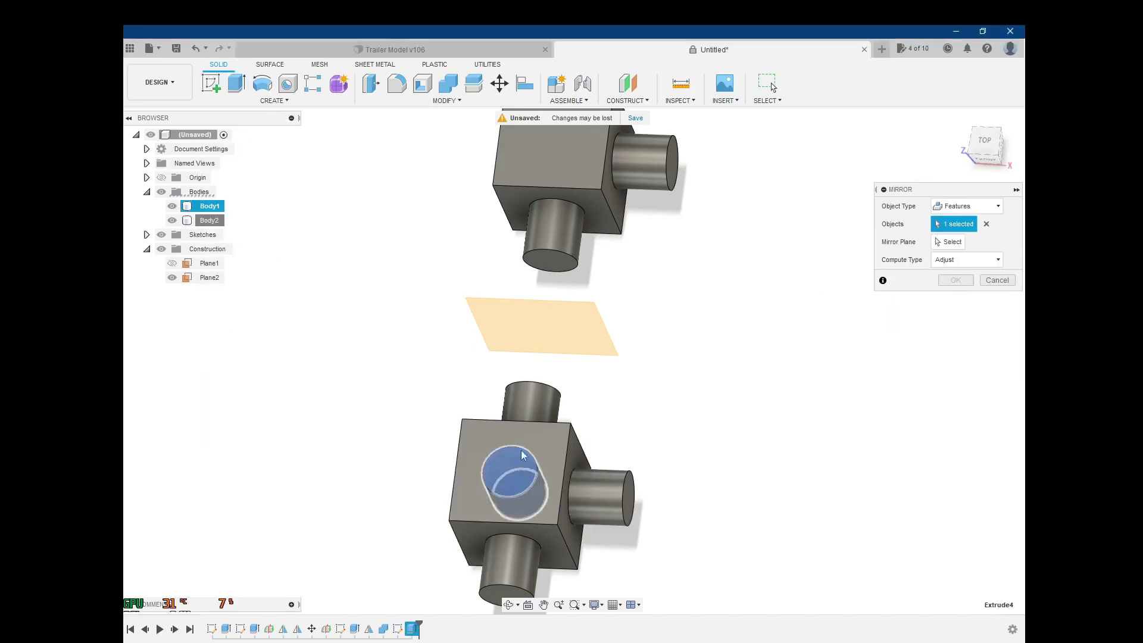
pyautogui.click(953, 242)
pyautogui.click(577, 332)
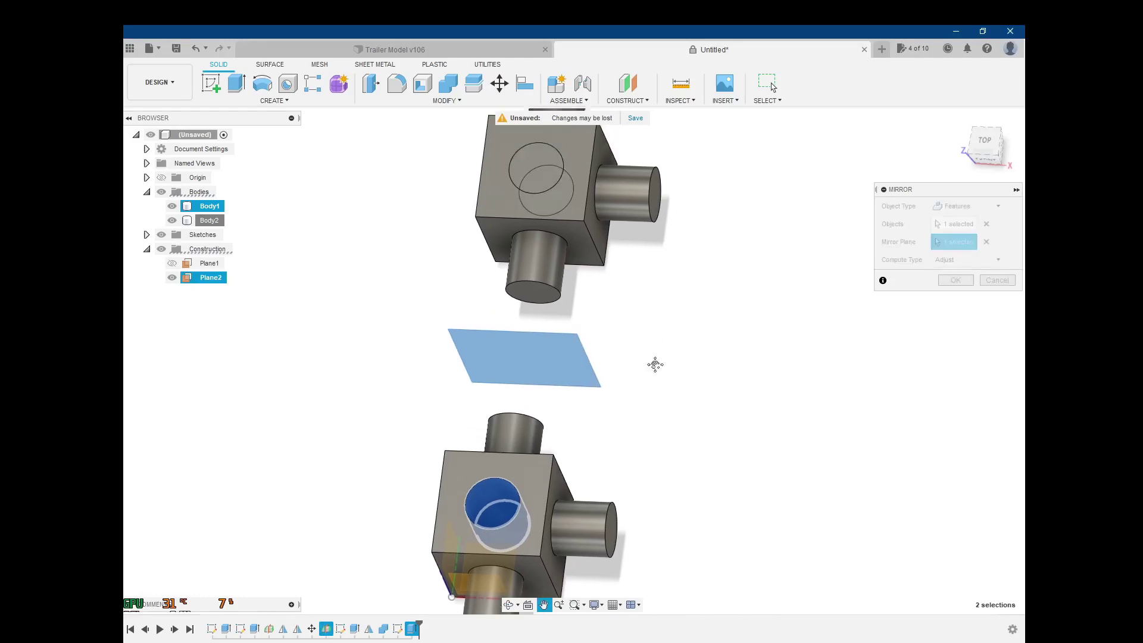
pyautogui.click(956, 280)
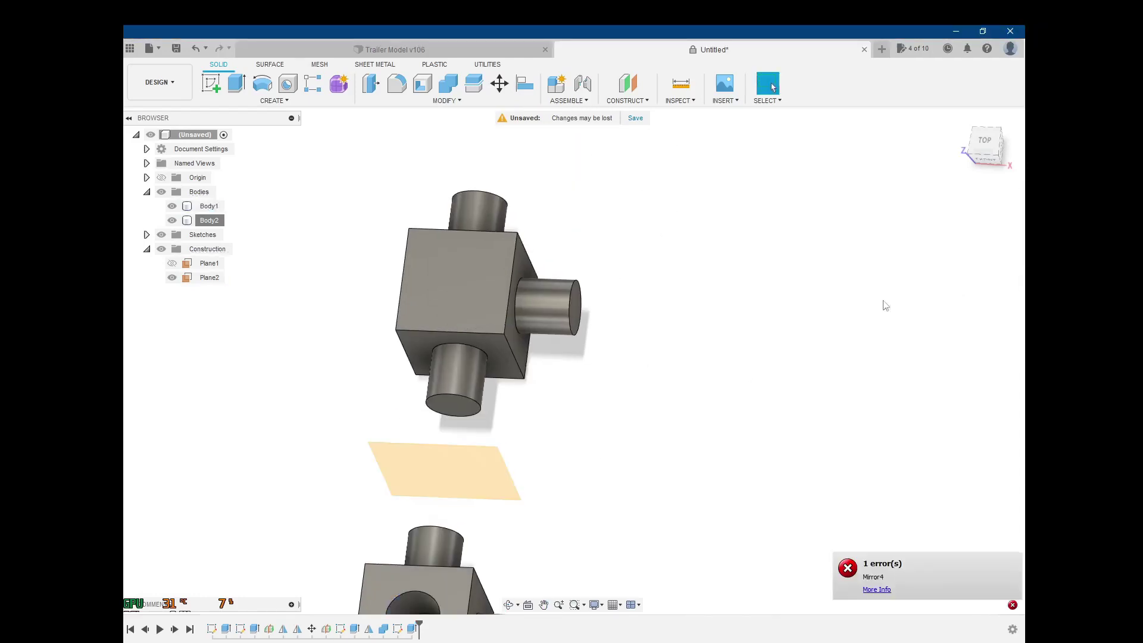
# Read the expanded Compute Failed error details, then close them.
pyautogui.click(876, 589)
pyautogui.click(796, 482)
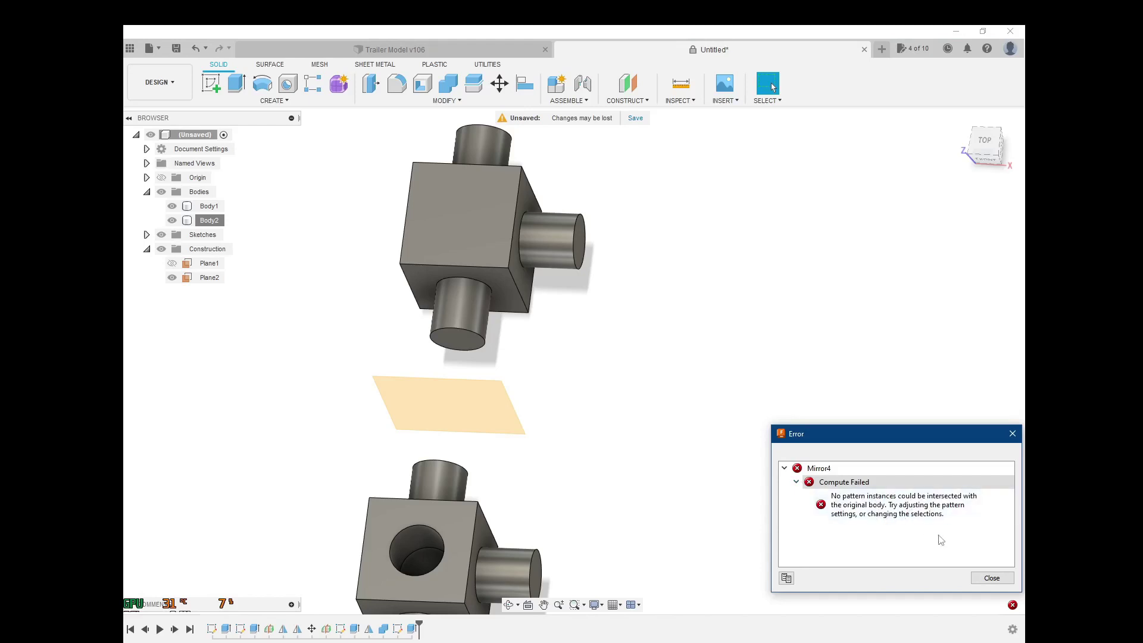
pyautogui.click(990, 578)
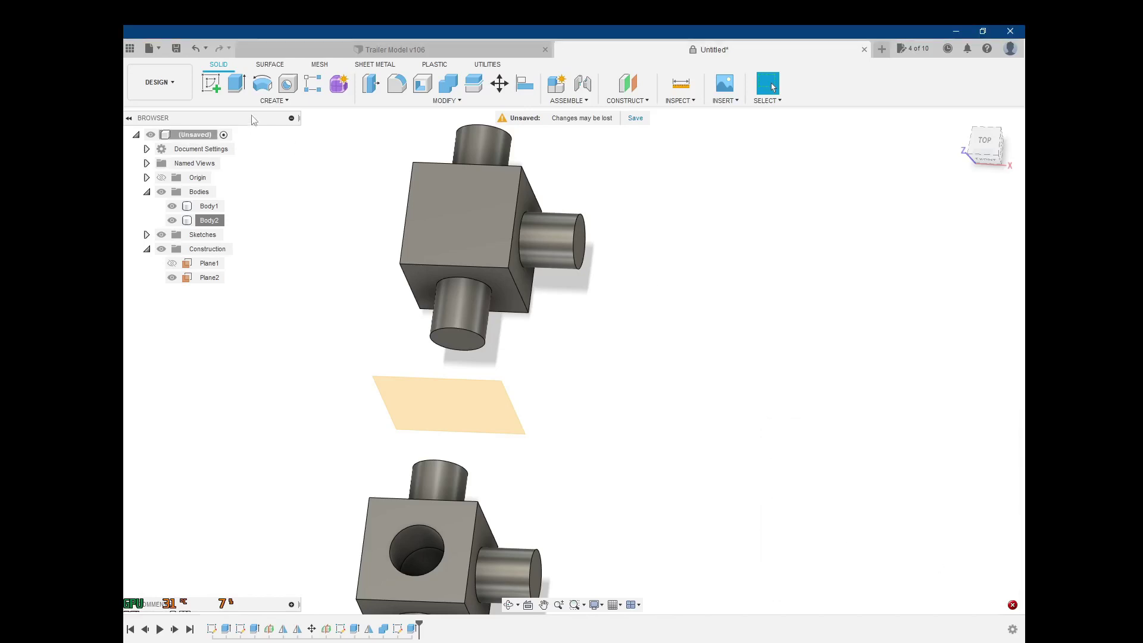
# Mirror the hole feature across Plane2 using the Identical compute type.
pyautogui.click(272, 100)
pyautogui.click(281, 378)
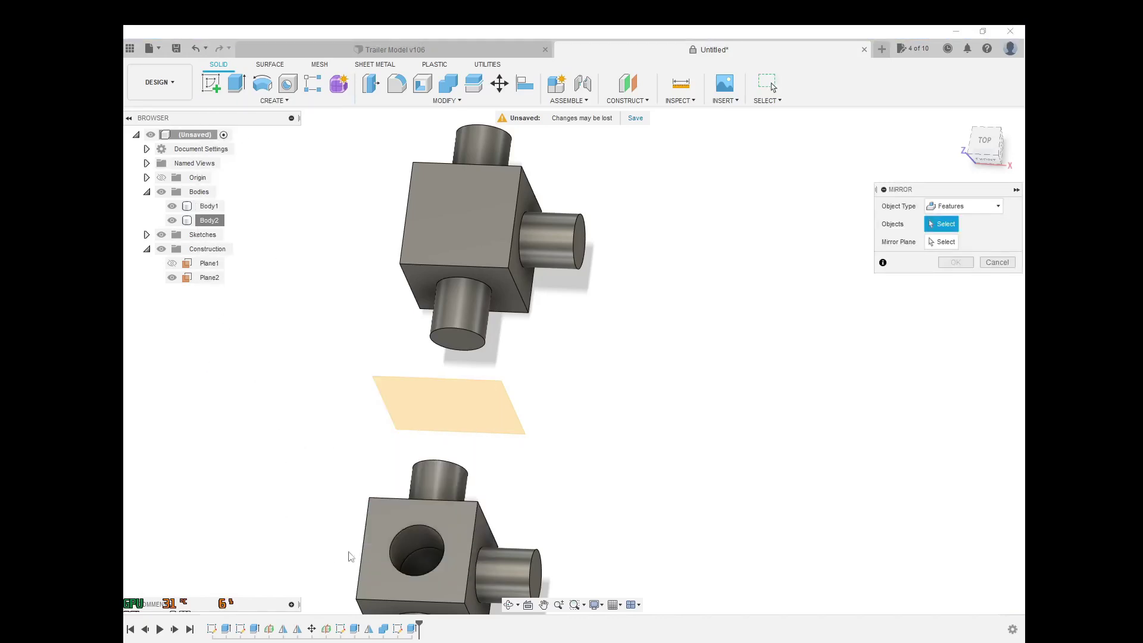
pyautogui.click(418, 546)
pyautogui.click(941, 243)
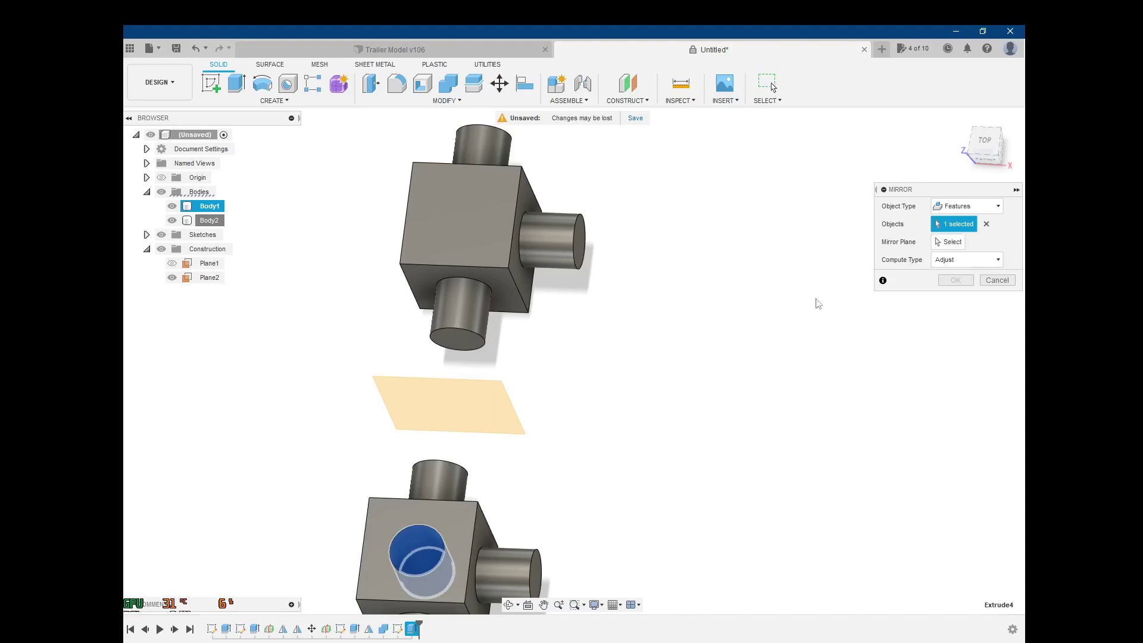
pyautogui.click(486, 409)
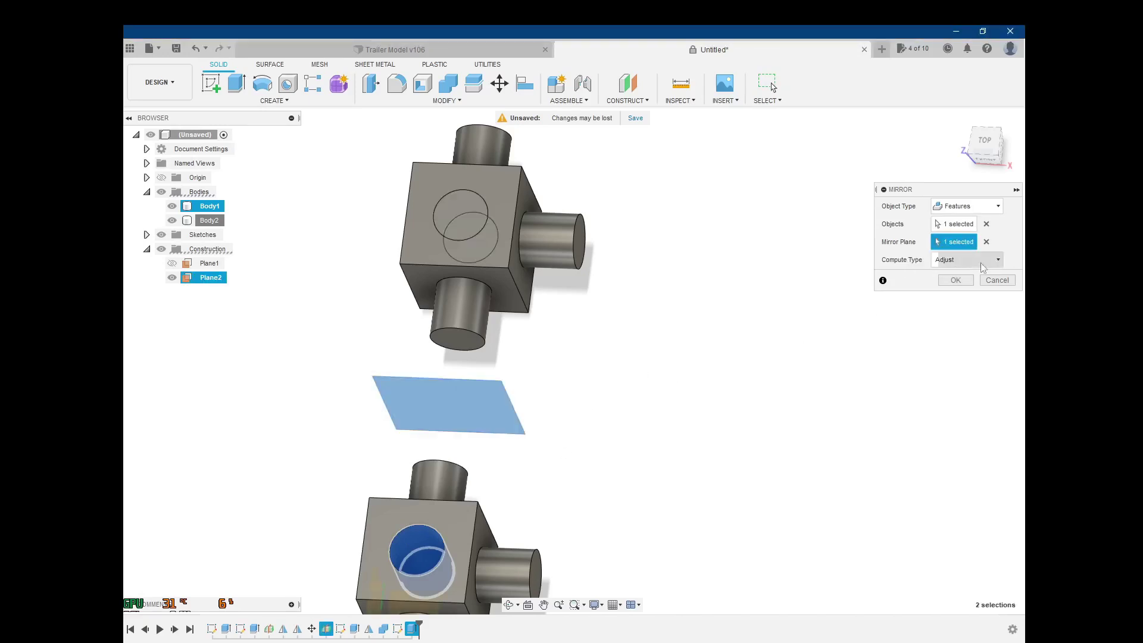
pyautogui.click(985, 260)
pyautogui.click(955, 288)
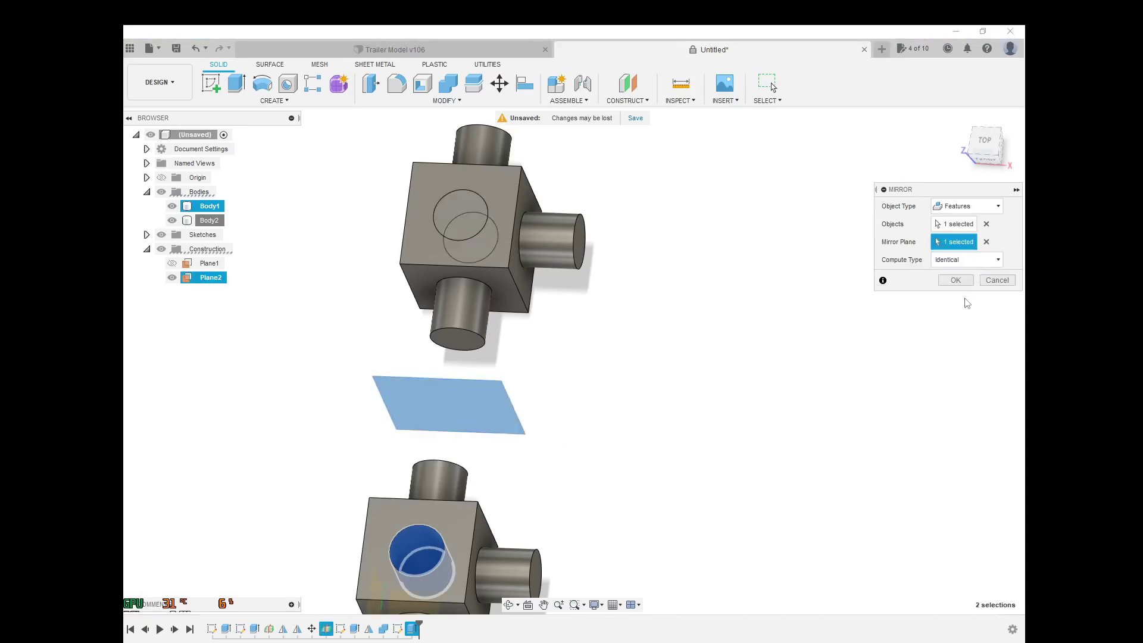
pyautogui.click(953, 282)
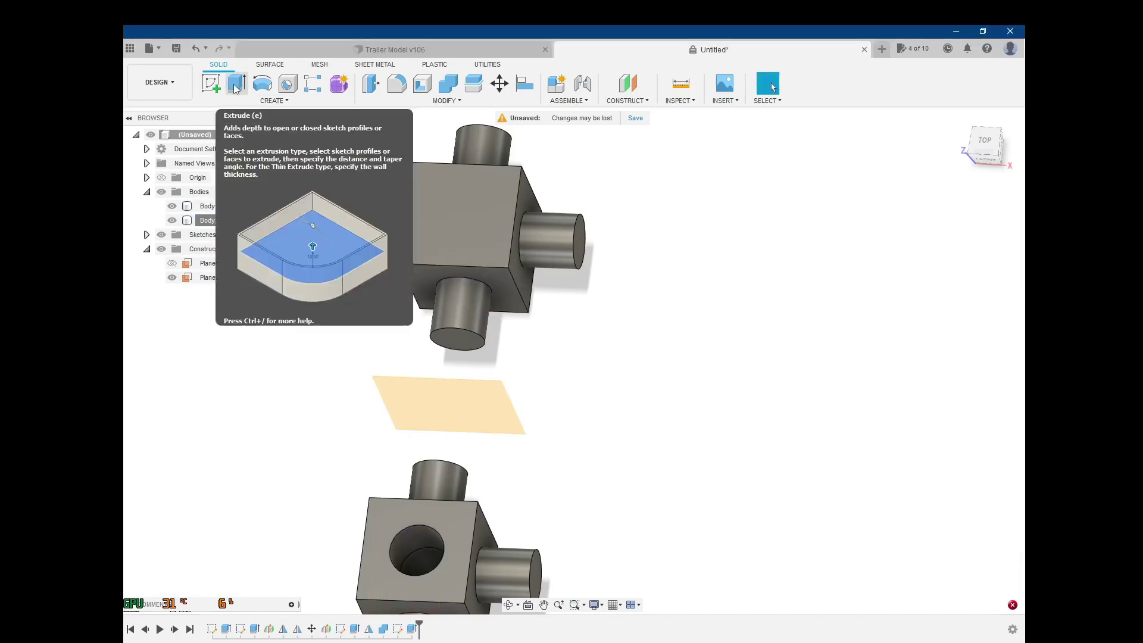
# Mirror the hole feature across Plane2 with Optimized compute type.
pyautogui.click(274, 100)
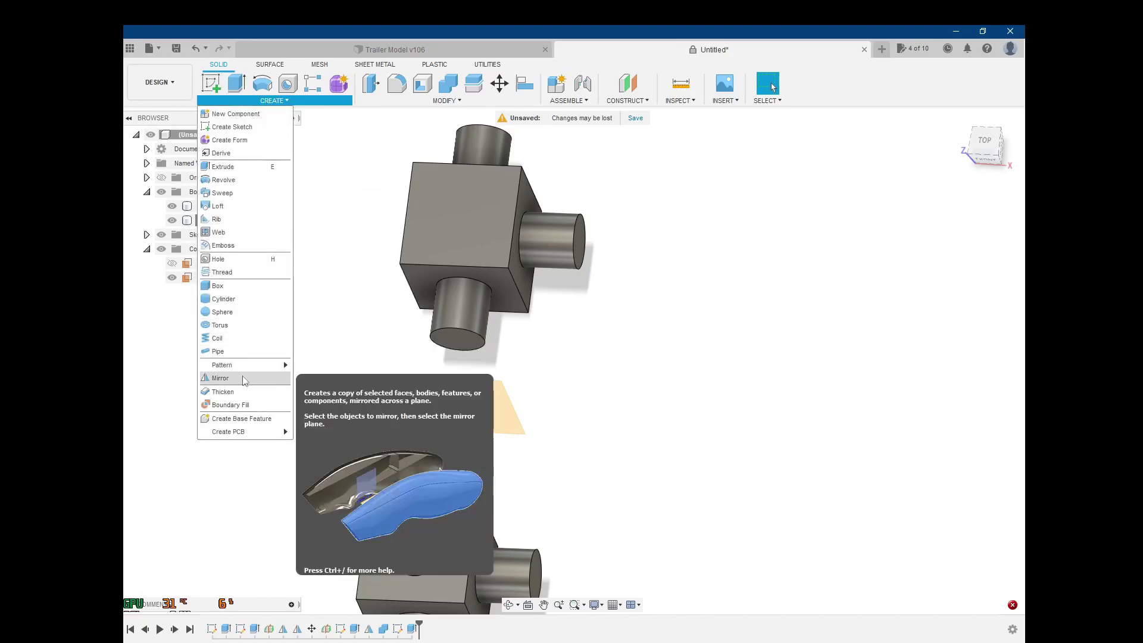
pyautogui.click(220, 378)
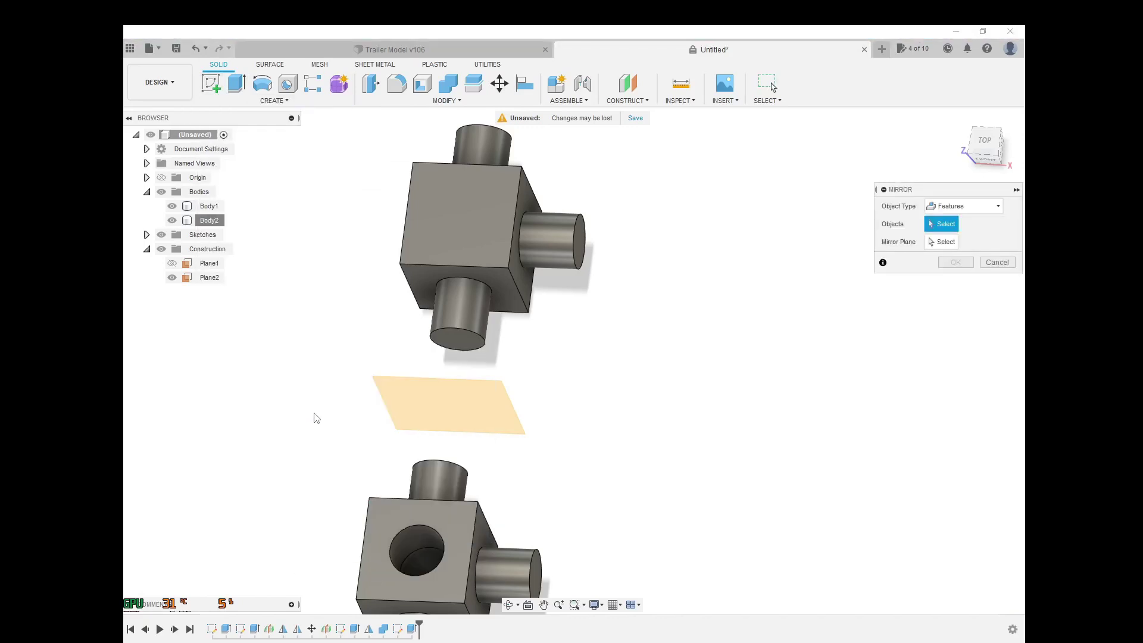
pyautogui.click(417, 548)
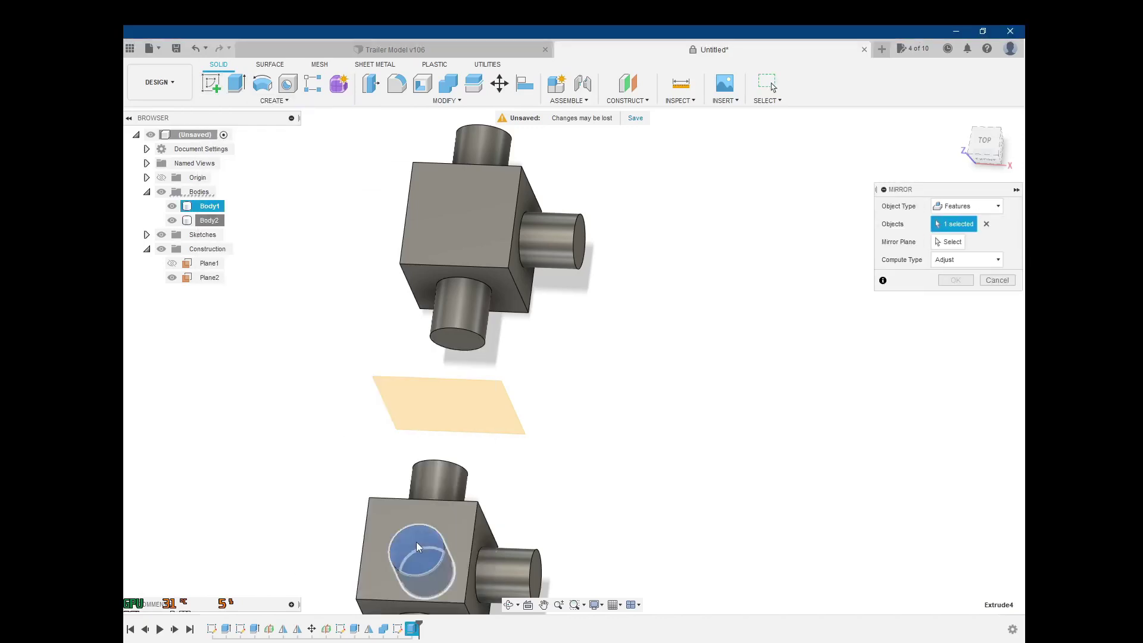
pyautogui.click(951, 242)
pyautogui.click(461, 413)
pyautogui.click(988, 259)
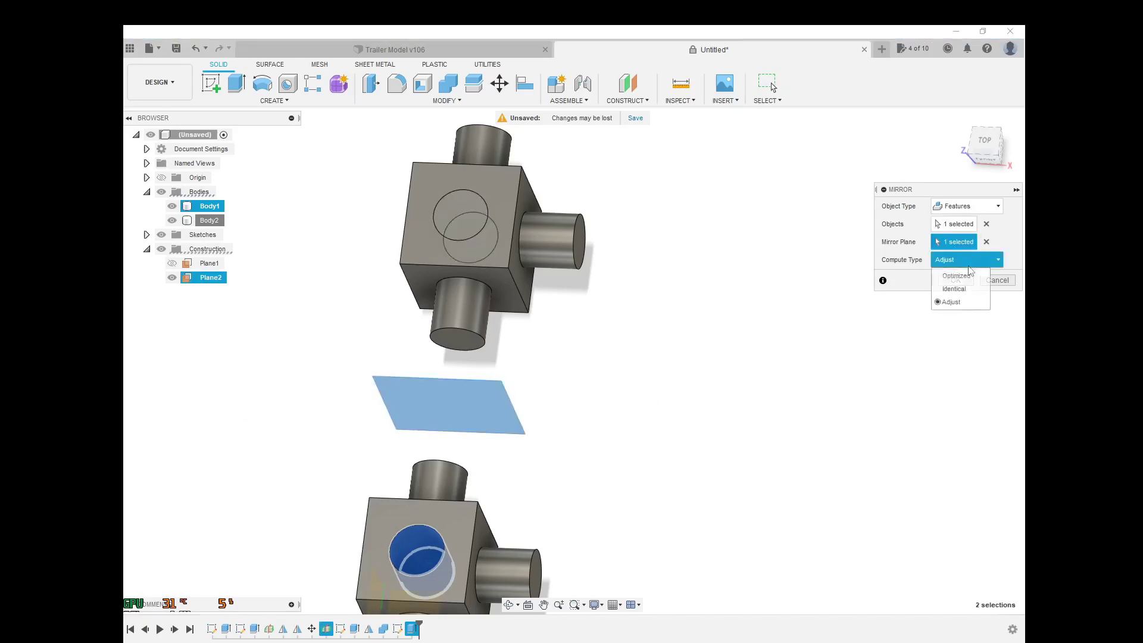
pyautogui.click(950, 284)
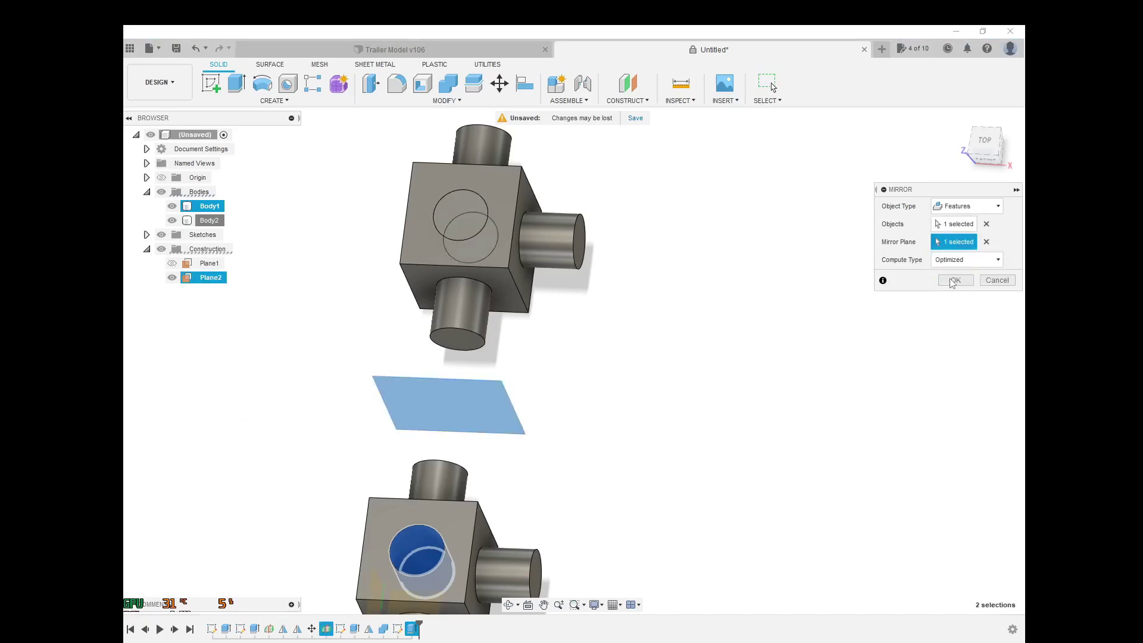
pyautogui.click(957, 283)
# Review the Mirror4 compute-failed error details, then dismiss them.
pyautogui.keyDown('shift'); pyautogui.moveTo(687, 423); pyautogui.dragTo(705, 333, button='middle'); pyautogui.keyUp('shift')
pyautogui.press('F6')
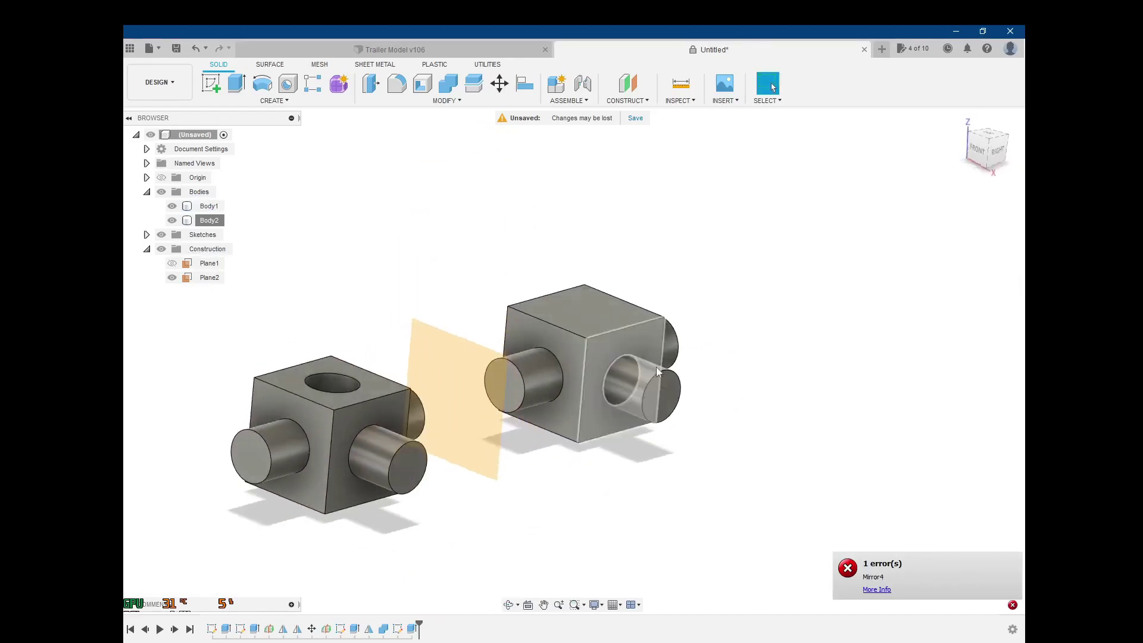
pyautogui.click(877, 589)
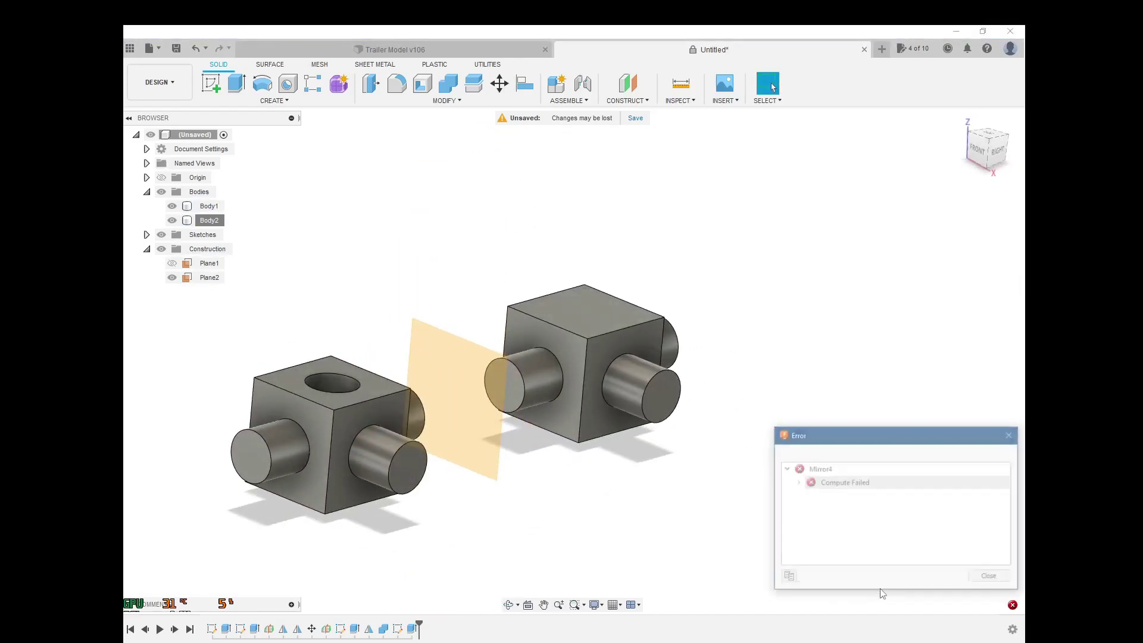
pyautogui.click(796, 482)
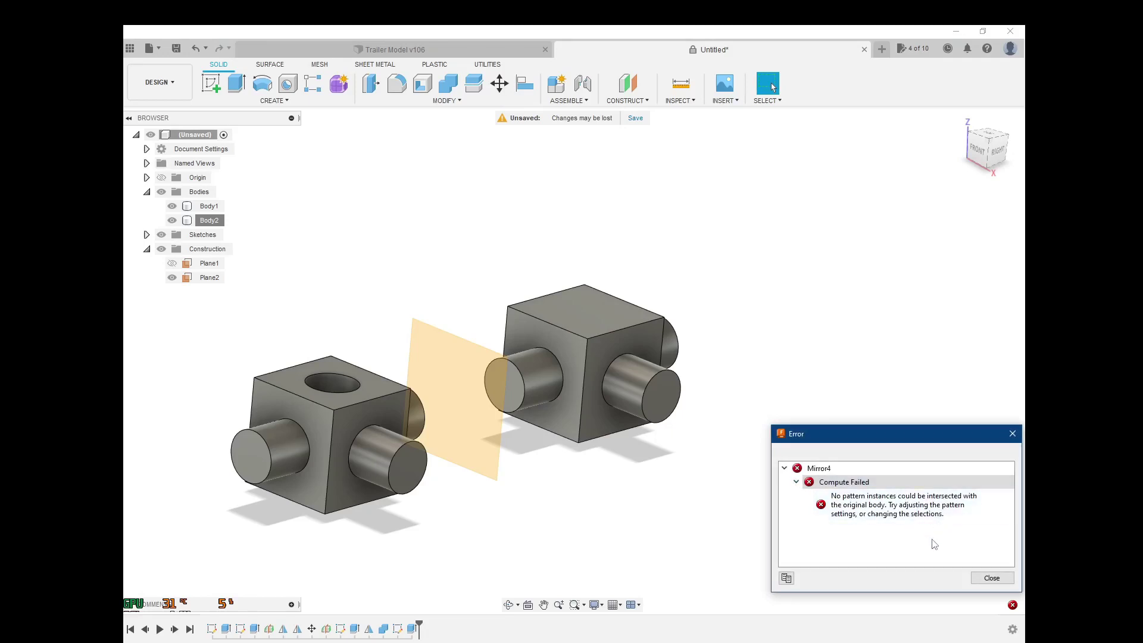
pyautogui.keyDown('shift'); pyautogui.moveTo(666, 511); pyautogui.dragTo(630, 490, button='middle'); pyautogui.keyUp('shift')
pyautogui.press('Escape')
pyautogui.press('Escape')
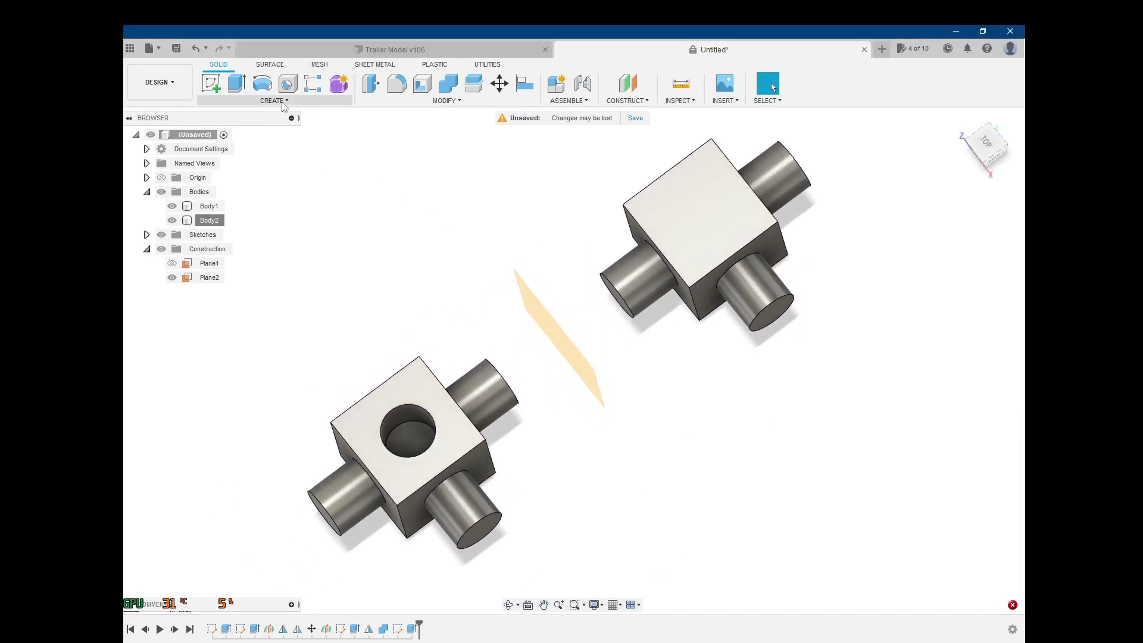
# Start a Faces-type mirror selecting the hole's inner and bottom faces.
pyautogui.keyDown('shift'); pyautogui.moveTo(316, 265); pyautogui.dragTo(355, 302, button='middle'); pyautogui.keyUp('shift')
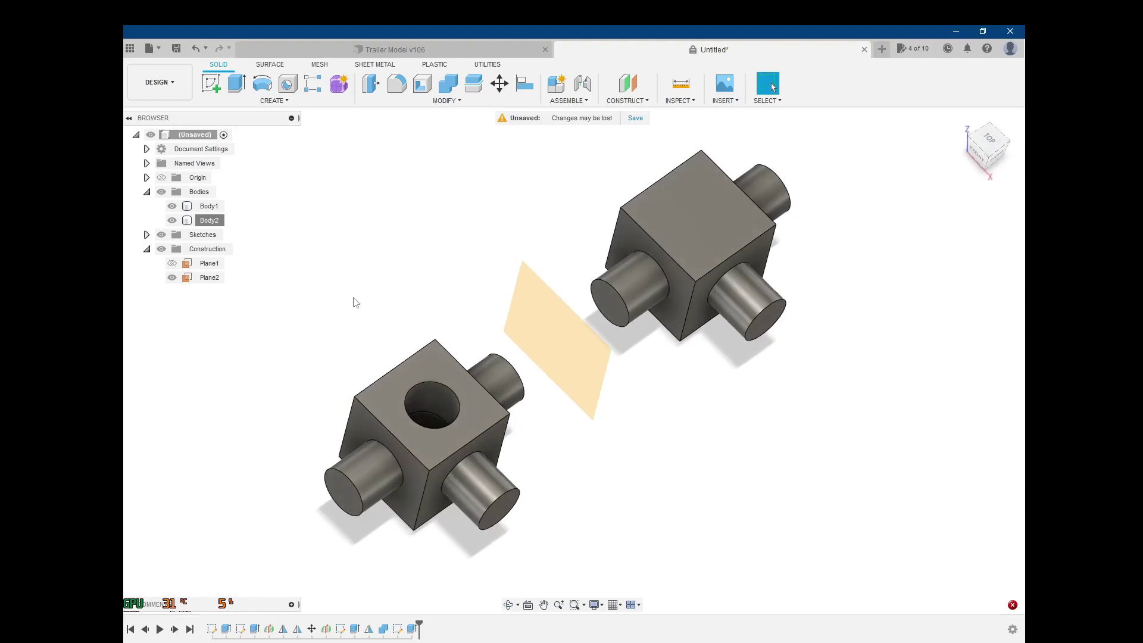
pyautogui.click(247, 100)
pyautogui.click(216, 384)
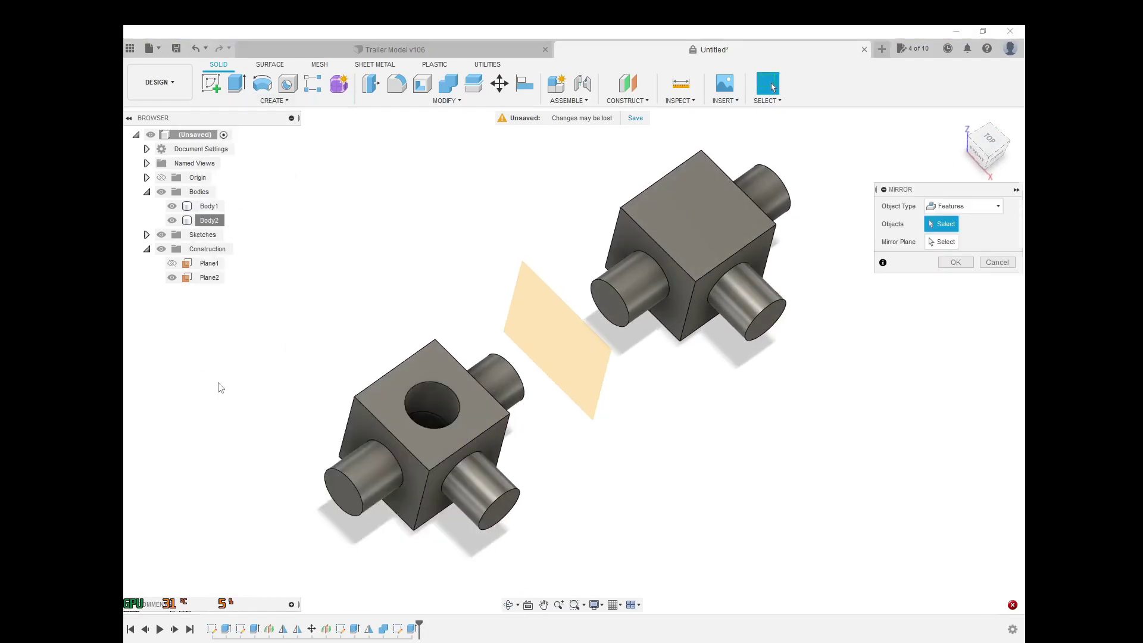
pyautogui.click(965, 206)
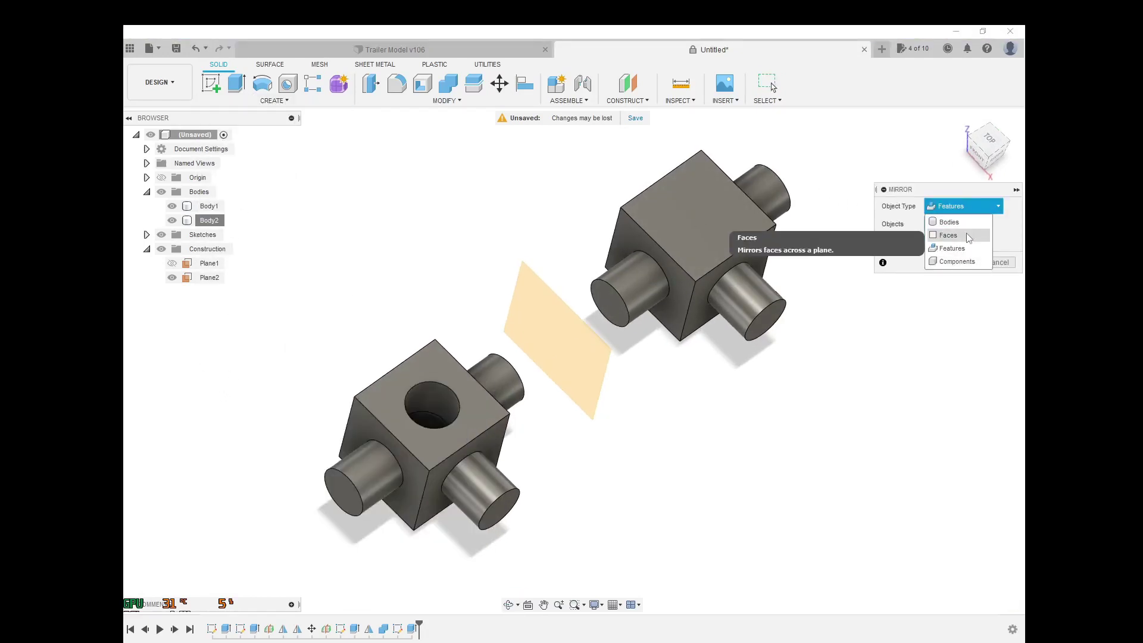
pyautogui.click(948, 235)
pyautogui.click(427, 417)
pyautogui.keyDown('shift'); pyautogui.moveTo(427, 417); pyautogui.dragTo(623, 447, button='middle'); pyautogui.keyUp('shift')
pyautogui.click(411, 448)
# Mirror the selected hole faces across Plane2, which fails with a Mirror4 error.
pyautogui.click(941, 242)
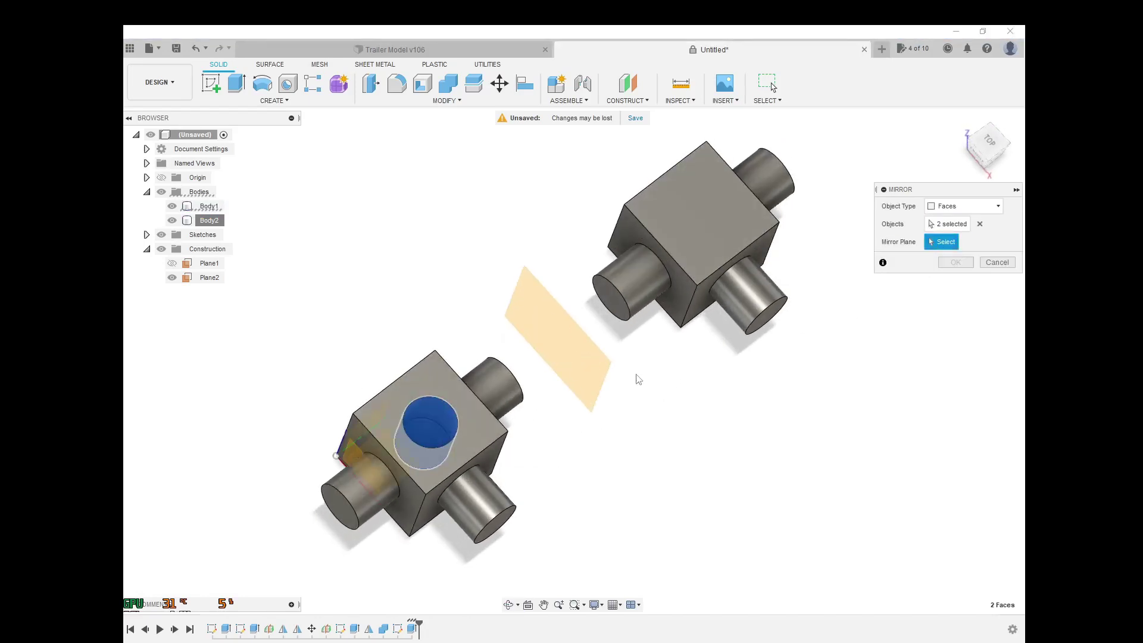
pyautogui.click(586, 366)
pyautogui.click(965, 265)
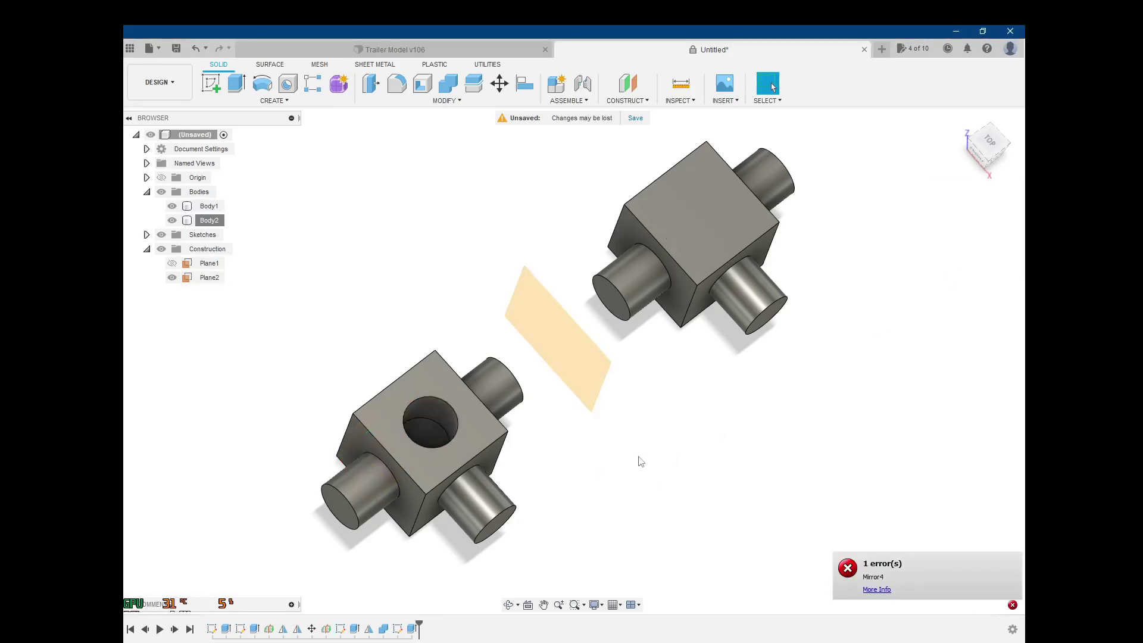
pyautogui.click(262, 100)
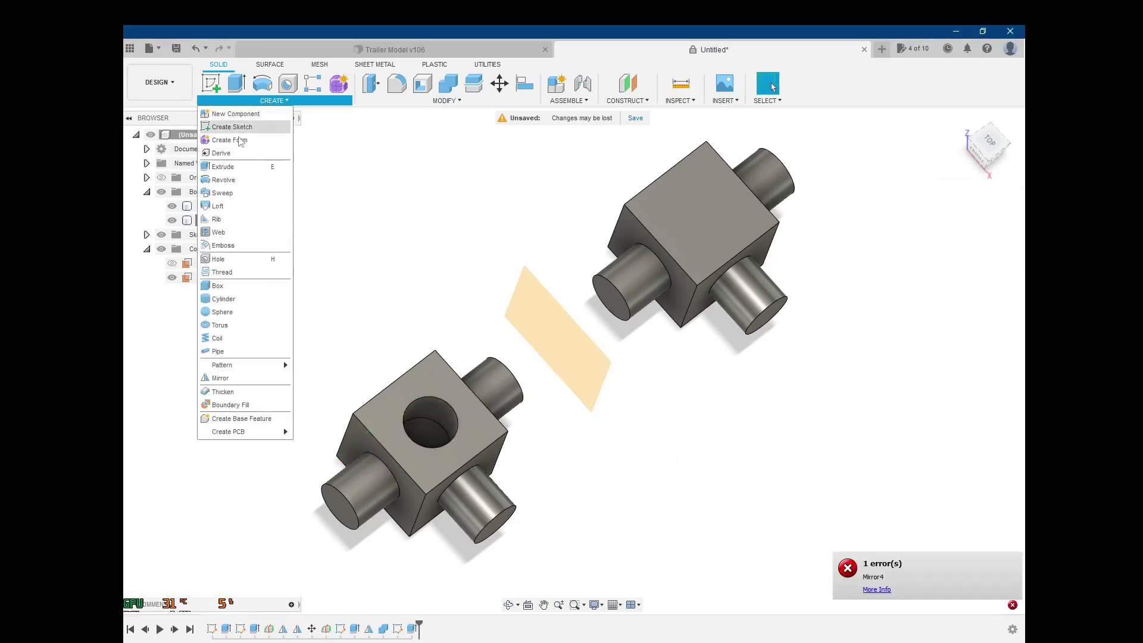
pyautogui.click(427, 253)
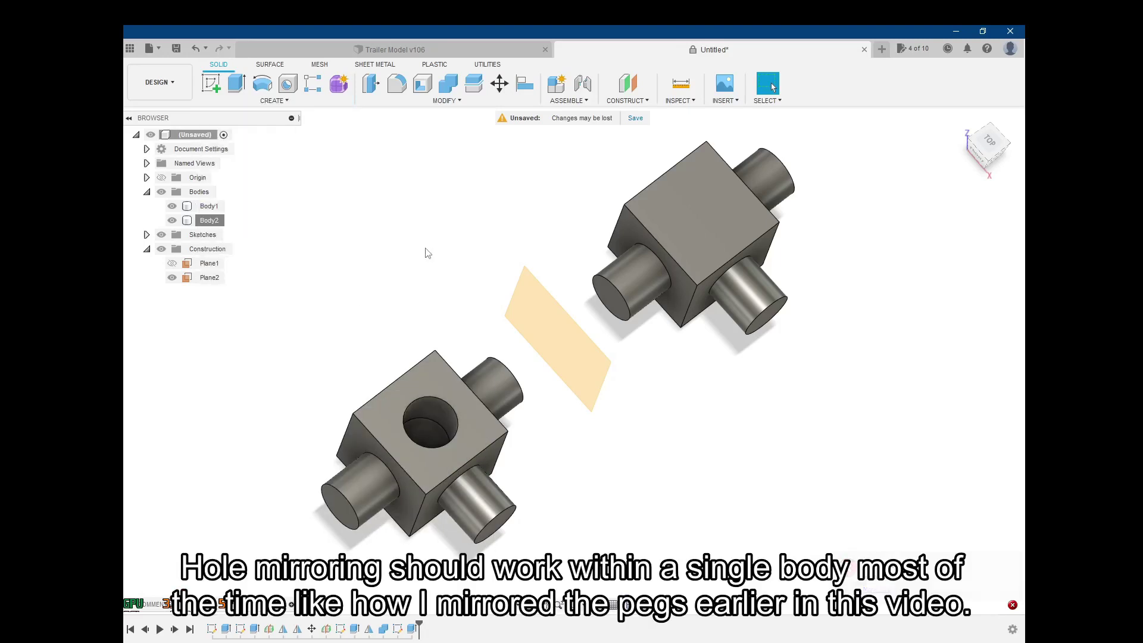
pyautogui.scroll(-2, 434, 271)
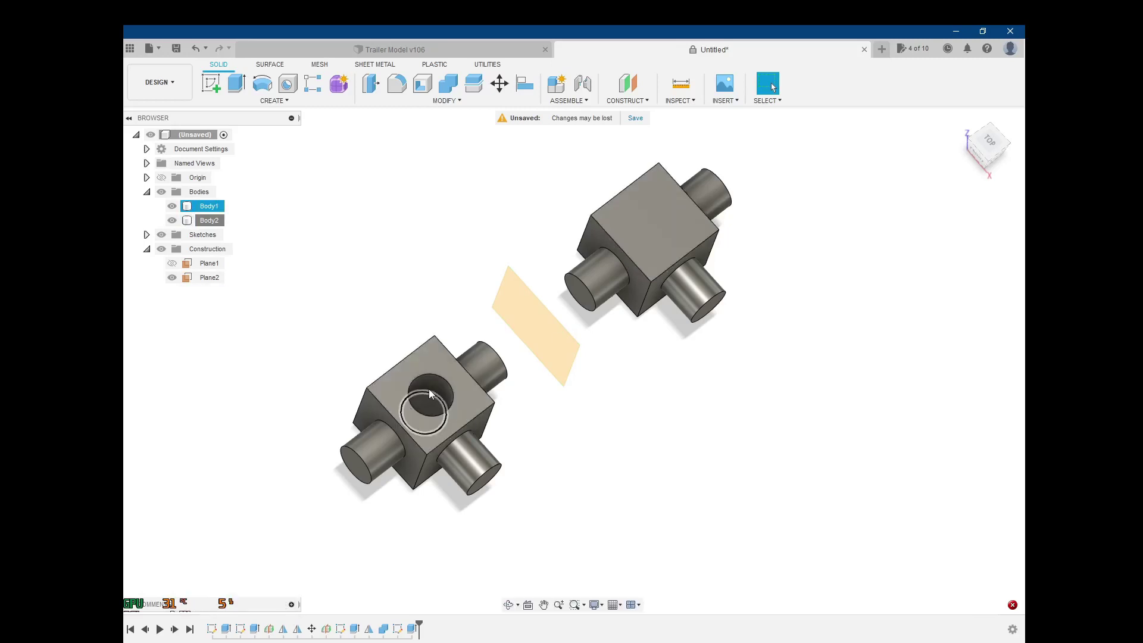
pyautogui.scroll(-3, 717, 438)
pyautogui.moveTo(717, 439); pyautogui.dragTo(608, 413, button='middle')
pyautogui.scroll(-2, 607, 413)
pyautogui.scroll(4, 612, 409)
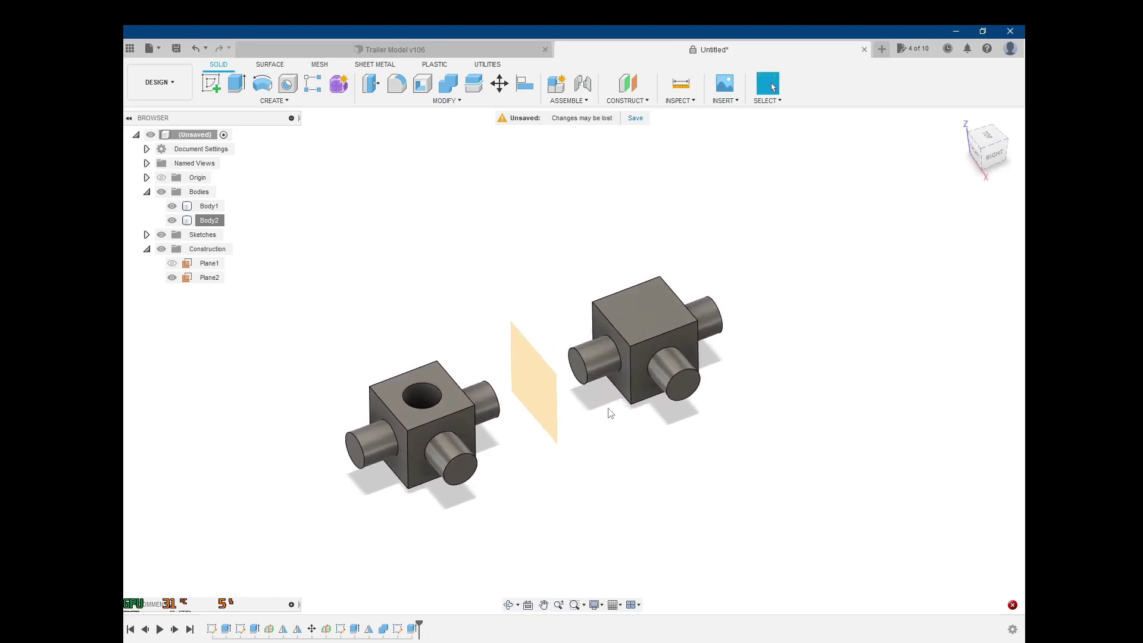
pyautogui.click(194, 48)
pyautogui.click(217, 49)
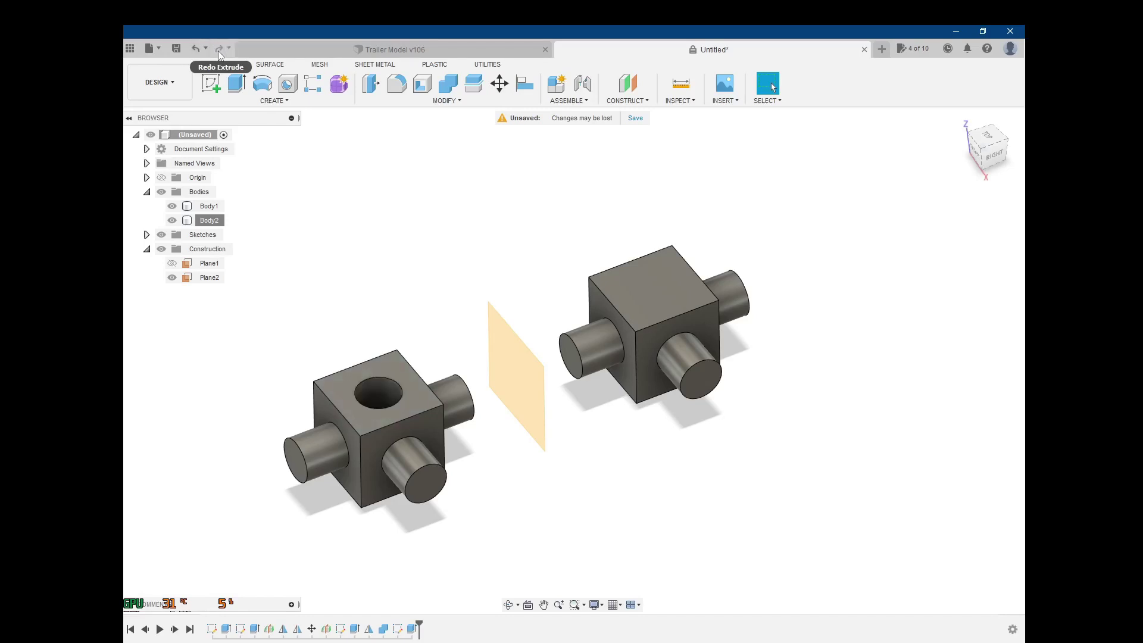
# Undo the hole cut and its 50 mm circle sketch, leaving both cubes hole-free.
pyautogui.click(192, 46)
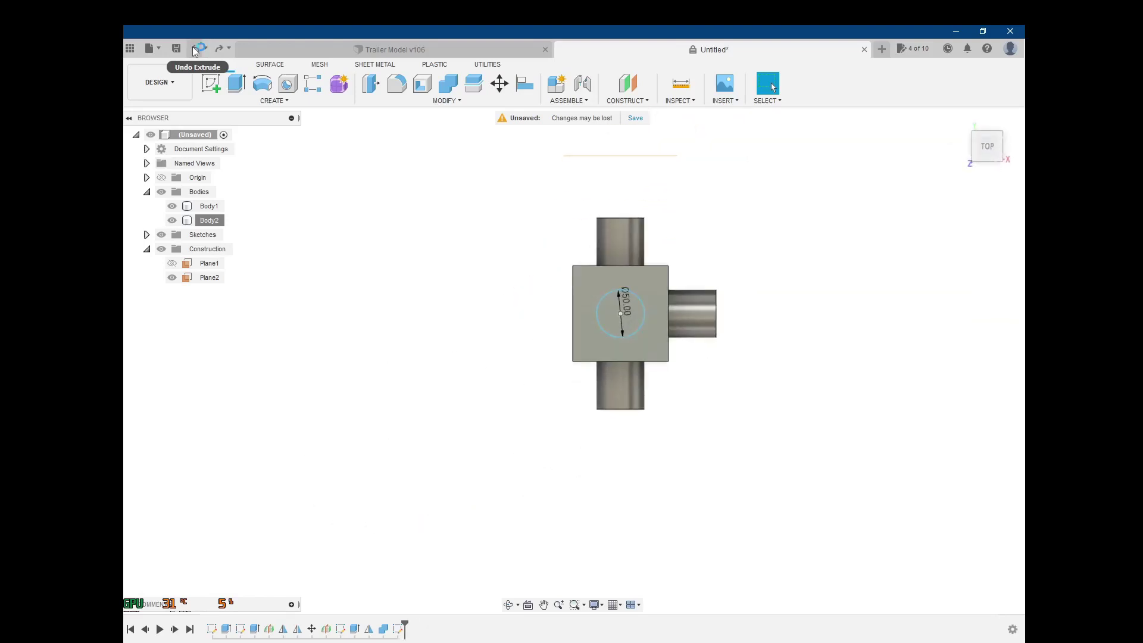
pyautogui.click(192, 46)
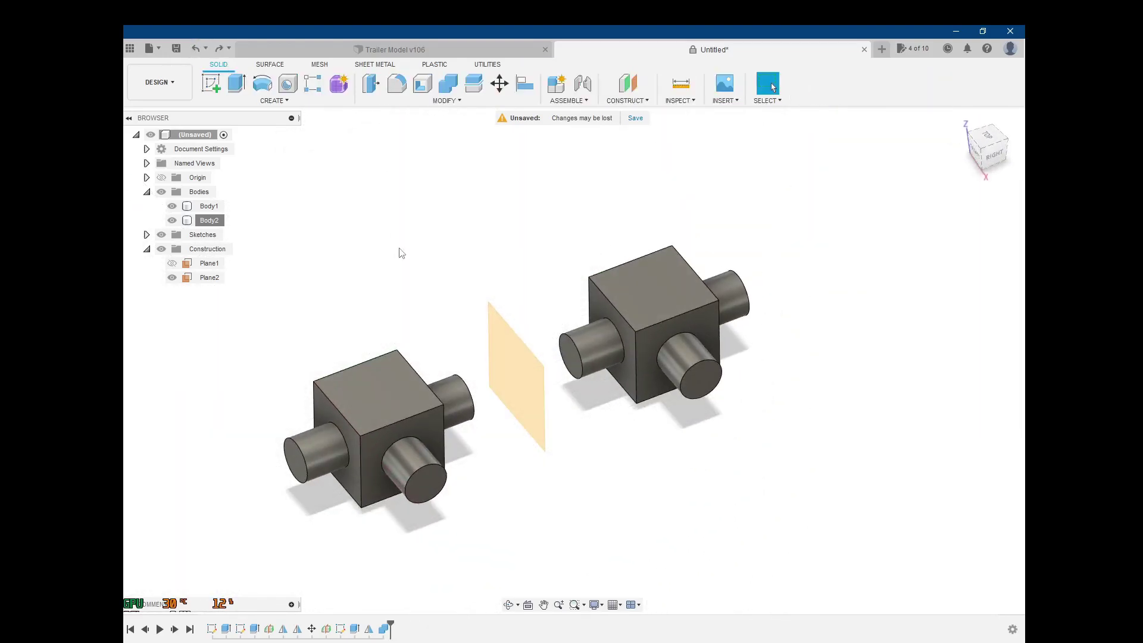
pyautogui.moveTo(401, 253); pyautogui.dragTo(448, 244, button='middle')
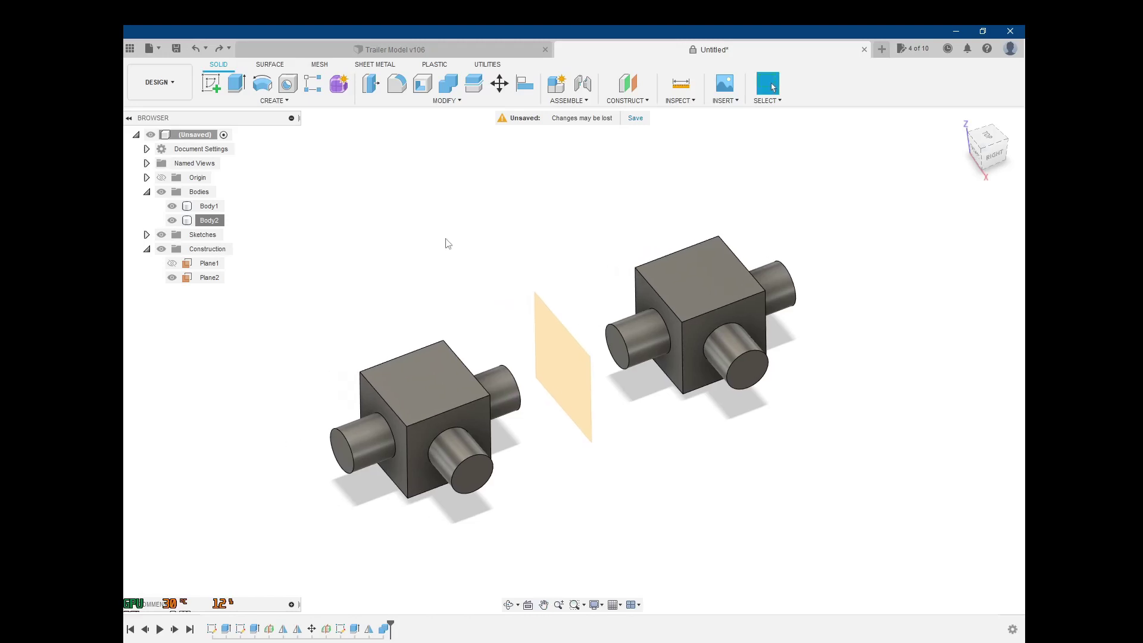